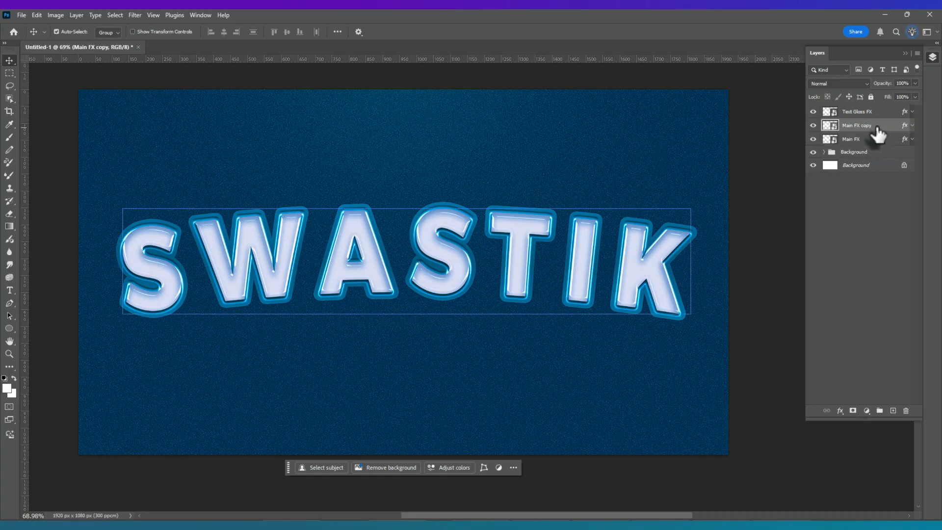
click(824, 138)
click(833, 151)
click(832, 151)
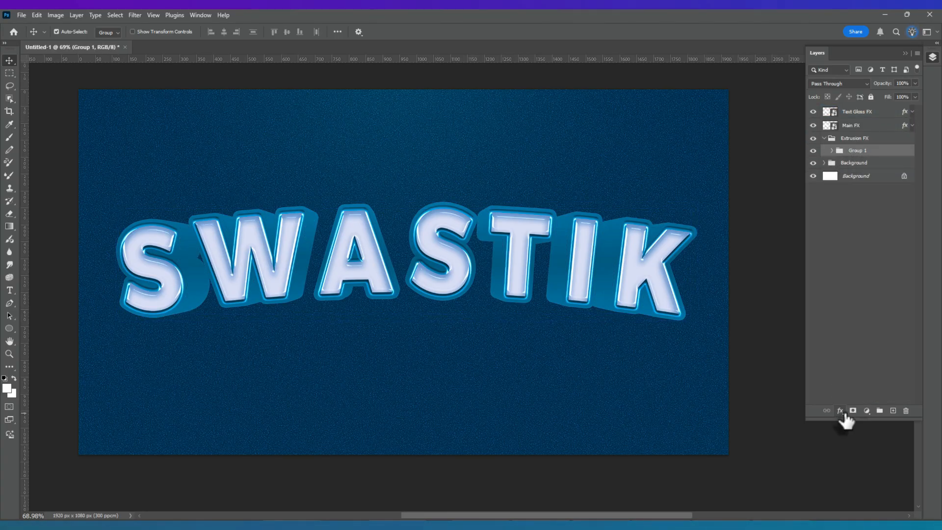
click(840, 411)
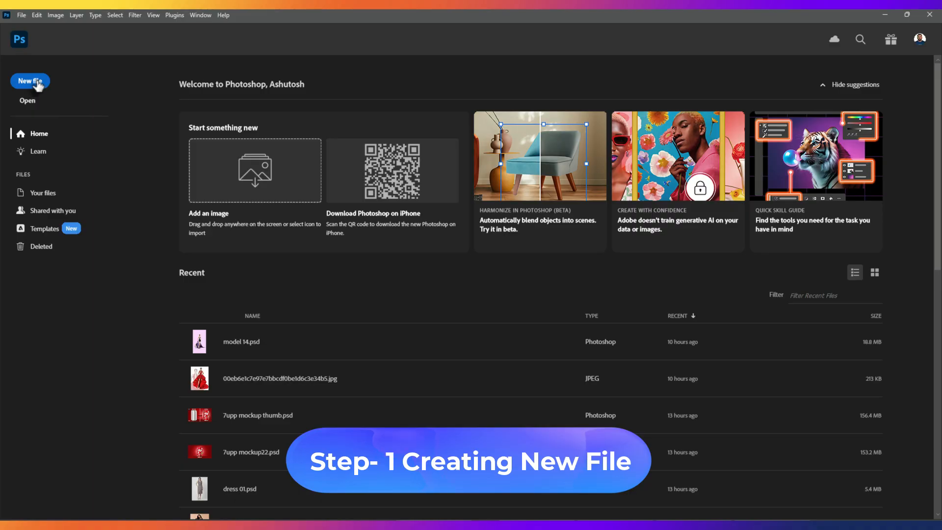
Step: Create a new 1920 x 1080 px document with a resolution of 300 pixels/centimeter and 16-bit RGB color
click(37, 84)
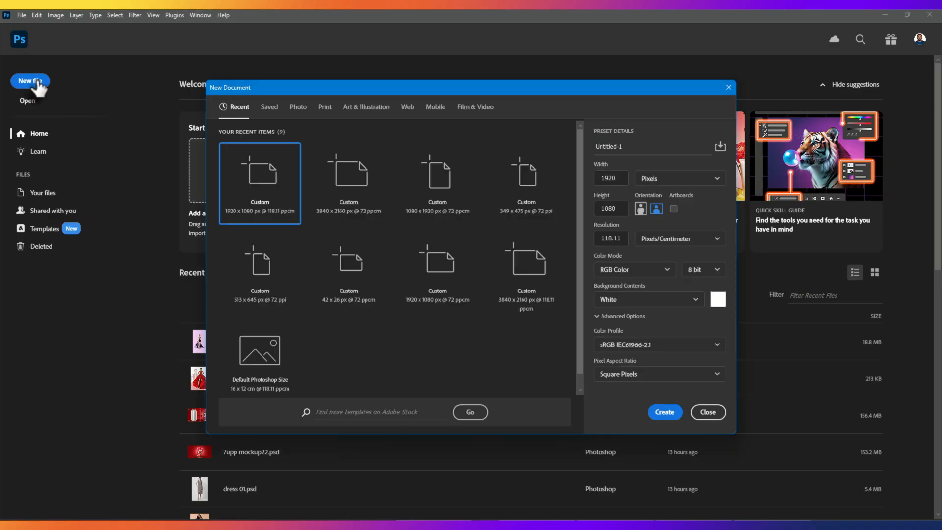
drag(621, 238, 583, 239)
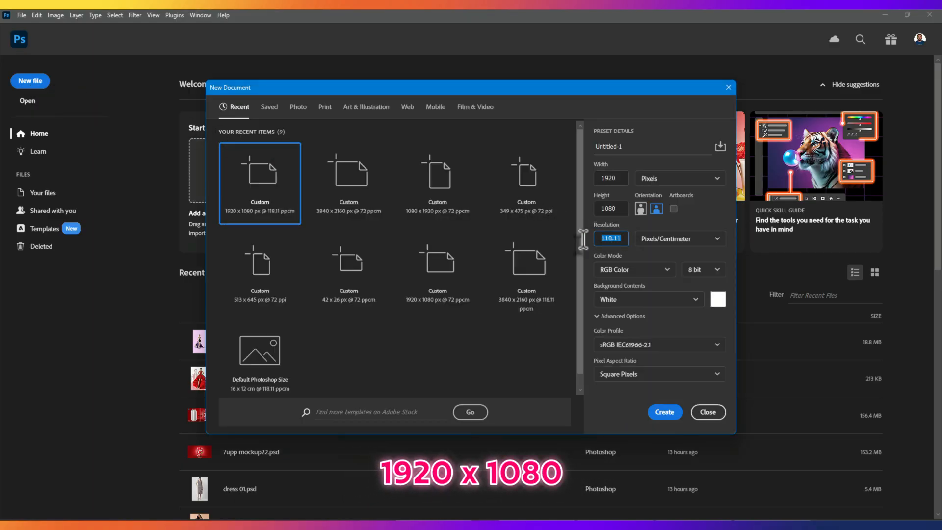
text(300)
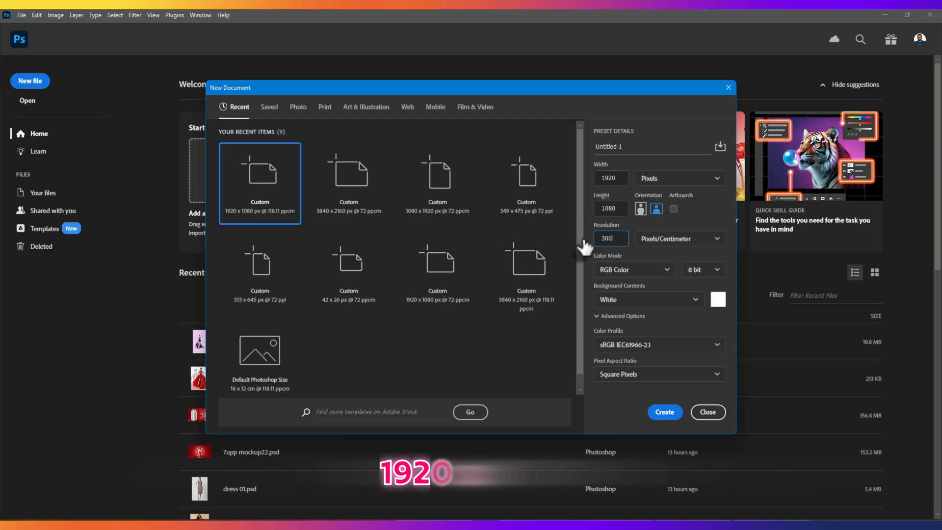
click(708, 241)
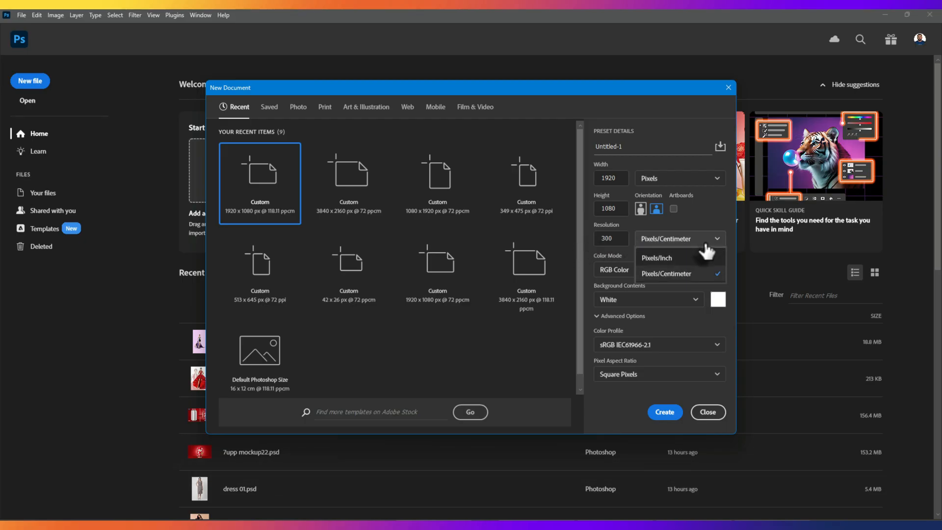
click(697, 265)
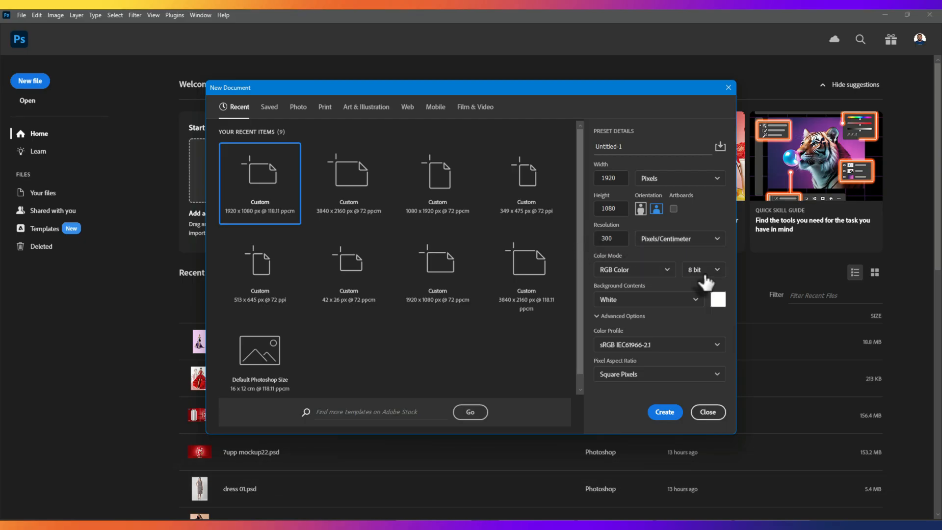
click(704, 271)
click(697, 304)
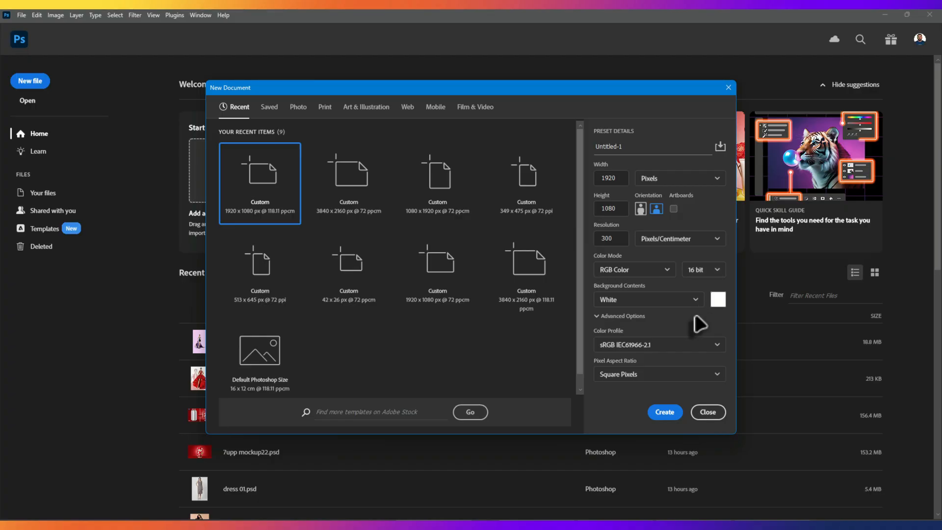
click(666, 413)
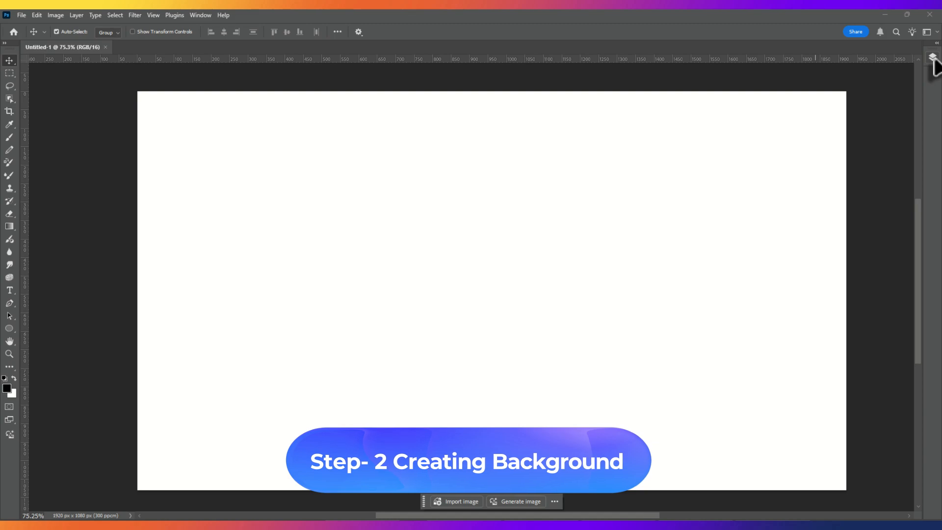
Step: Add a Solid Color fill layer in blue #005ba1 above the Background layer
click(934, 58)
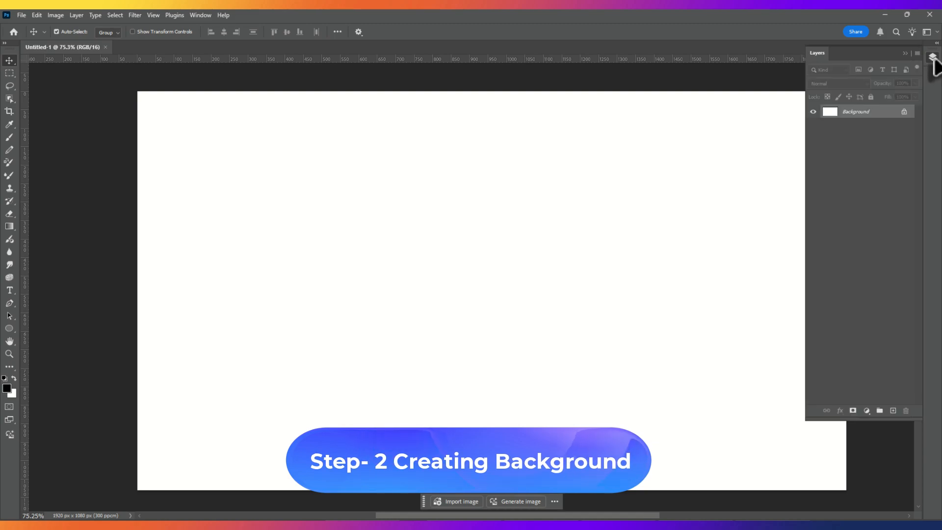
click(867, 411)
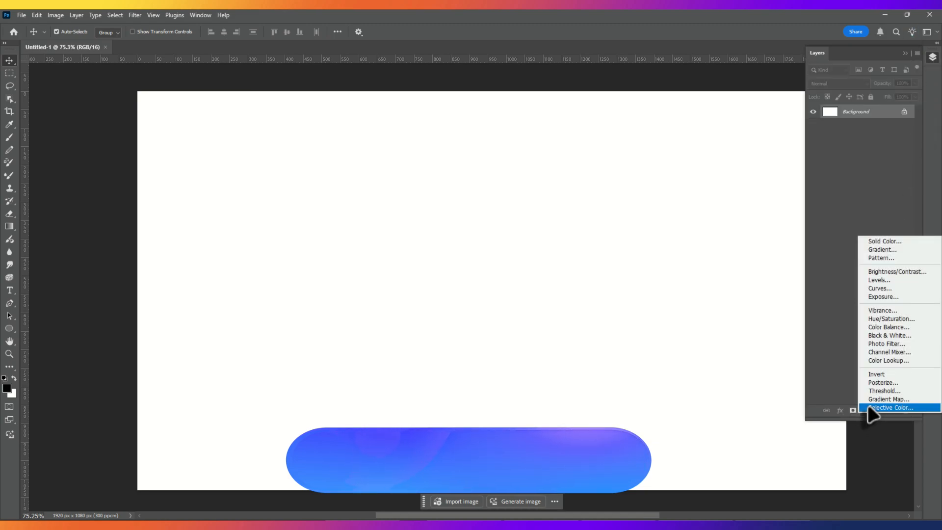
click(871, 241)
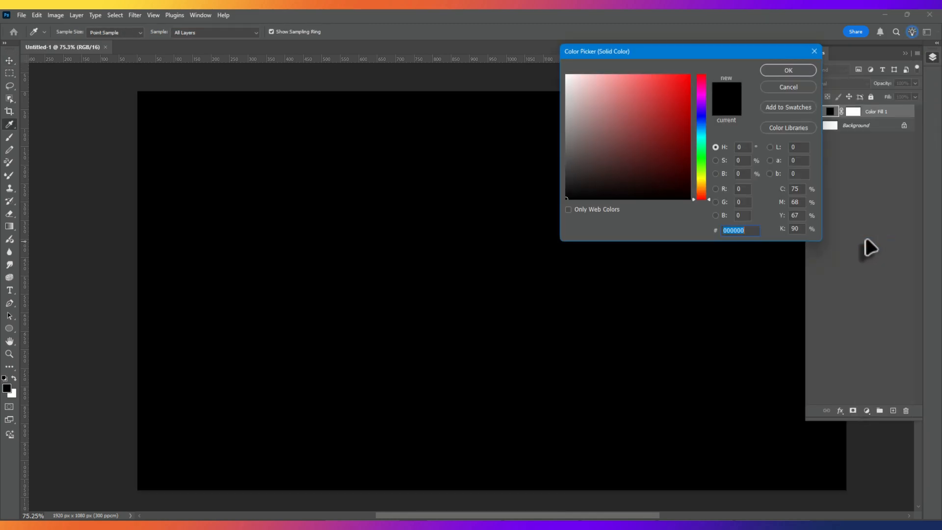
text(005ba1)
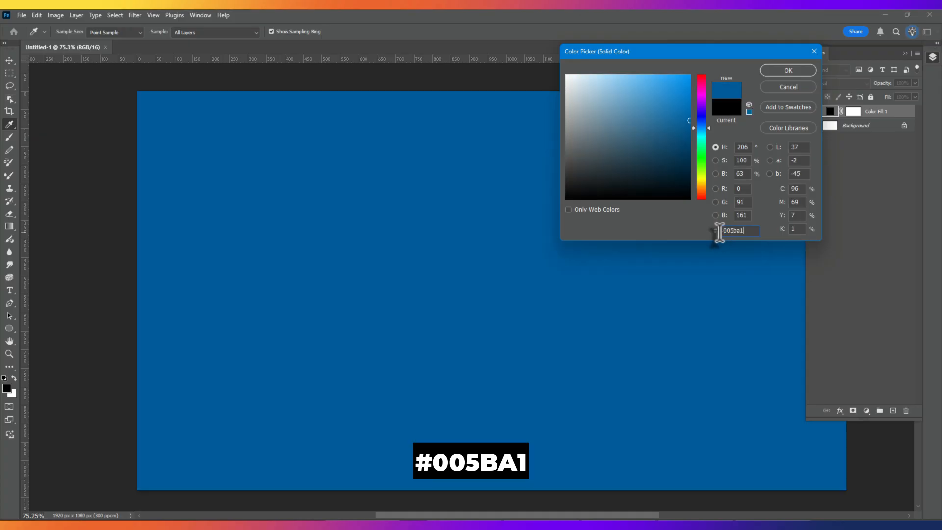
click(785, 71)
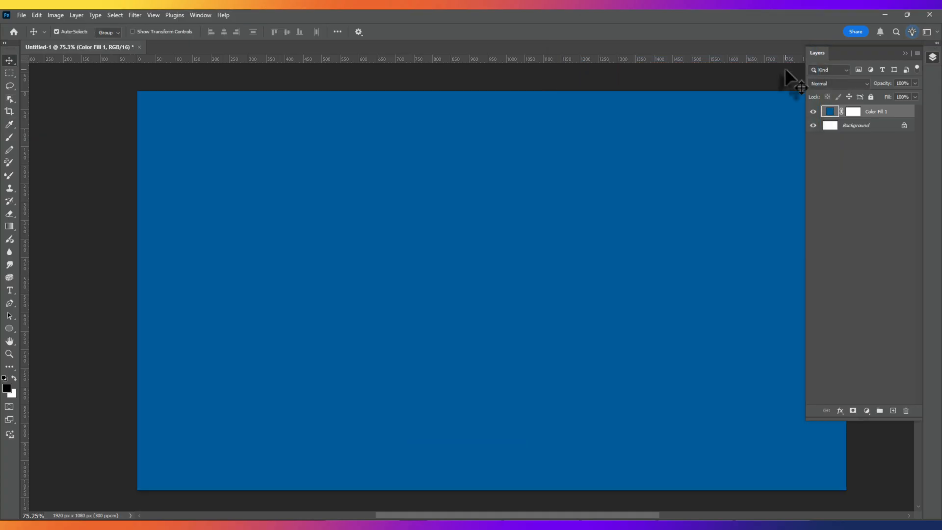
Step: Add a second Solid Color fill layer in gray #838383 above the blue fill
click(867, 411)
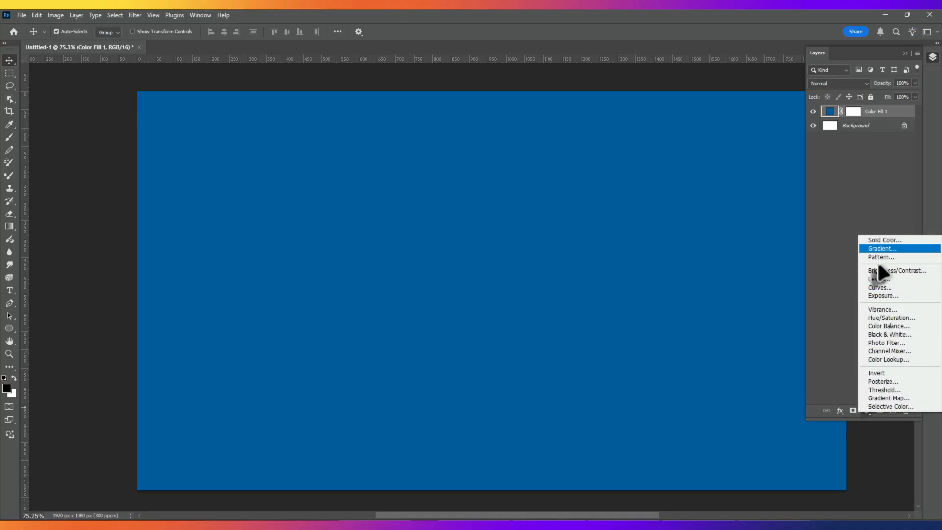
click(882, 241)
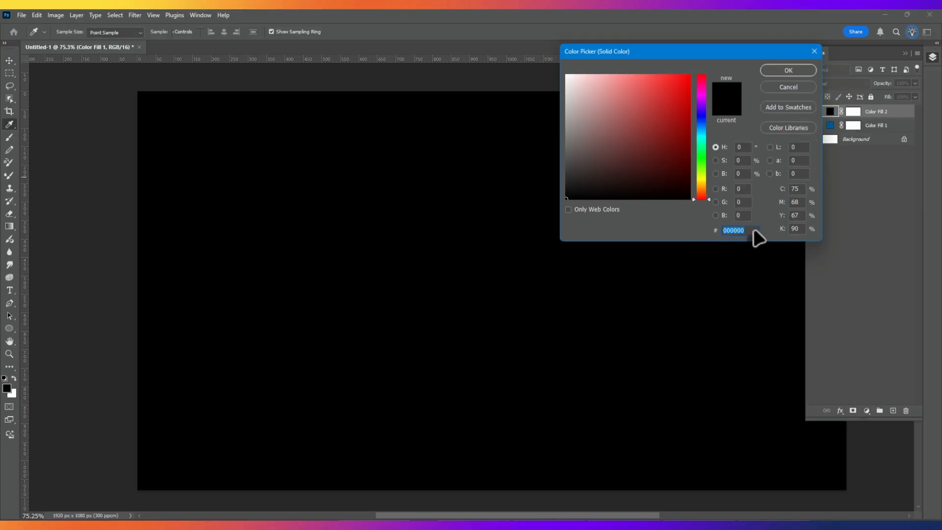
text(838383)
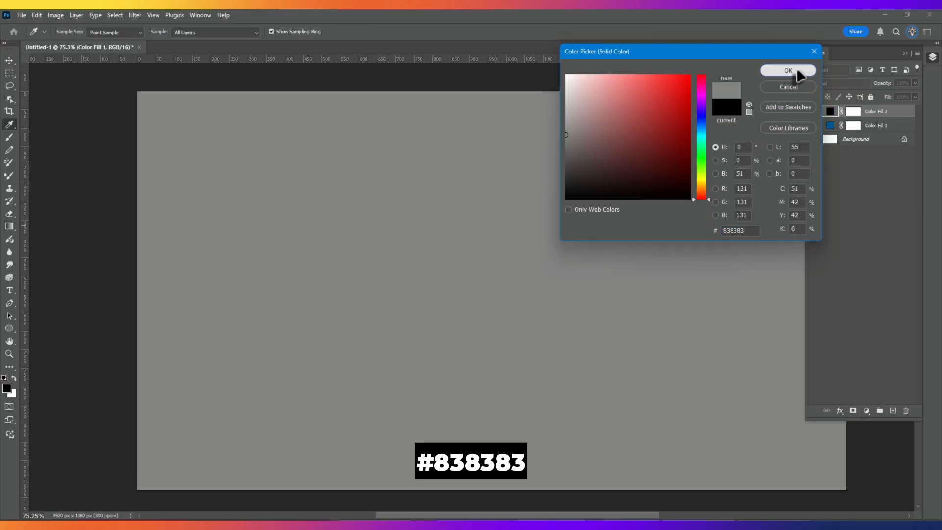
click(789, 70)
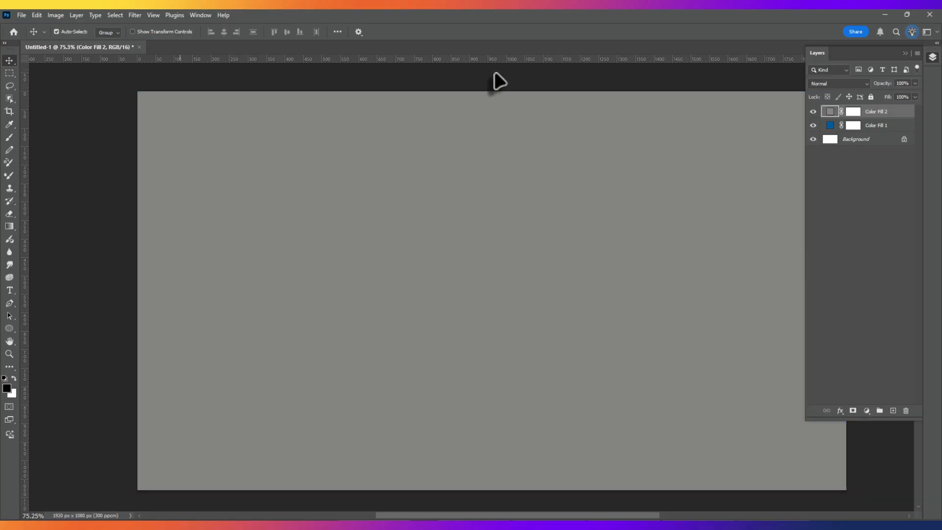
Step: Convert the gray fill layer for Smart Filters
click(138, 15)
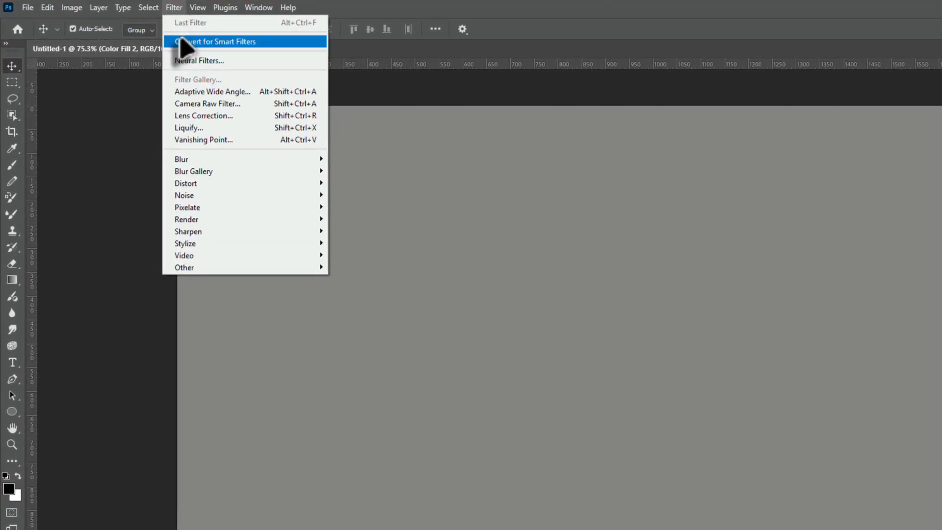
click(145, 40)
click(581, 244)
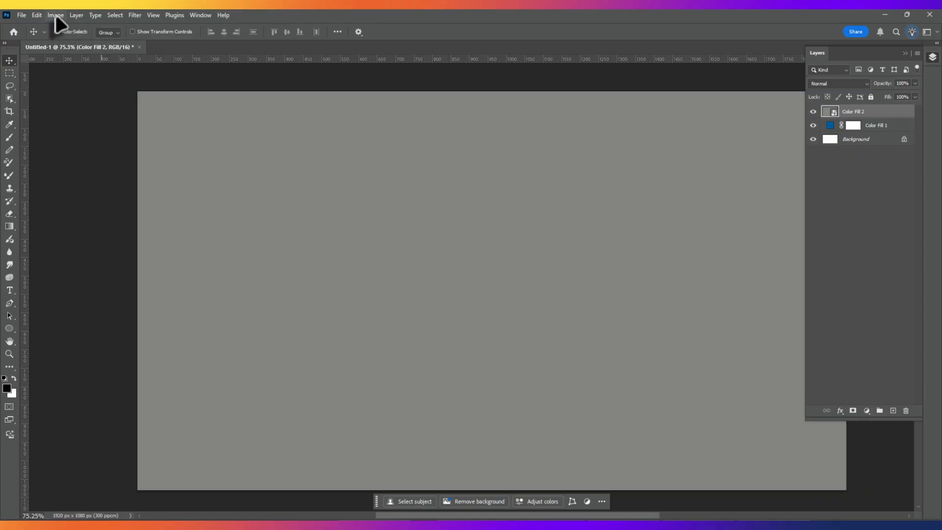
Step: Change the document's color mode to 8 Bits/Channel, keeping the gray smart object layer
click(56, 14)
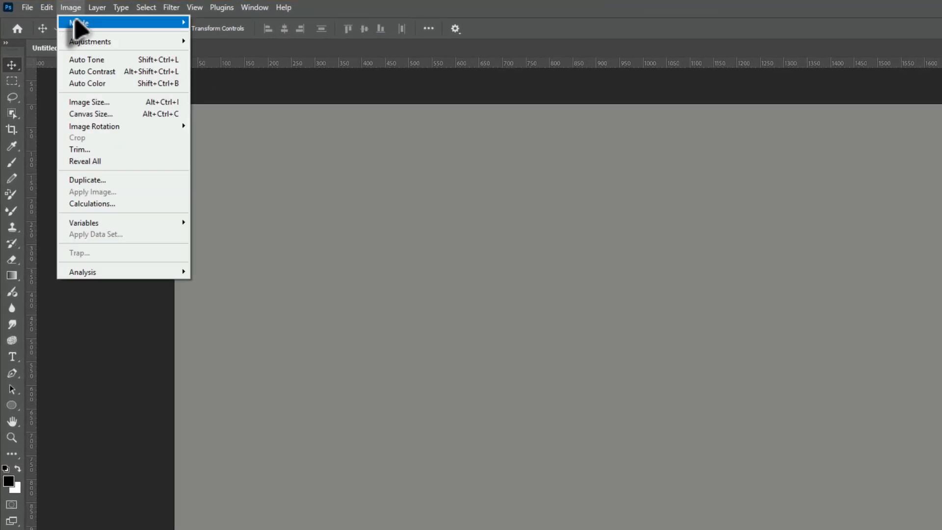
mouse_move(76, 22)
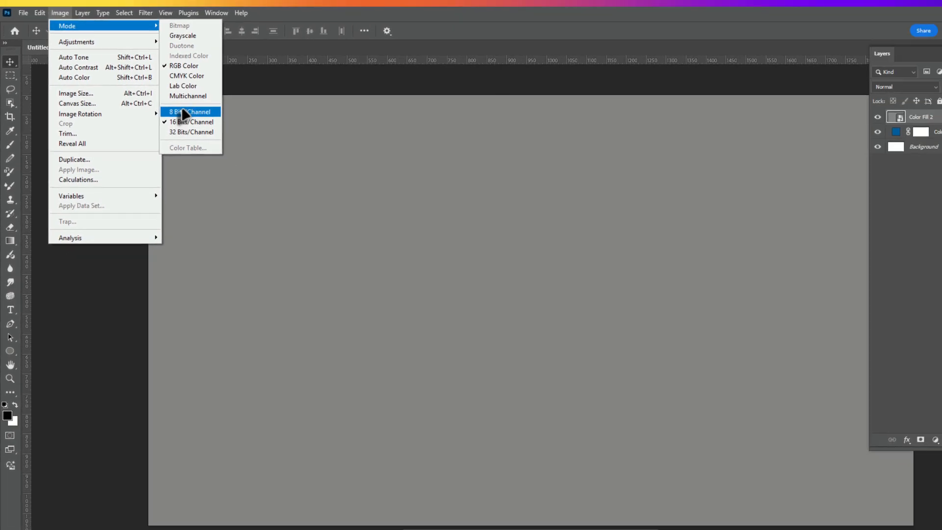
click(182, 113)
click(938, 43)
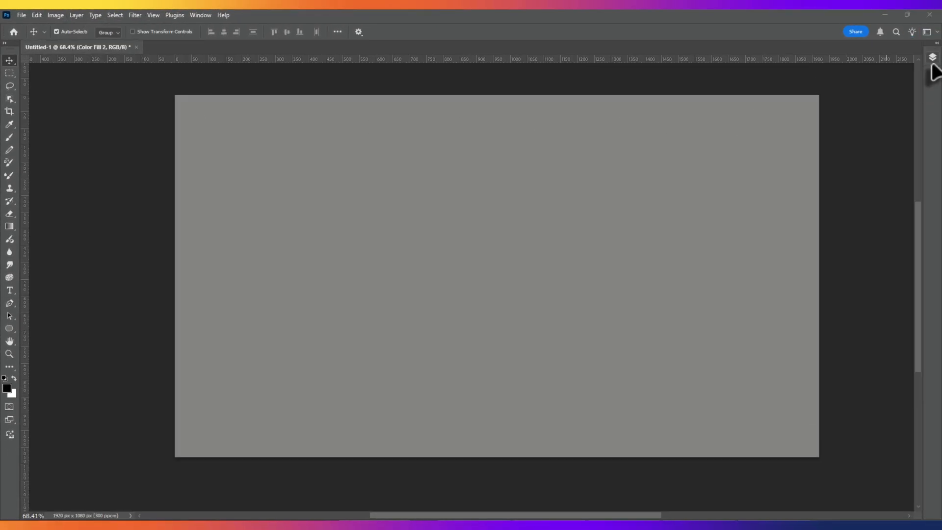
click(933, 58)
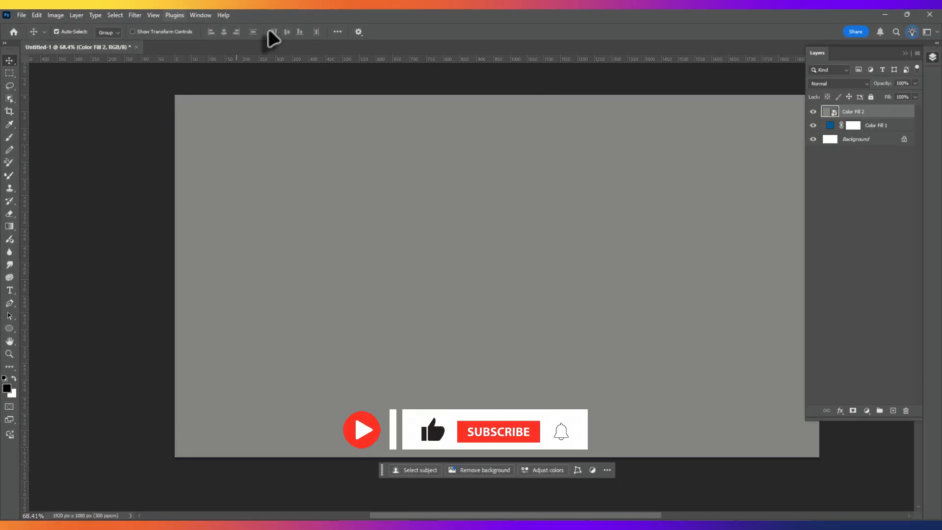
Step: Apply the Filter Gallery's Reticulation effect to the gray layer with Density 10, Foreground Level 40 and Background Level 5
click(135, 15)
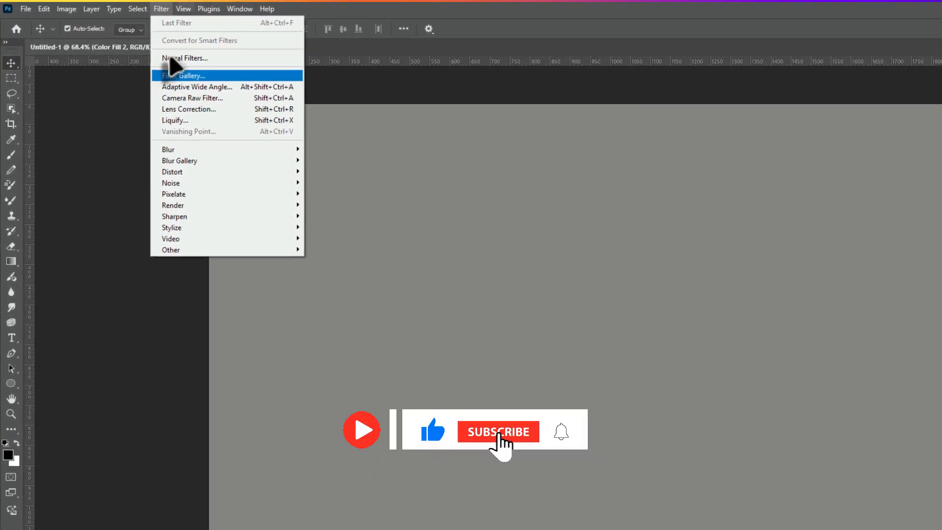
click(179, 75)
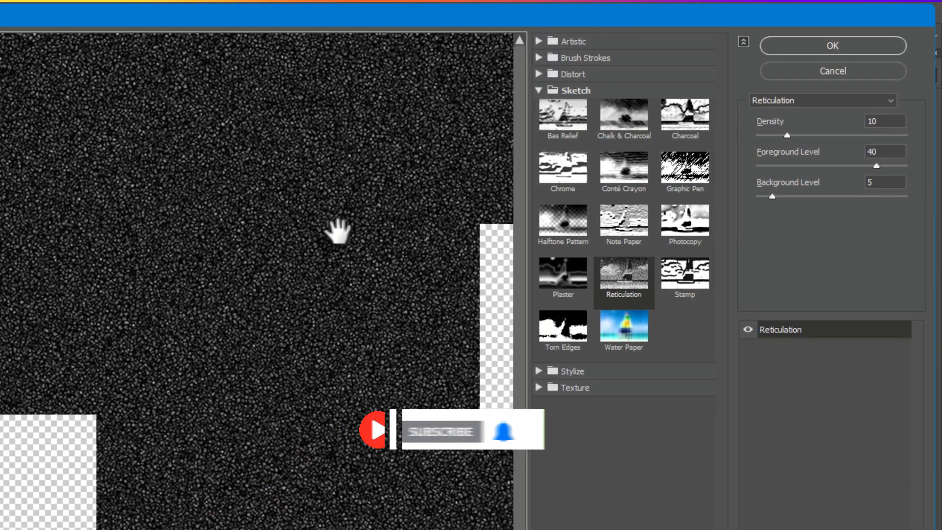
click(879, 122)
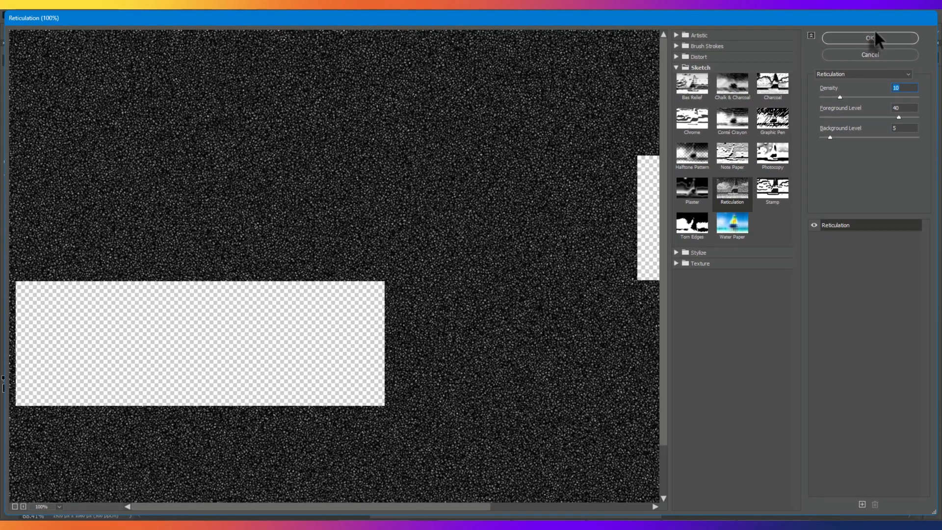
click(834, 47)
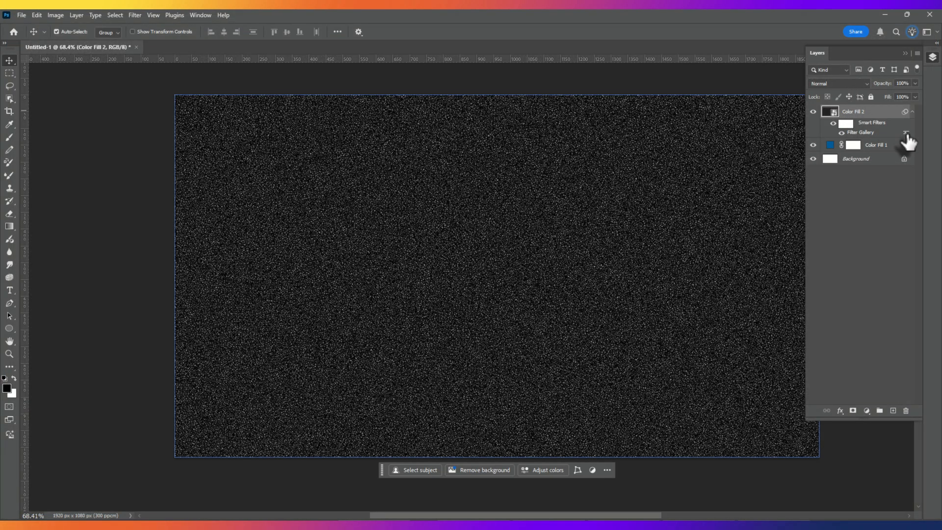
Step: Set the blending mode of the gray layer's Filter Gallery smart filter to Screen at 100% opacity
double_click(907, 135)
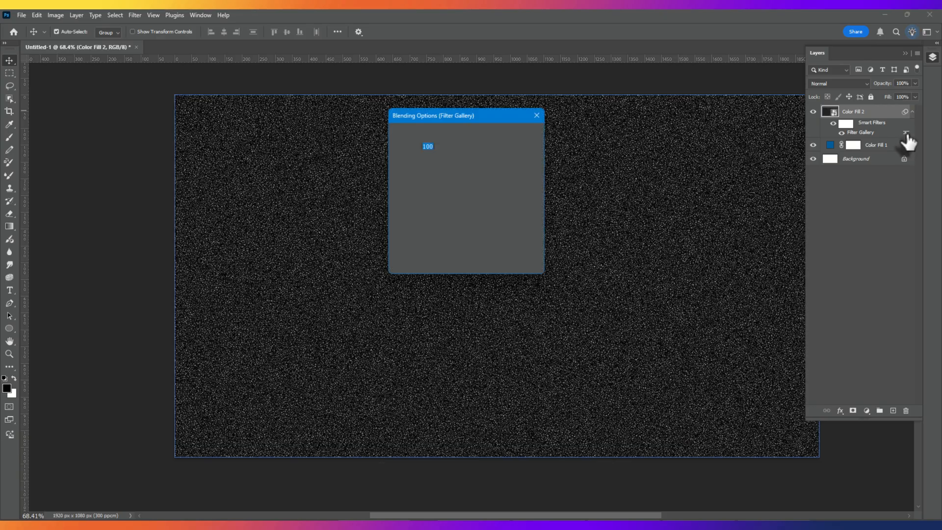
click(475, 133)
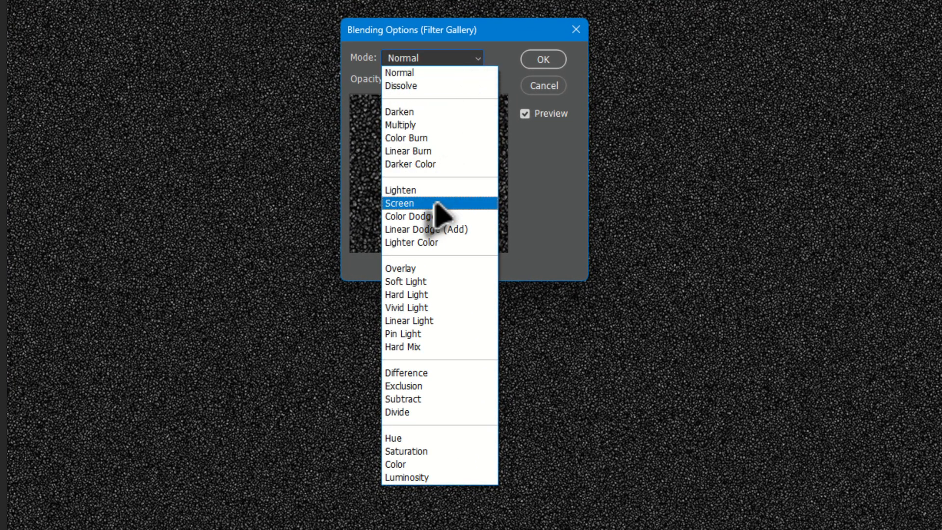
click(437, 204)
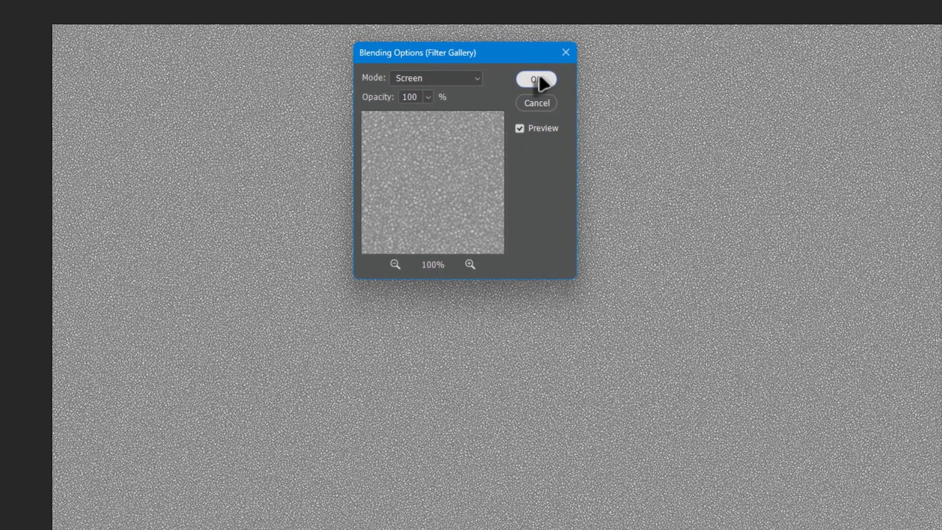
click(536, 79)
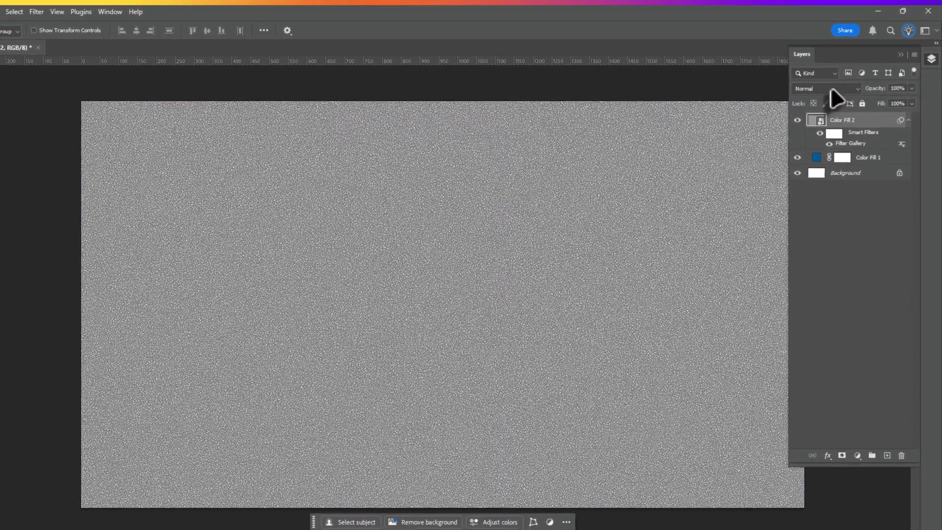
Step: Set the gray textured layer's blend mode to Multiply and collapse the layer list
click(839, 83)
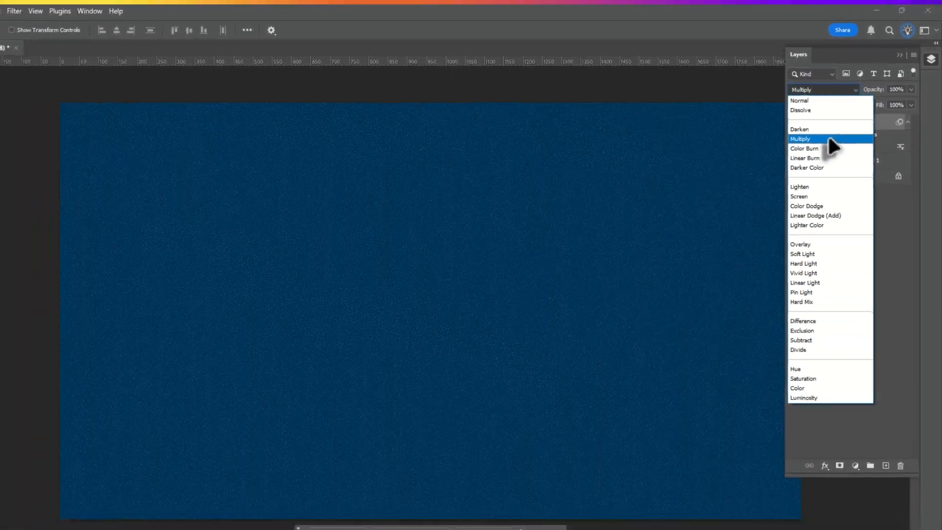
click(829, 139)
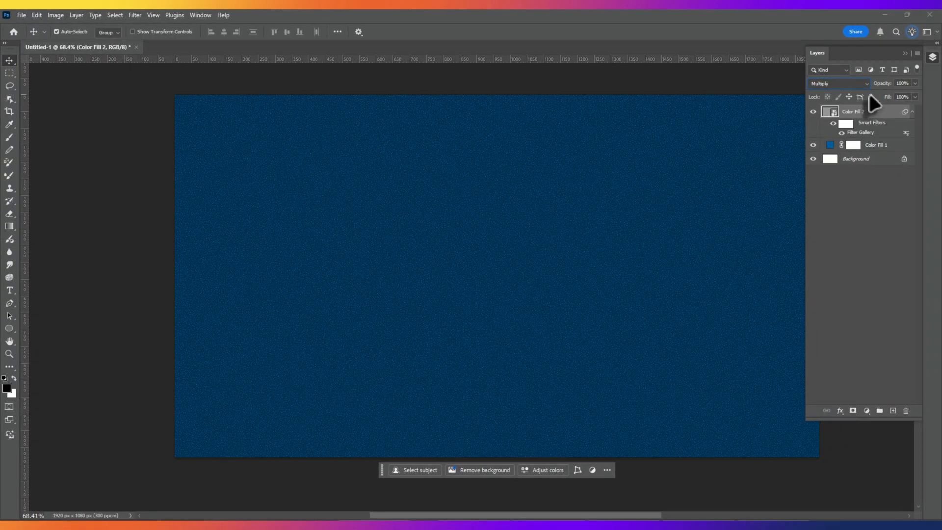
click(906, 52)
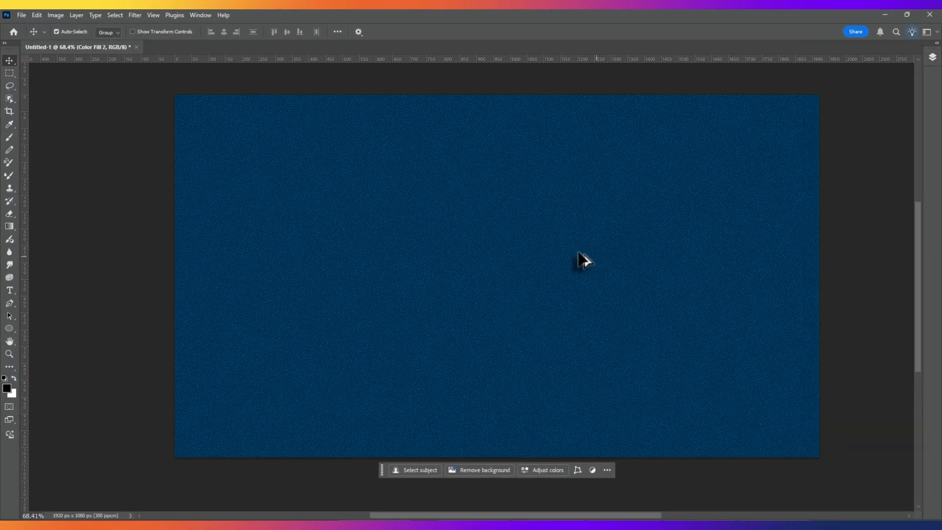
Step: Add a new empty layer above the gray textured layer and switch the Gradient tool to Classic gradient
scroll(579, 253, up, 5)
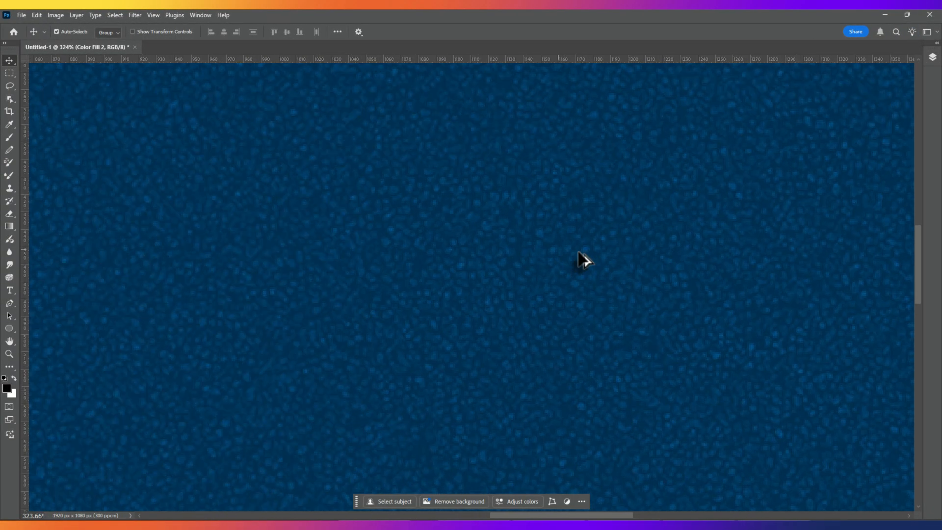
scroll(579, 254, down, 5)
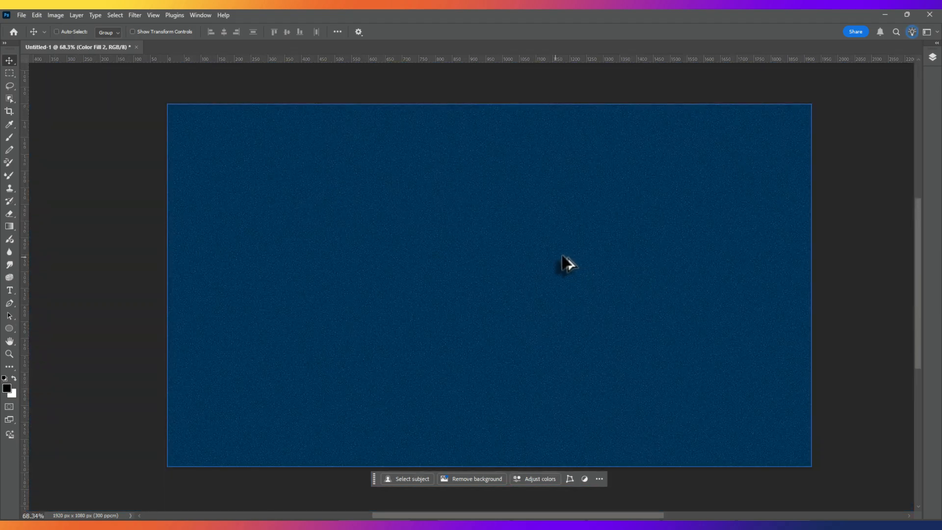
click(933, 58)
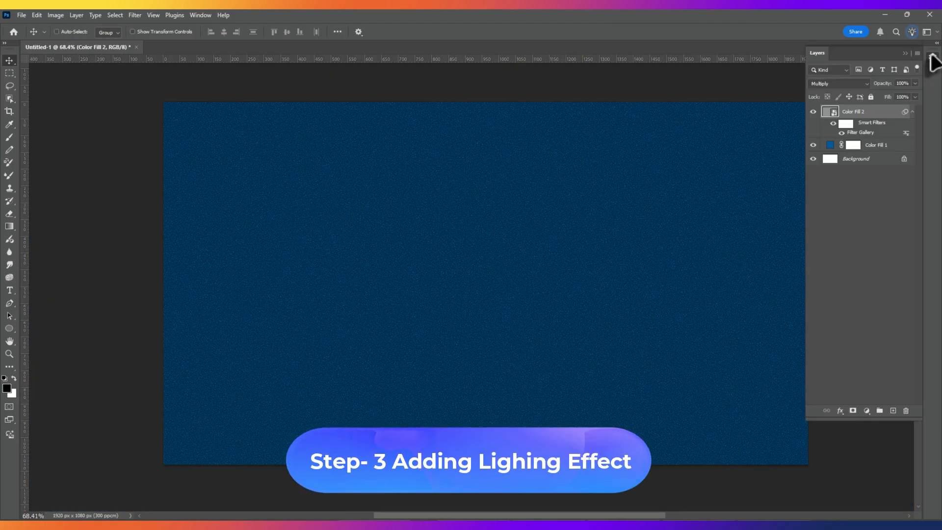
click(893, 410)
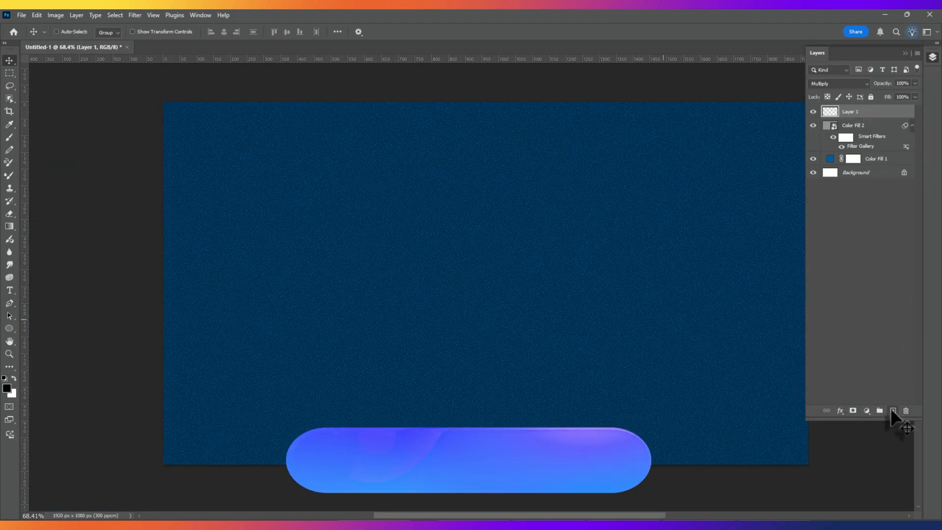
click(8, 227)
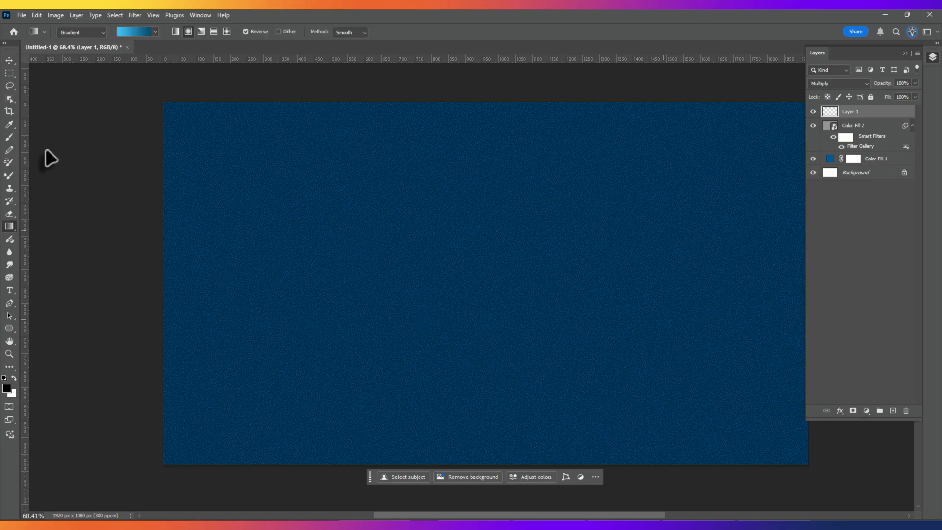
click(103, 33)
click(79, 50)
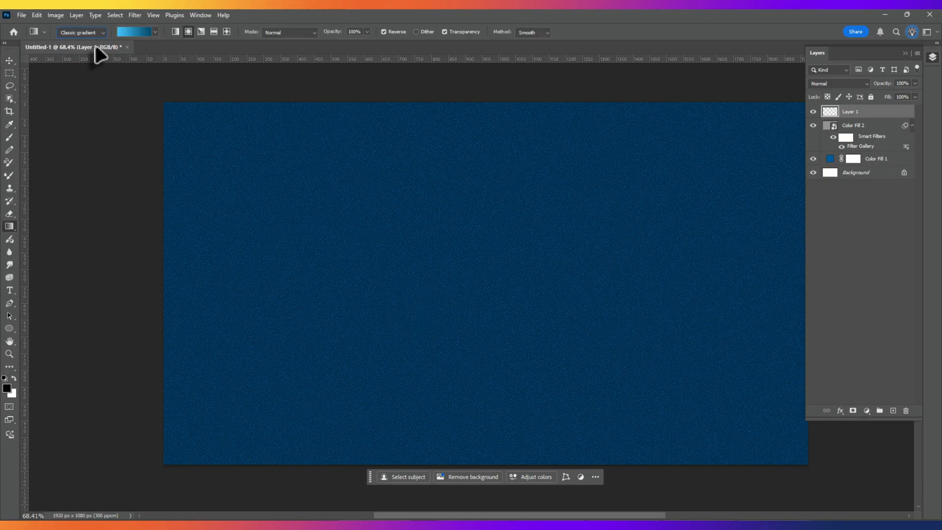
Step: Choose the Foreground to Transparent preset from the Basics gradients, with Dither enabled and Reverse disabled
click(153, 31)
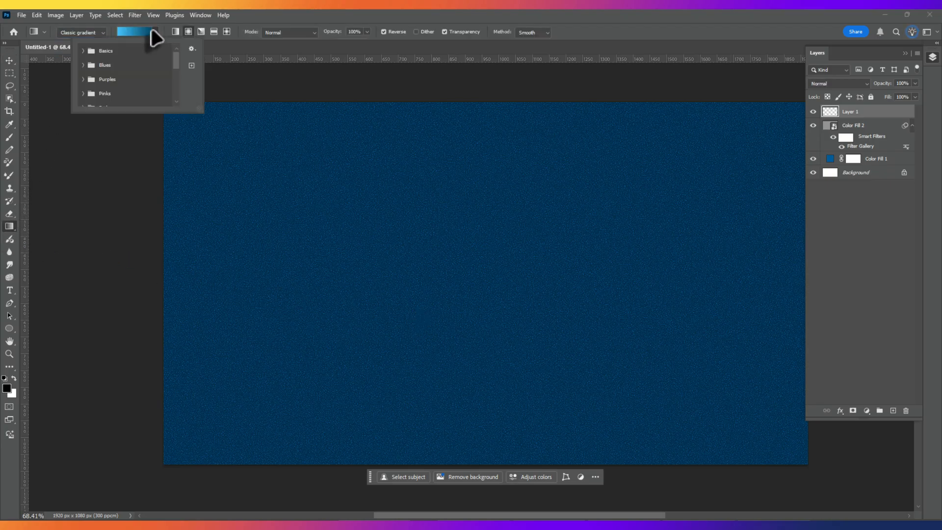
click(93, 51)
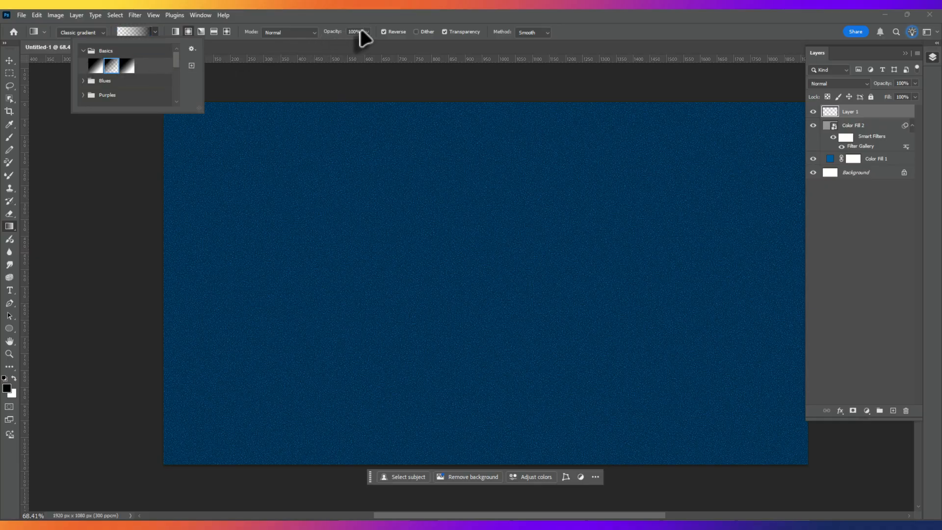
click(418, 30)
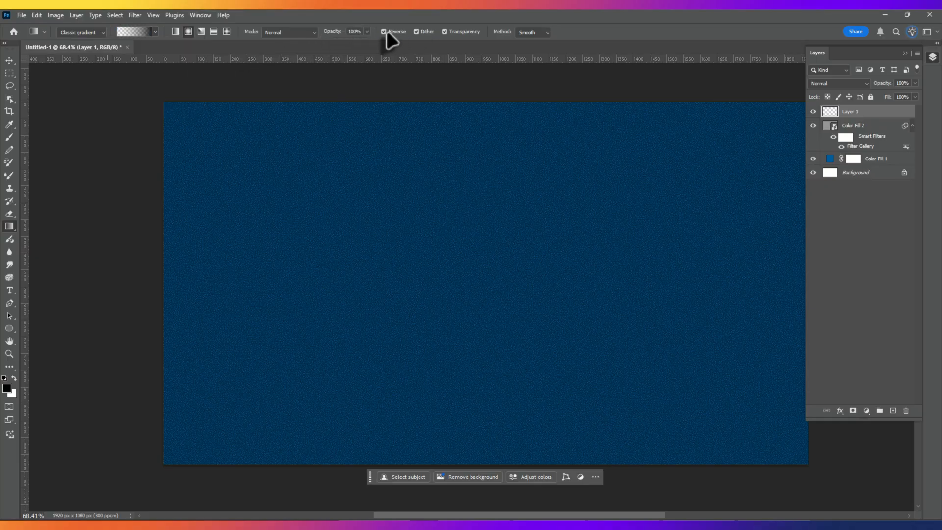
Step: Change the gradient's starting color stop to white (ffffff), keeping the fade to transparent
click(137, 31)
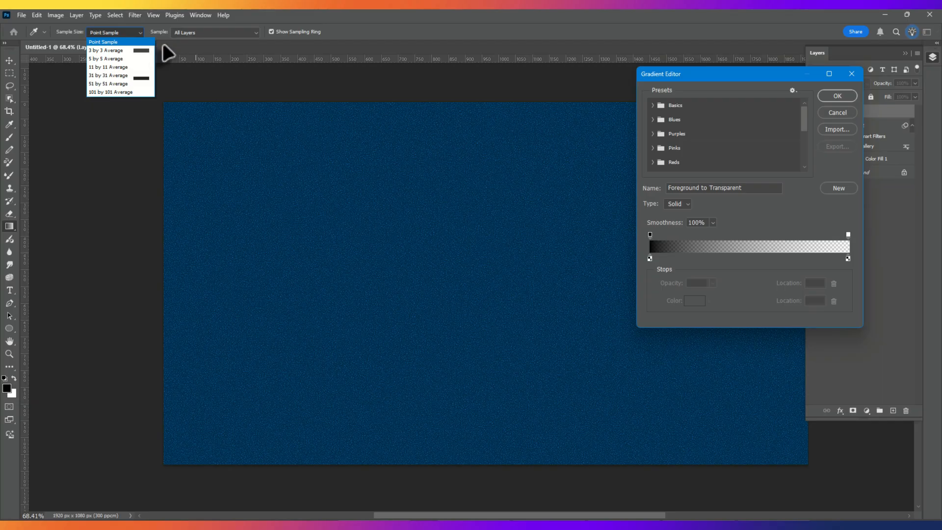
double_click(650, 259)
drag(631, 157, 528, 67)
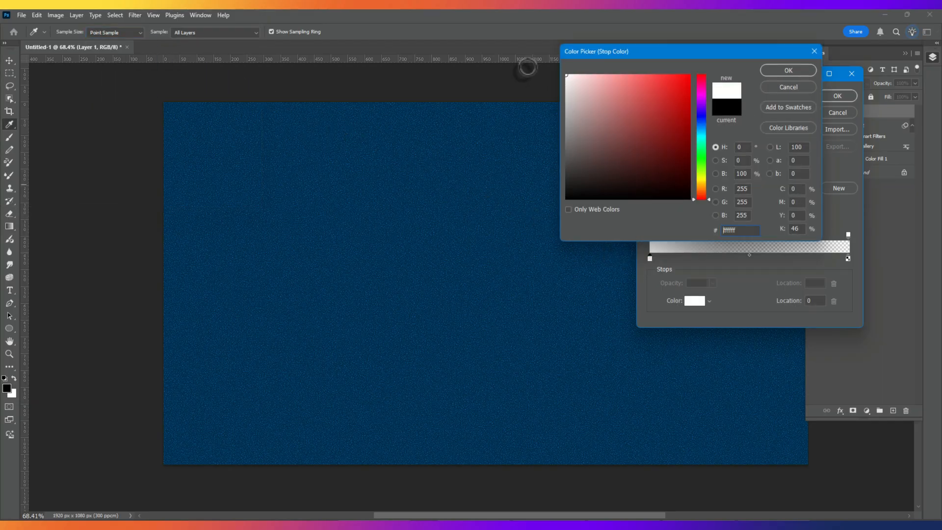
click(791, 70)
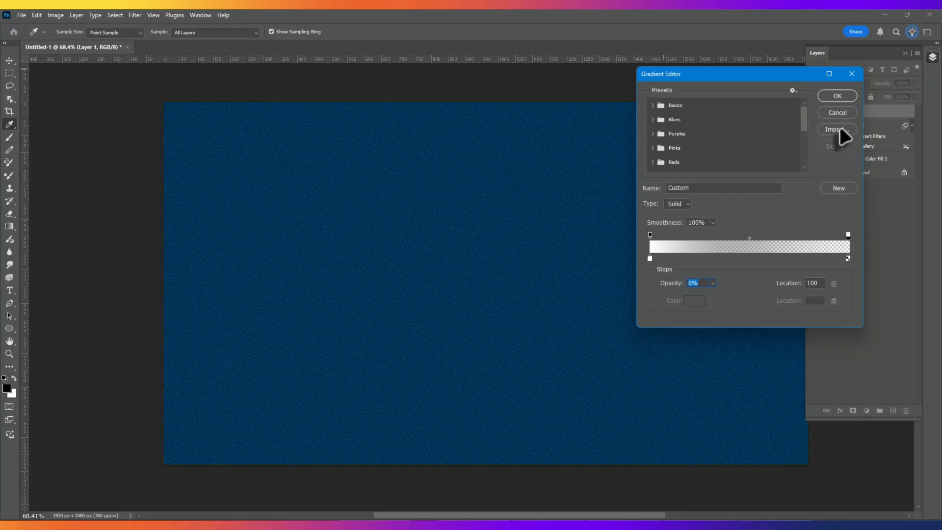
click(838, 96)
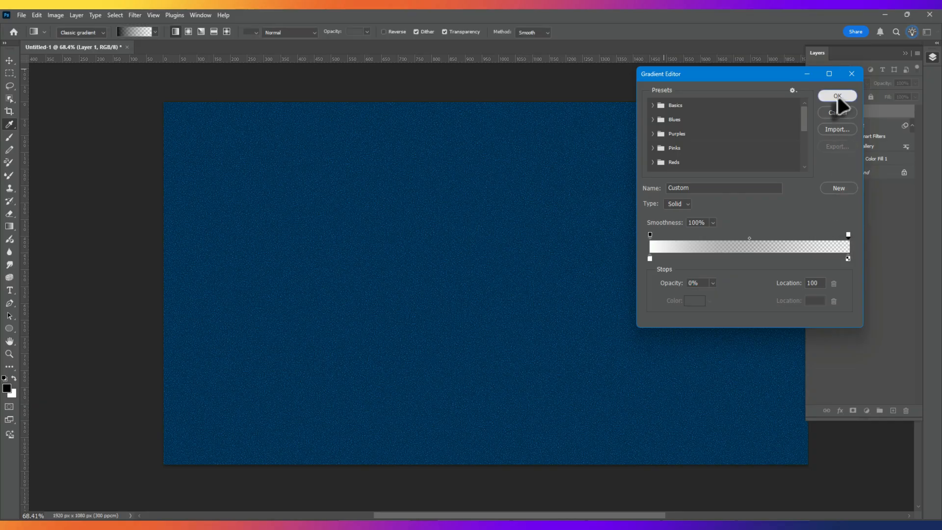
Step: Draw a radial gradient at 50% opacity on Layer 1, straight down from the canvas's top center past its bottom edge
click(189, 31)
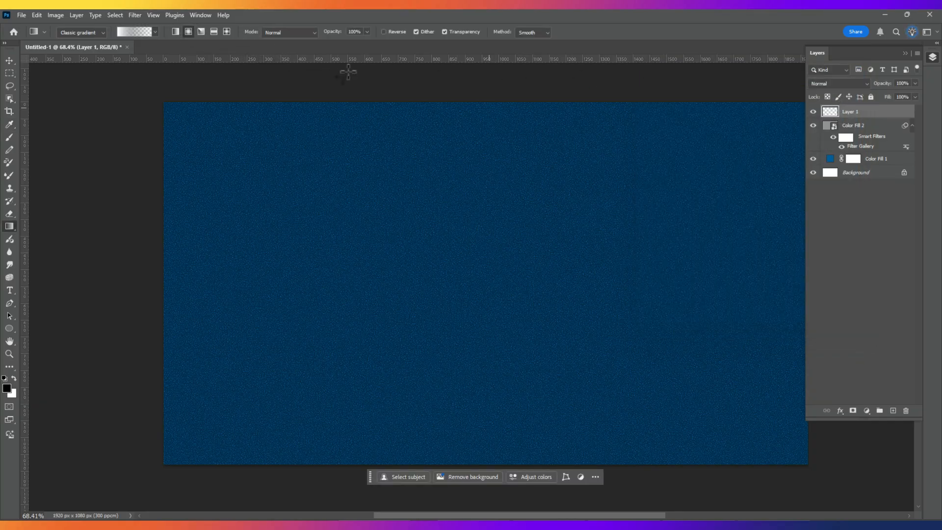
click(362, 32)
drag(476, 102, 480, 222)
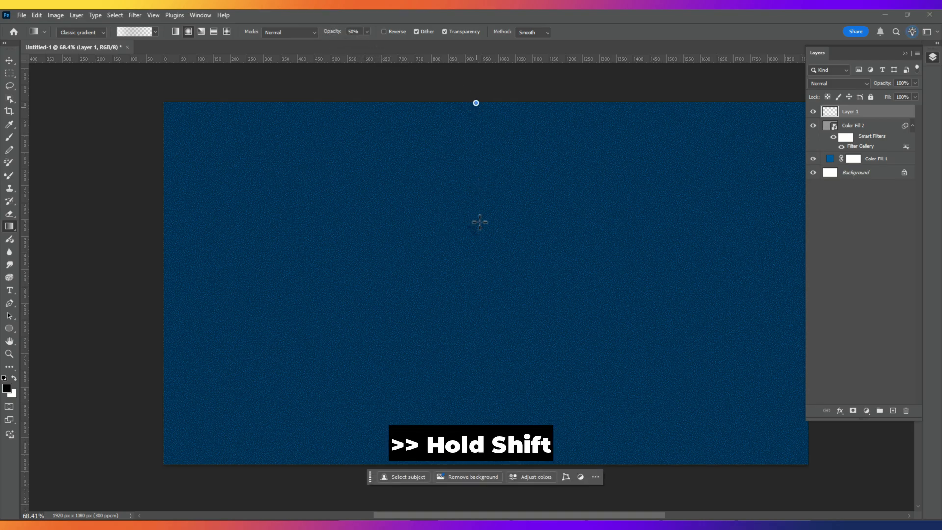
drag(483, 499, 482, 496)
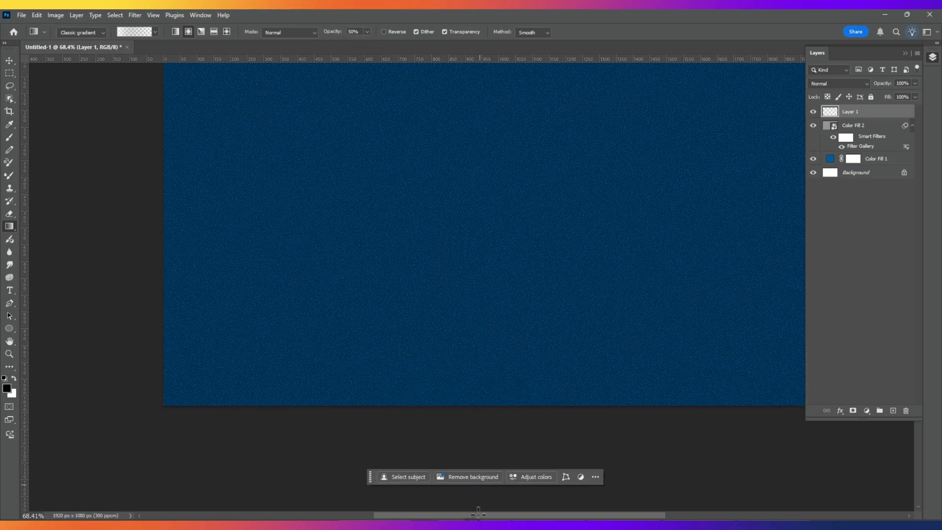
scroll(499, 328, down, 3)
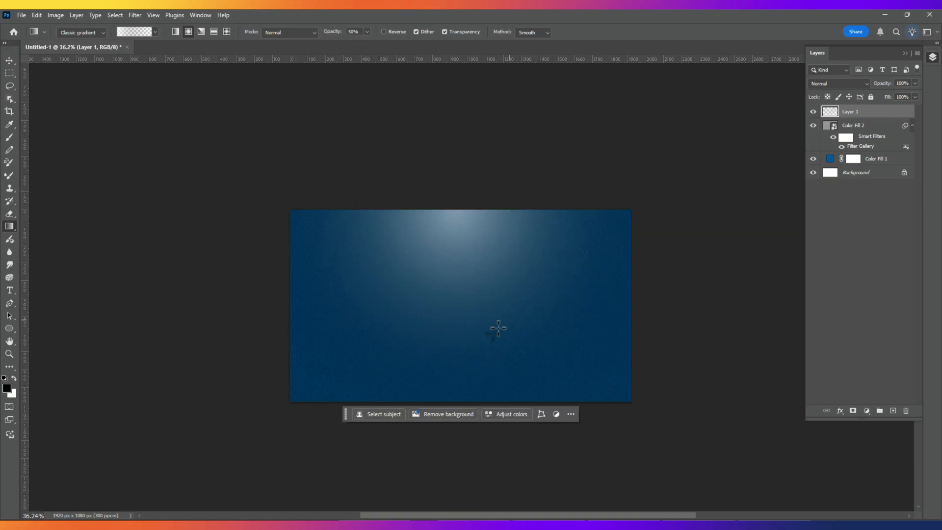
Step: Scale up the white light on Layer 1 so that it extends beyond the canvas edges
key(ctrl+t)
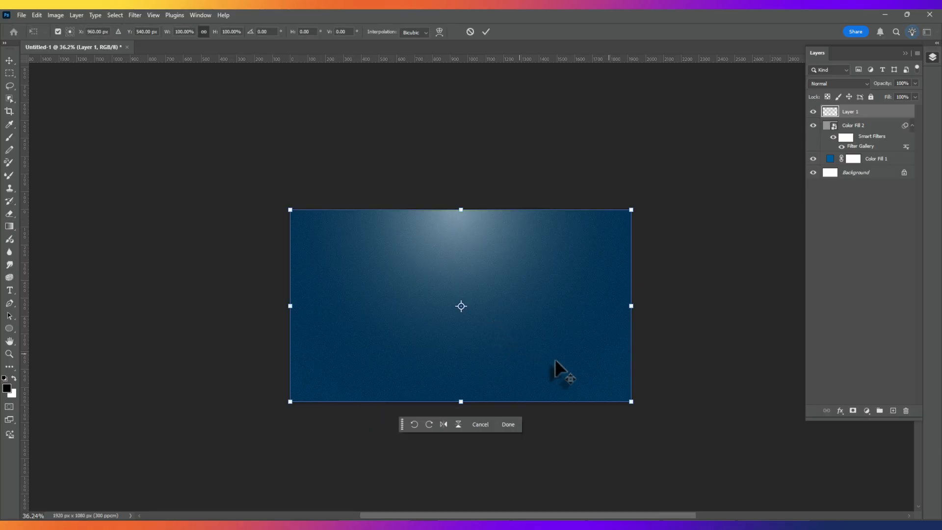
drag(631, 401, 673, 425)
mouse_move(585, 344)
mouse_down()
mouse_move(580, 337)
mouse_move(590, 351)
mouse_move(587, 340)
mouse_up()
key(g)
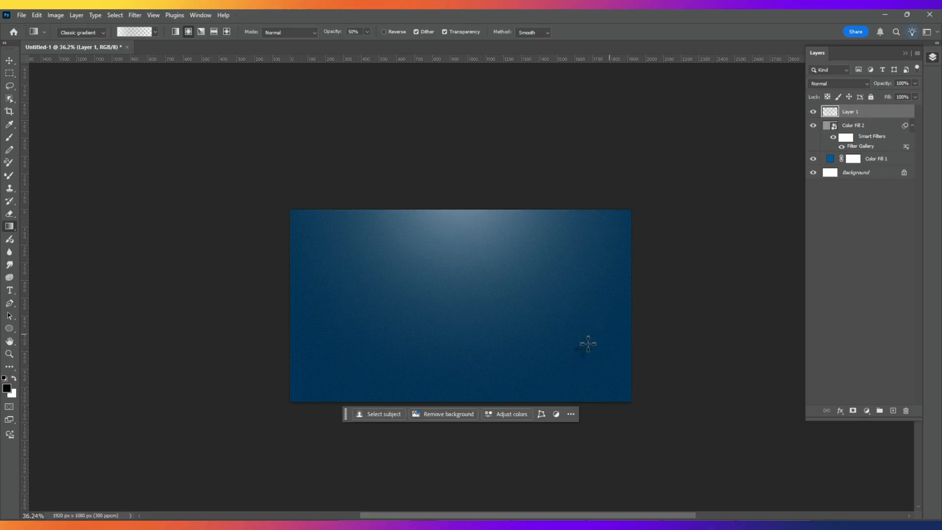
key(ctrl+0)
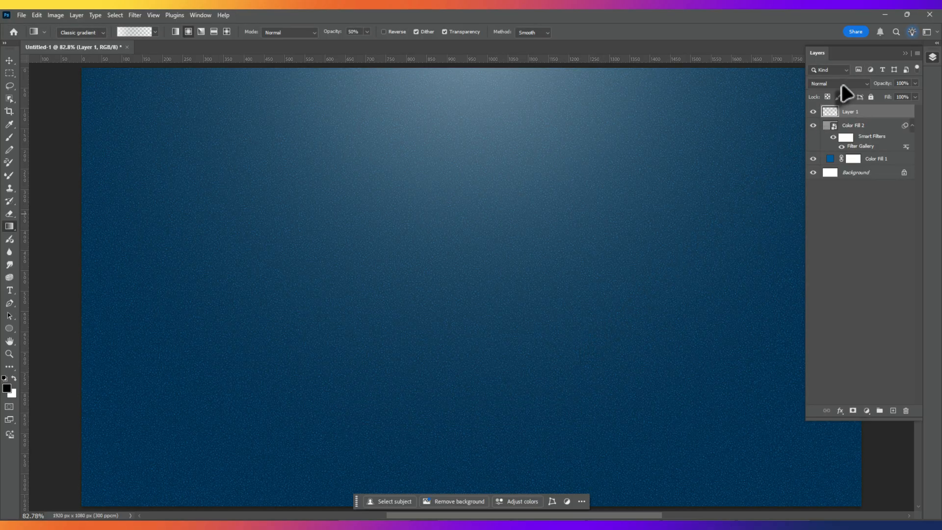
Step: Set Layer 1's blend mode to Soft Light and scale the light down to 93.94%
click(840, 84)
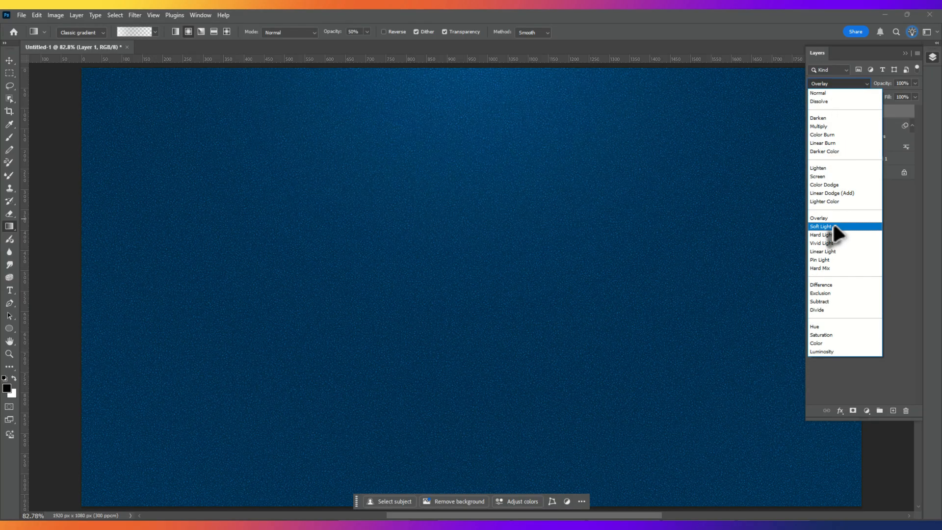
click(829, 226)
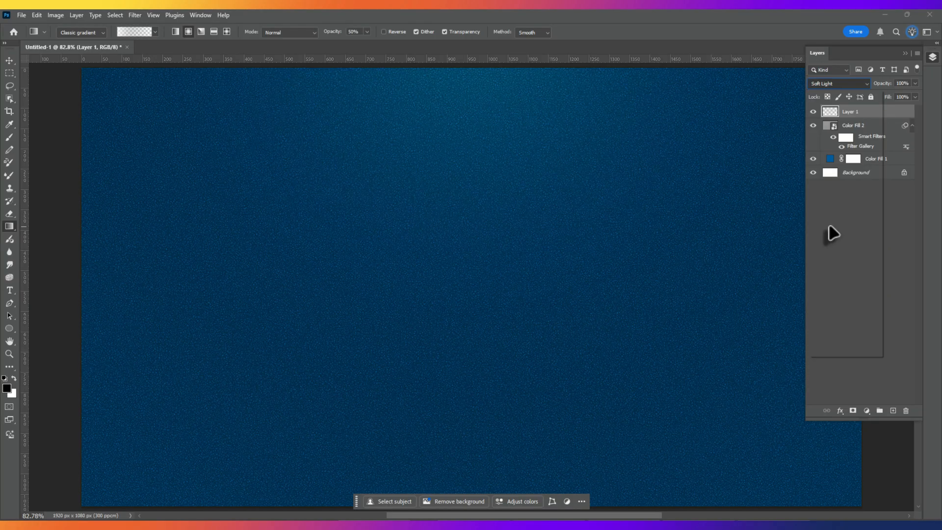
key(ctrl+t)
key(ctrl+0)
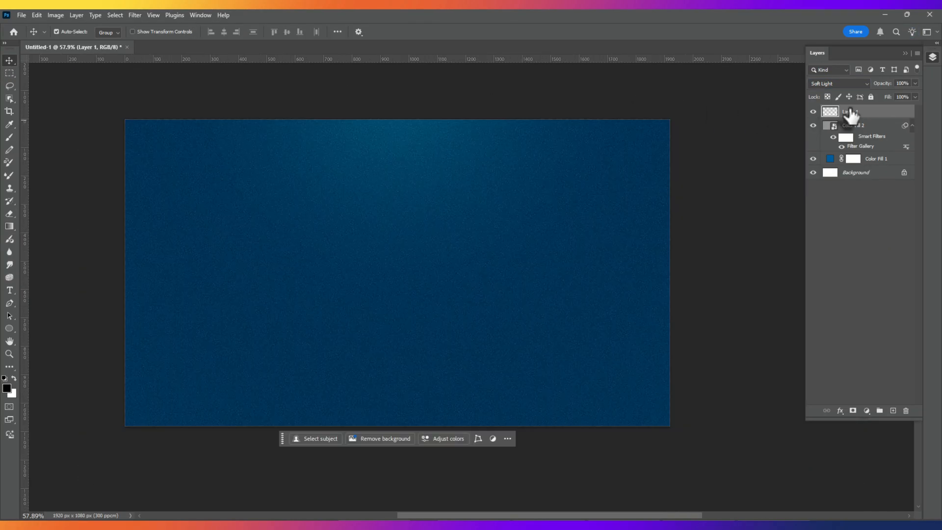
drag(747, 458, 720, 454)
drag(568, 331, 567, 339)
key(Return)
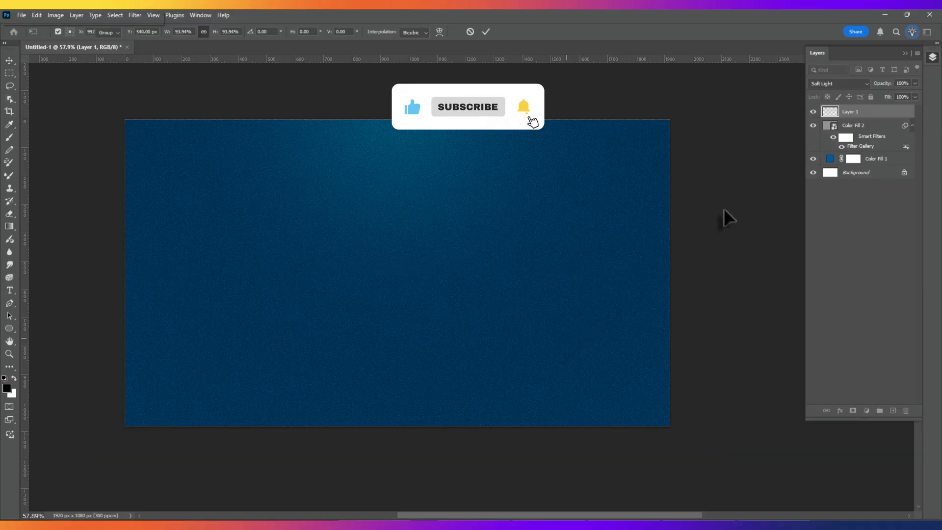
key(ctrl+0)
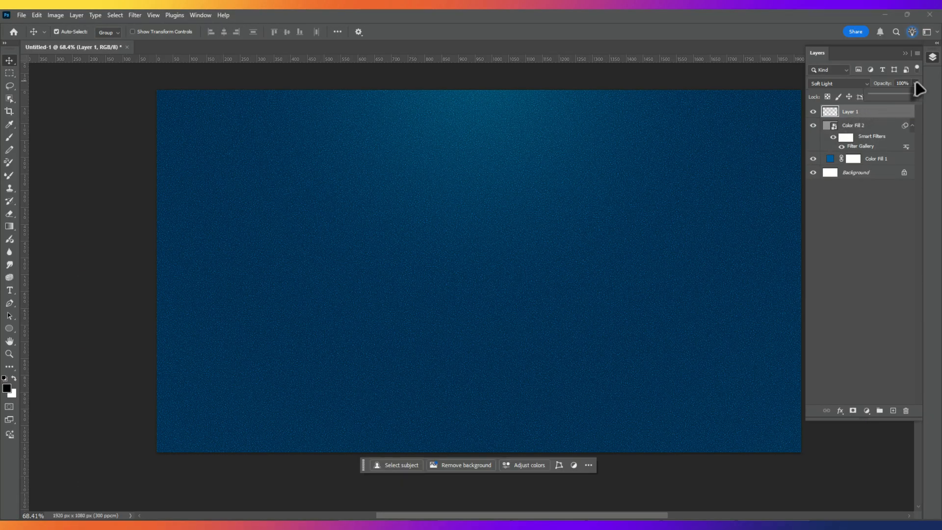
Step: Lower Layer 1's opacity to 55% and scale the light up to 111.21%
drag(903, 93, 894, 92)
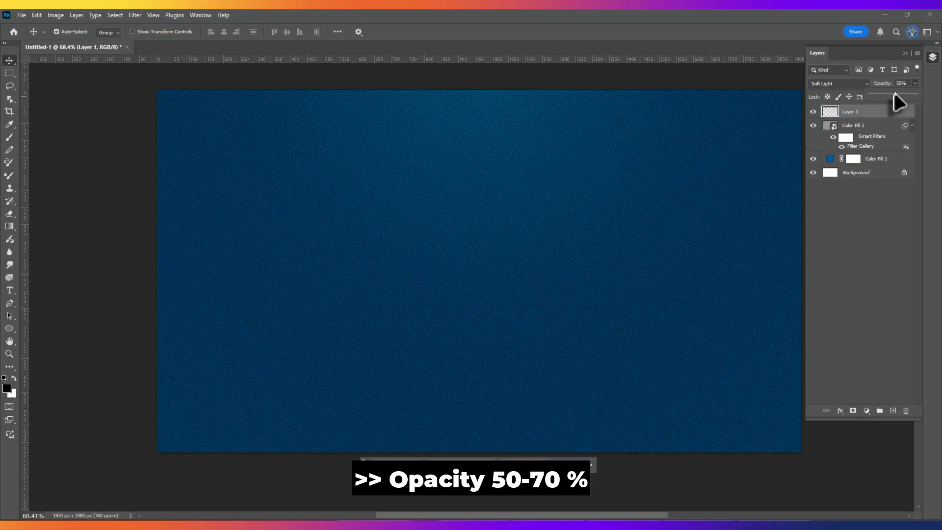
scroll(463, 231, down, 3)
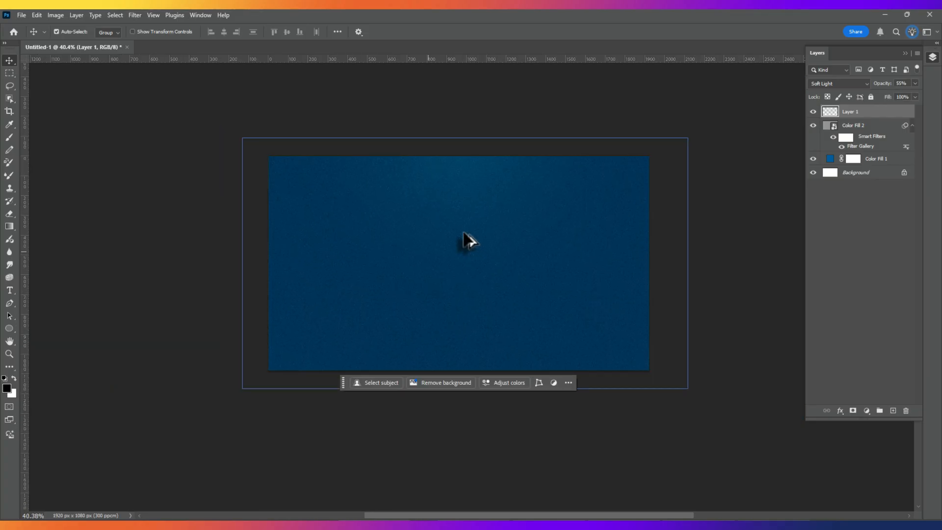
key(ctrl+t)
drag(688, 390, 712, 402)
drag(587, 307, 587, 313)
key(Return)
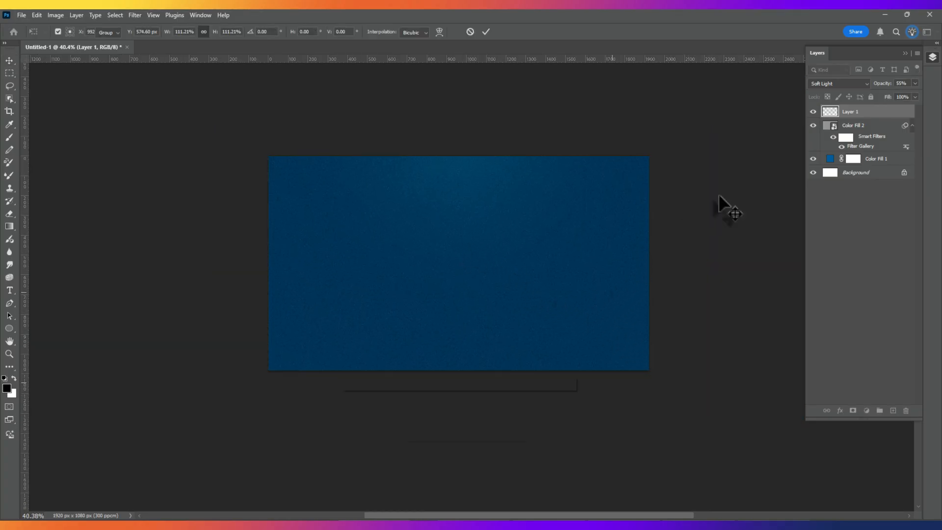
Step: Group Layer 1, Color Fill 2 and Color Fill 1, and name the group Background
click(716, 112)
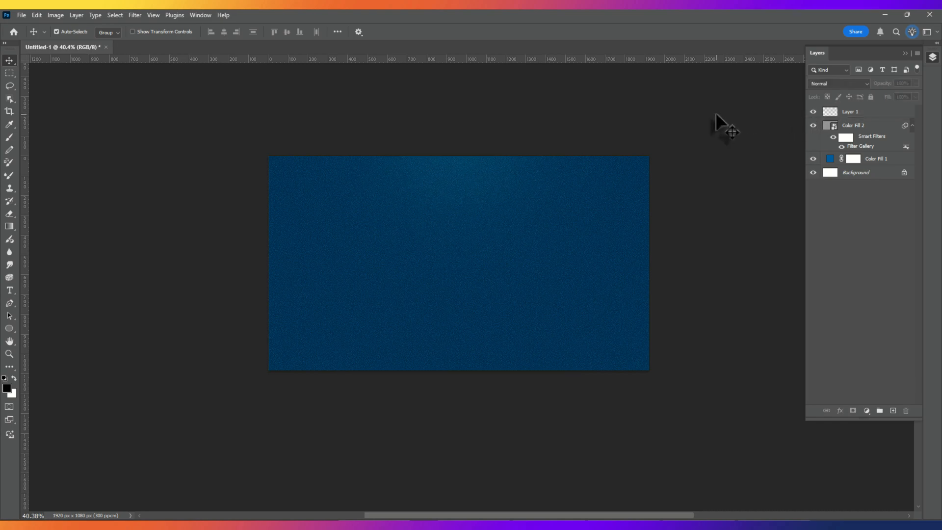
scroll(717, 114, up, 4)
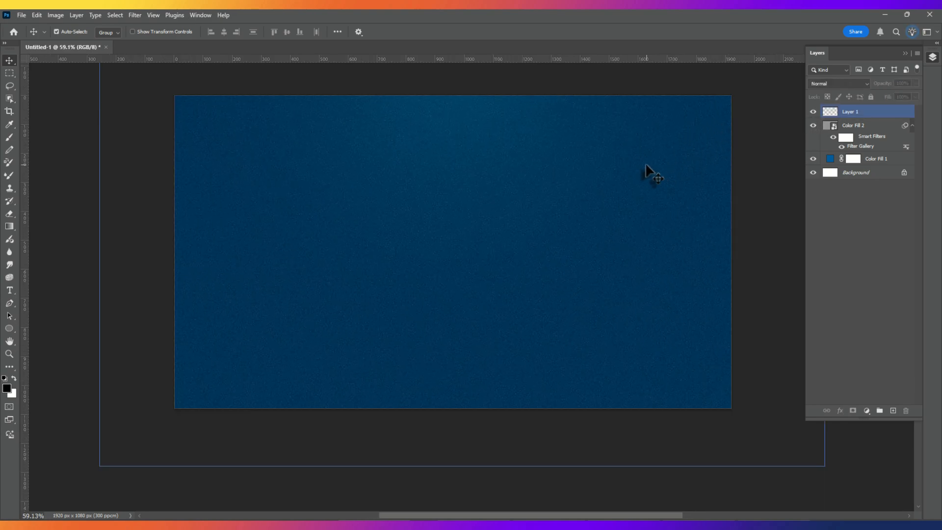
drag(645, 163, 622, 202)
click(873, 126)
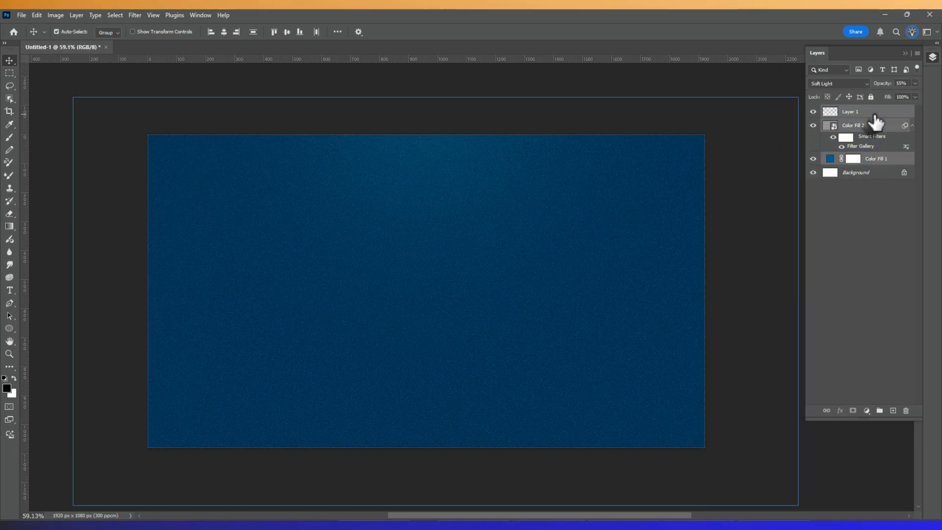
key(ctrl+g)
double_click(853, 112)
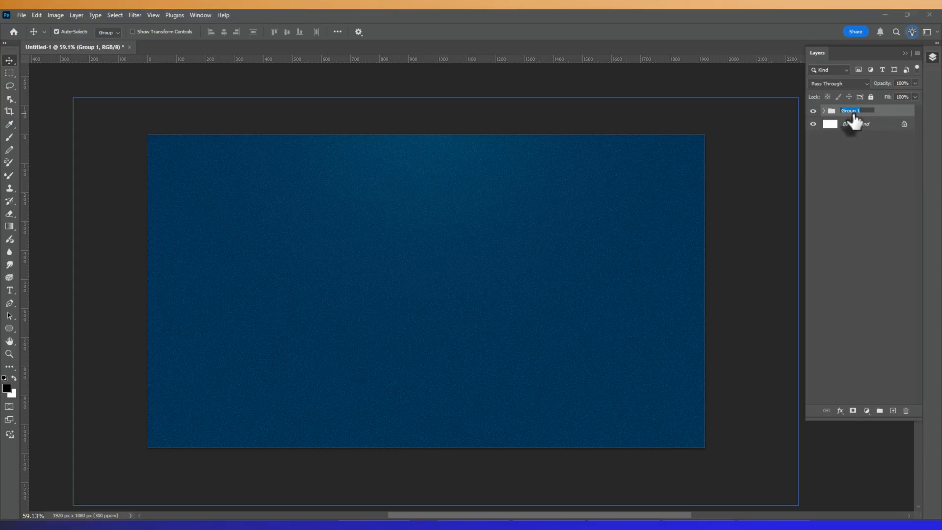
text(Background)
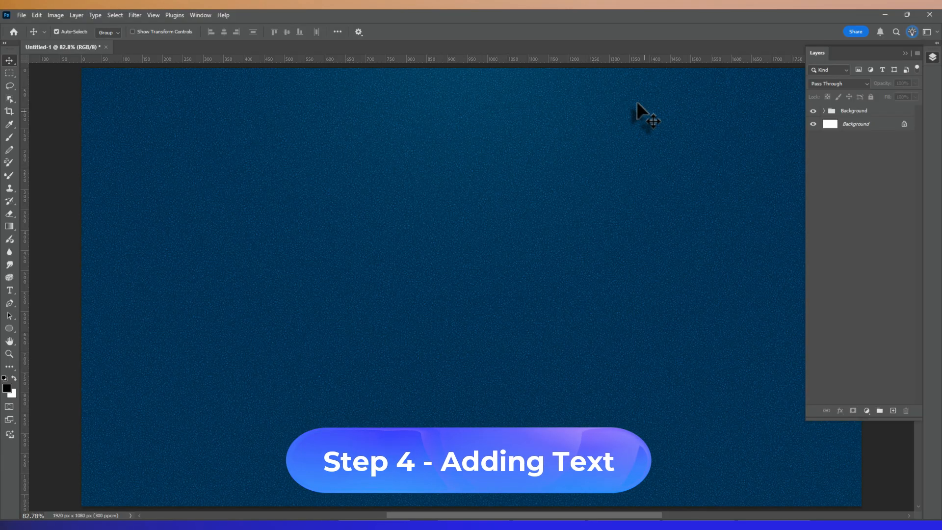
Step: Add a new empty layer above the Background group
click(638, 114)
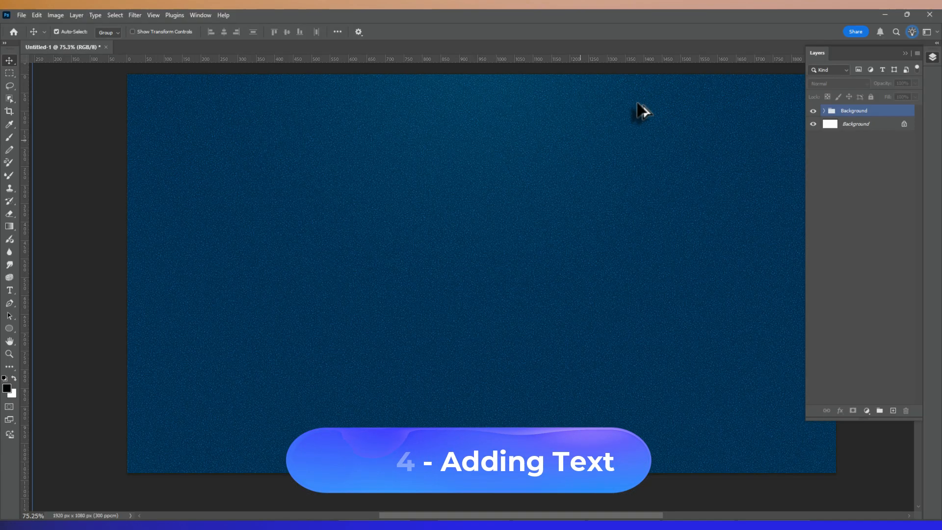
click(894, 411)
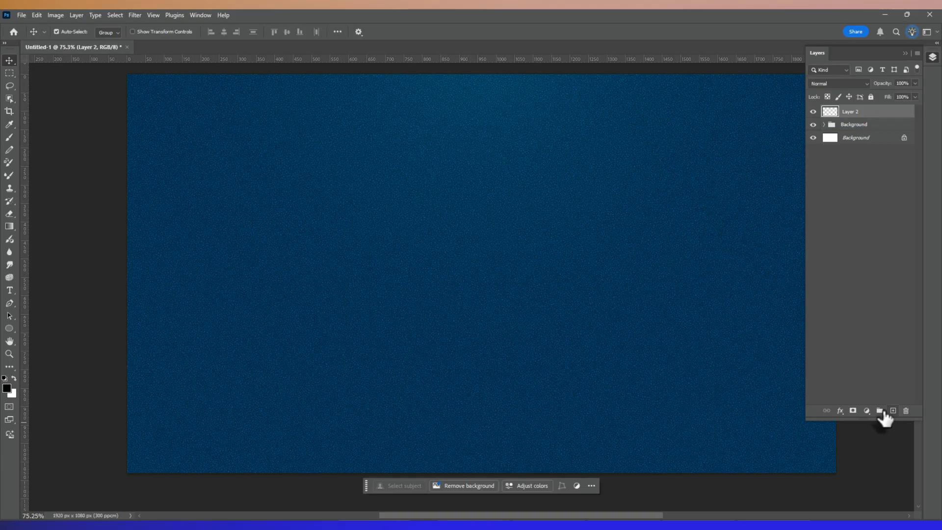
Step: Set up horizontal type in the Argentum Sans font with the Condensed ExtraBold style
click(10, 291)
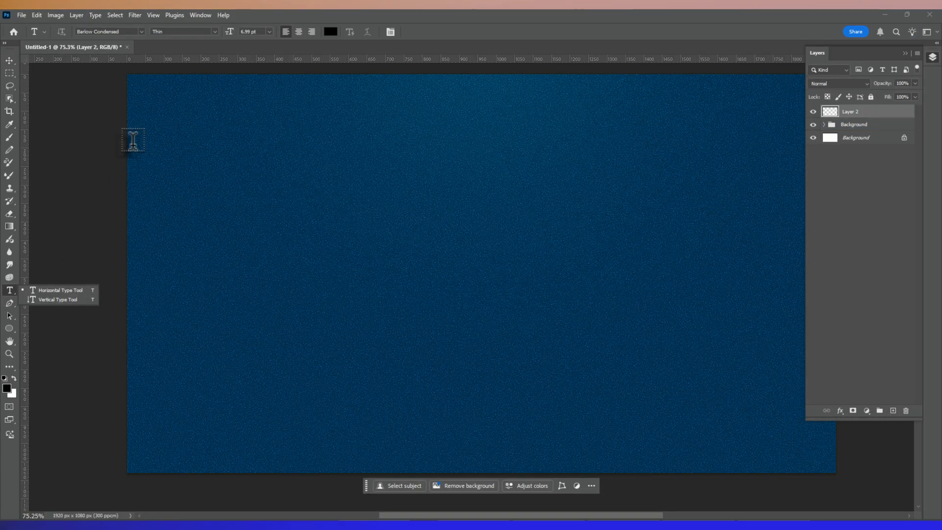
click(141, 32)
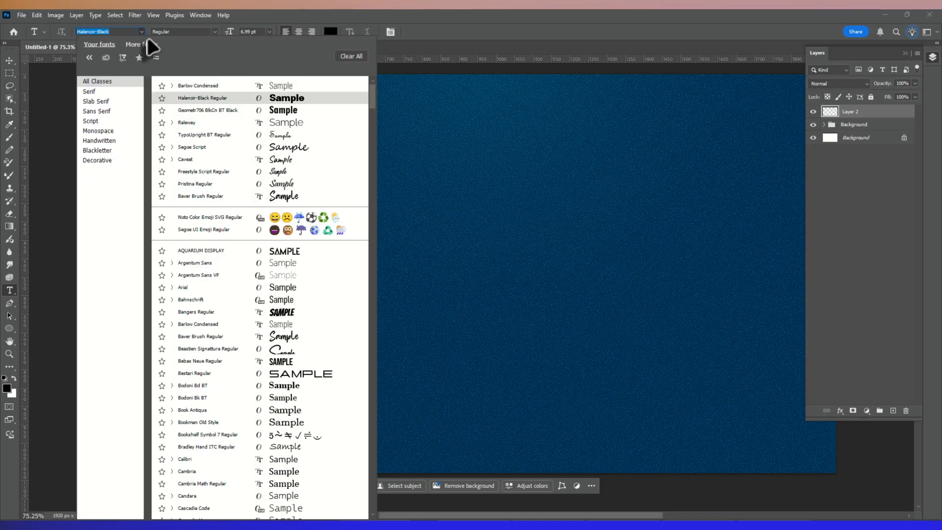
key(Up)
key(Down)
key(Down)
key(Down)
key(Down)
key(Down)
key(Down)
key(Down)
key(Down)
key(Down)
key(Down)
key(Down)
key(Down)
key(Down)
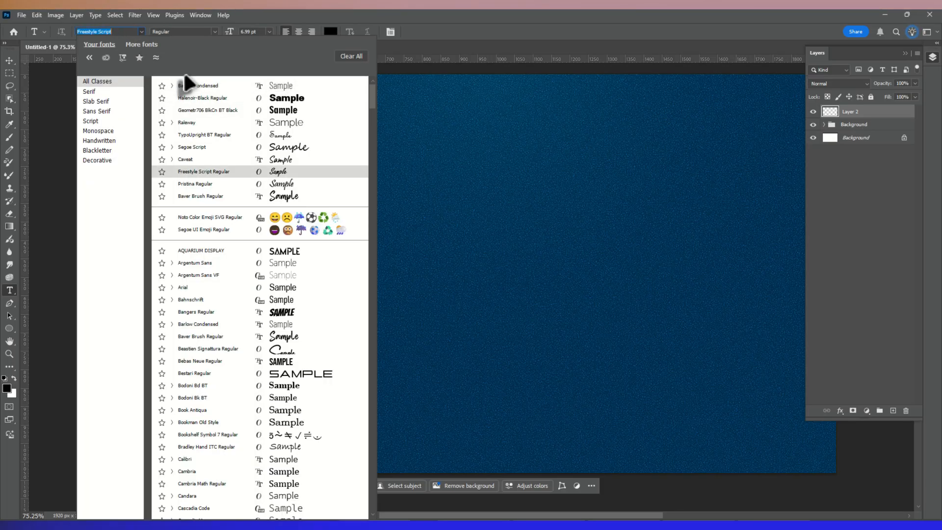
click(172, 263)
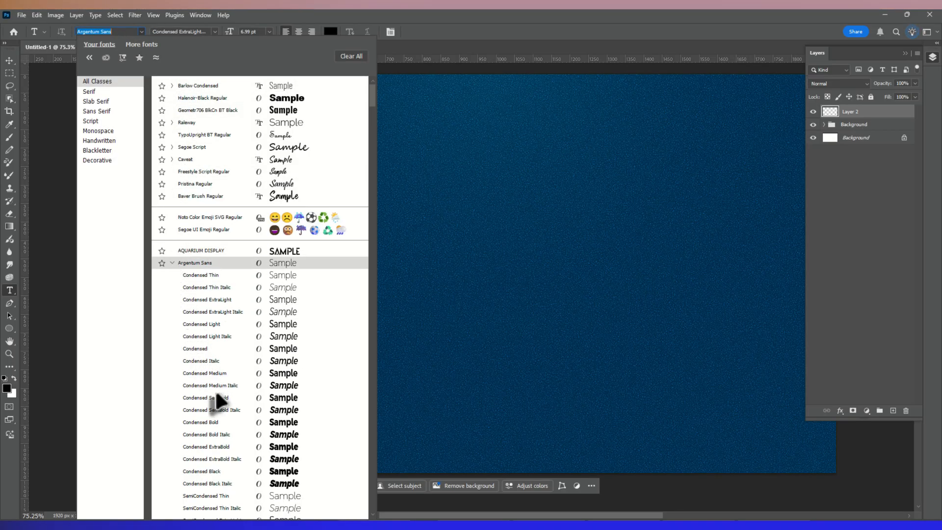
click(236, 448)
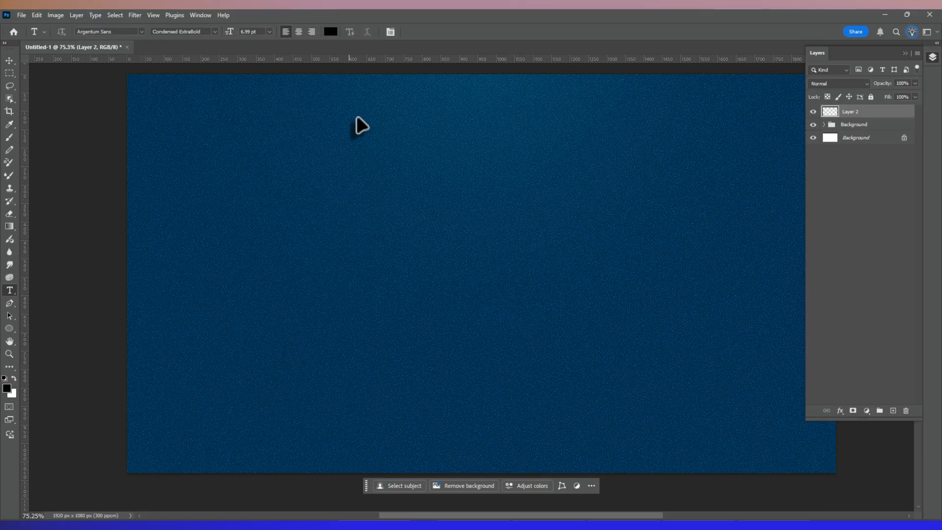
Step: Set the text colour to white (ffffff) and the text alignment to centred
click(331, 31)
text(ffffff)
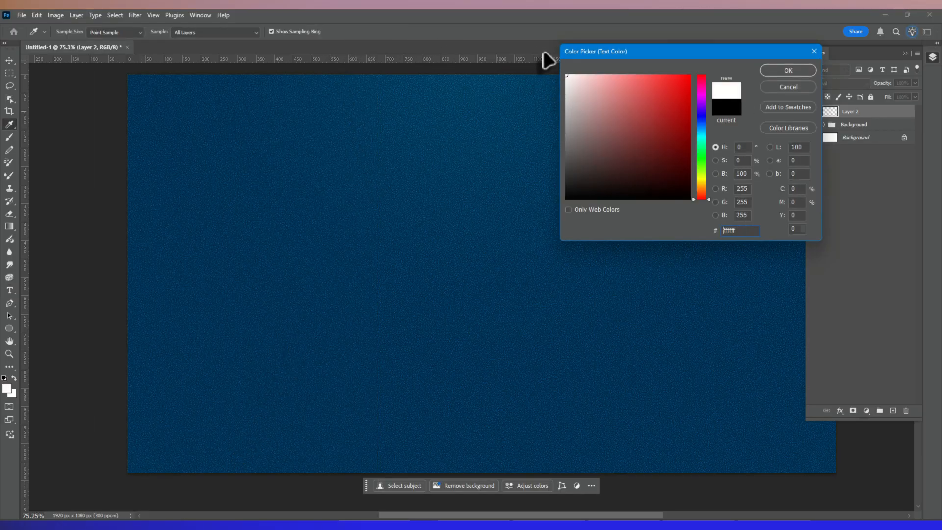
key(Return)
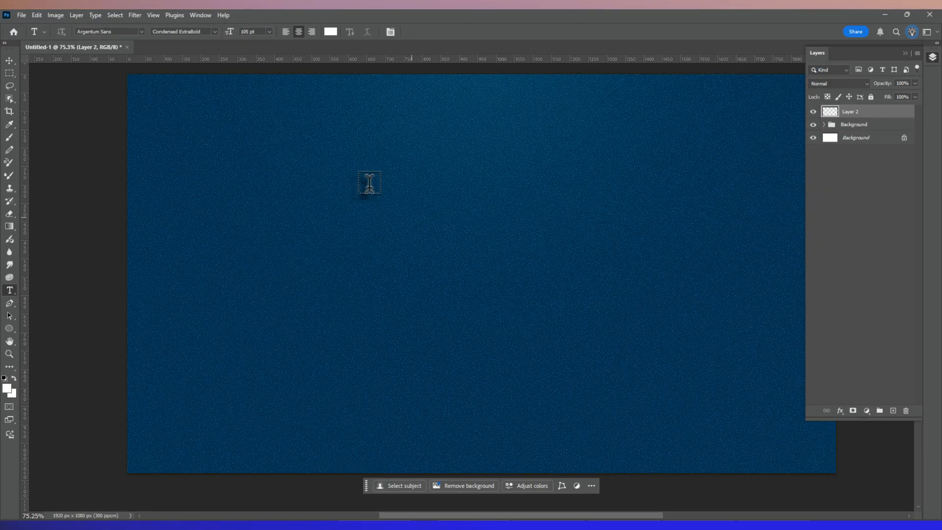
Step: Add the text SWASTIK on the canvas at a font size of 40 pt, replacing the placeholder text
click(410, 233)
scroll(410, 233, down, 3)
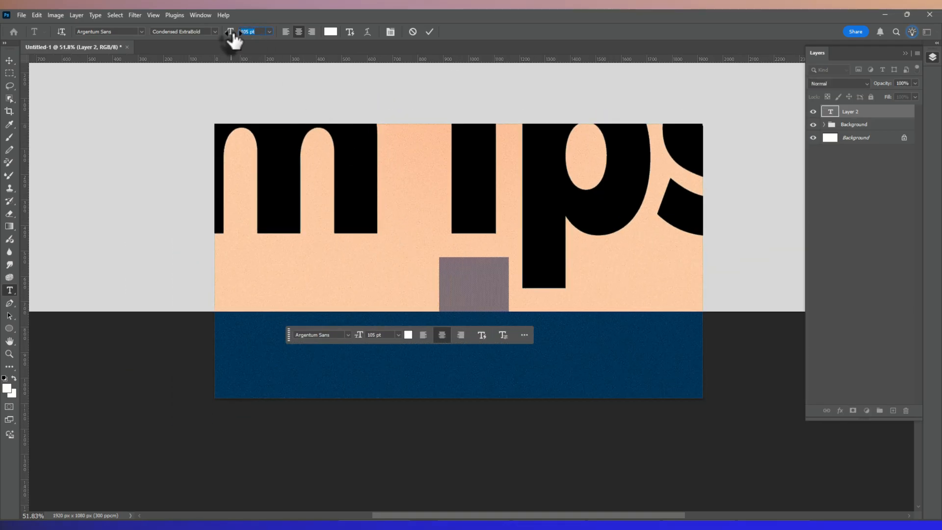
key(Return)
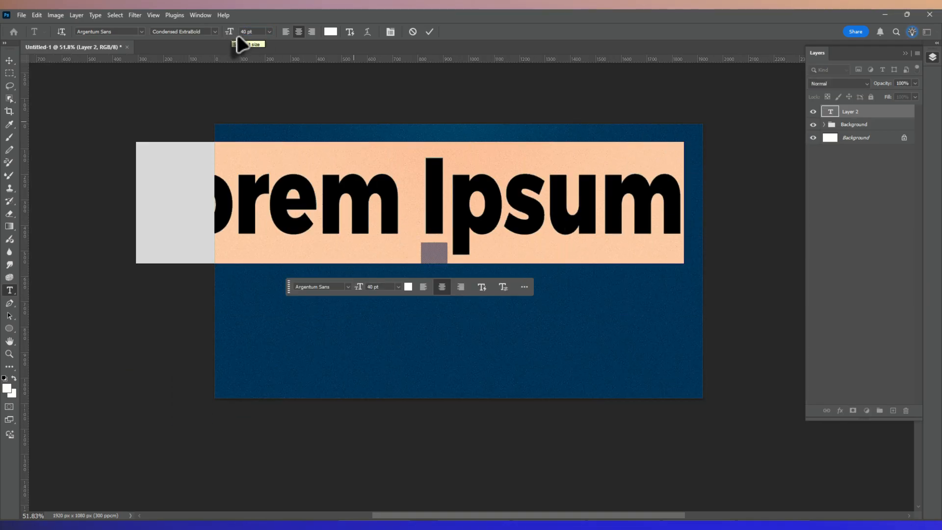
click(425, 199)
key(ctrl+a)
text(SWAST)
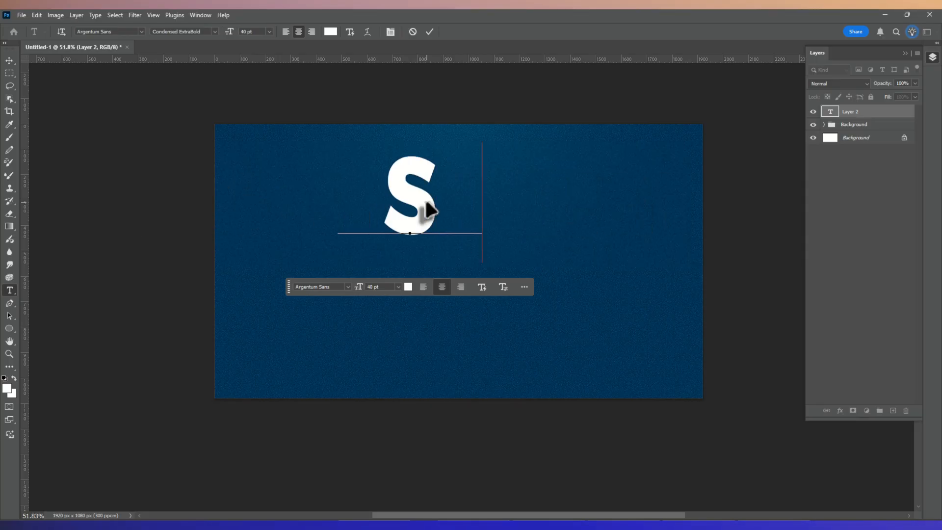
text(K)
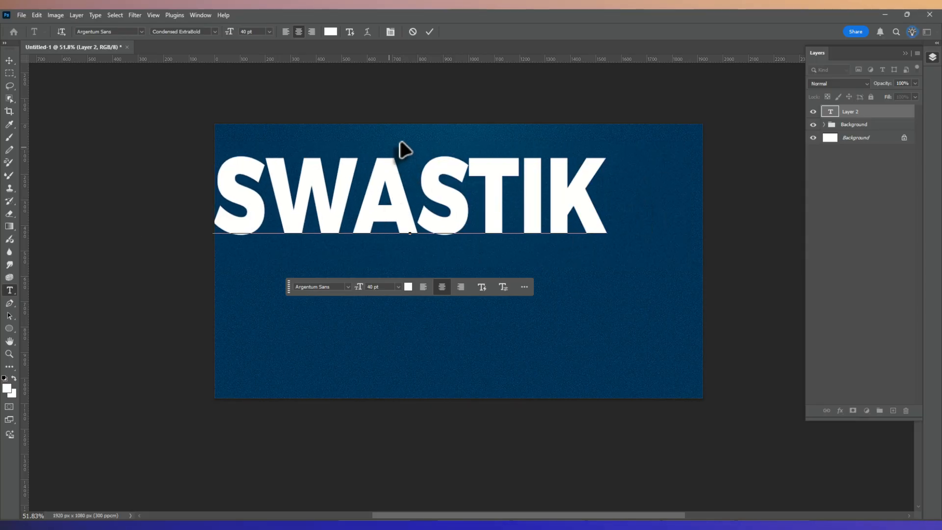
Step: Commit the text and move SWASTIK to the middle of the canvas, clearing the floating options bar away from it
click(10, 60)
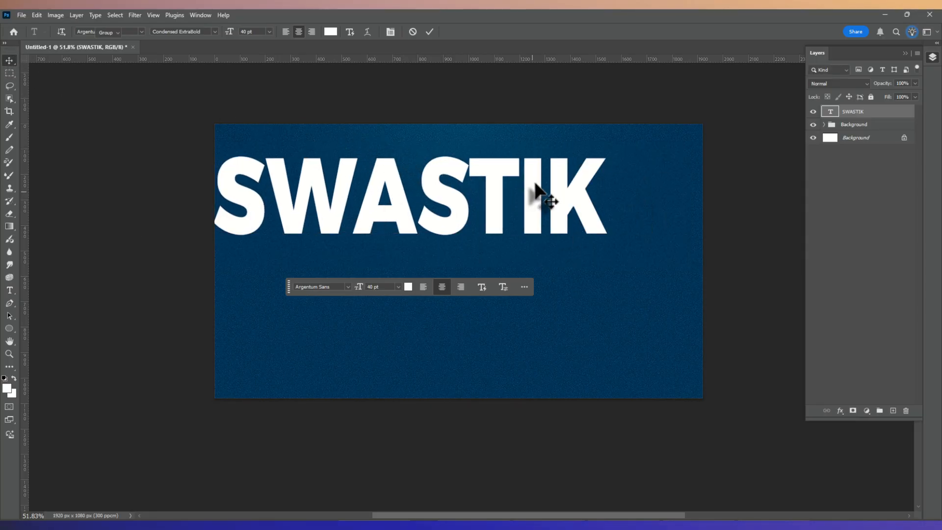
drag(536, 191, 581, 260)
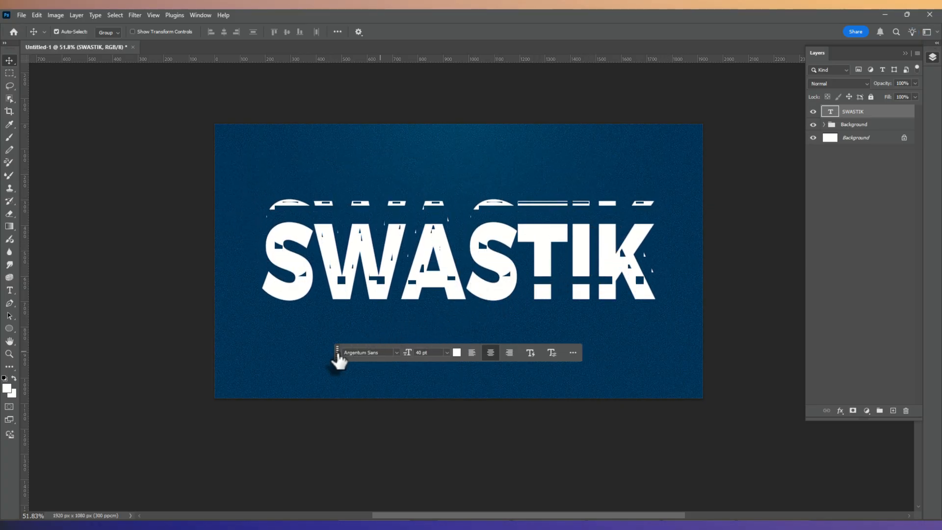
drag(337, 353, 328, 429)
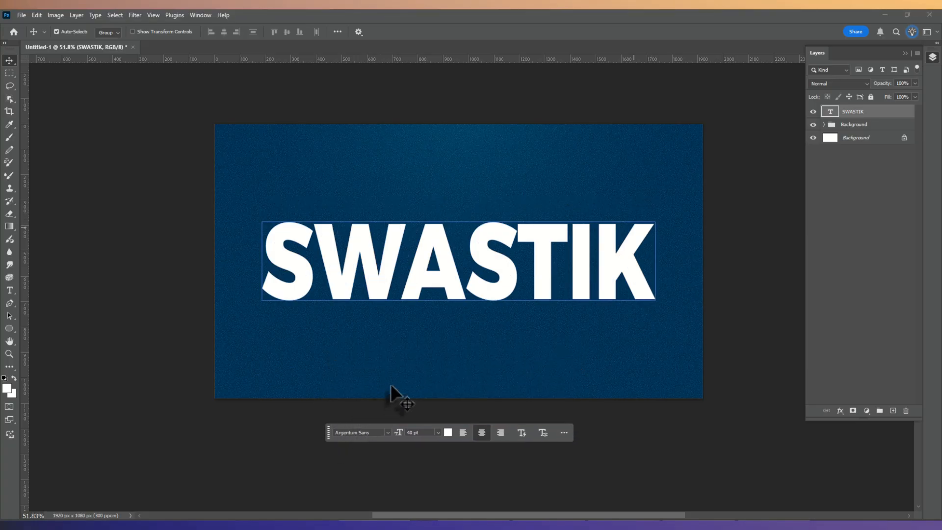
Step: Load the Color Fill 1 area as a selection, centre the SWASTIK layer in it horizontally and vertically, and deselect
scroll(564, 269, up, 3)
click(837, 147)
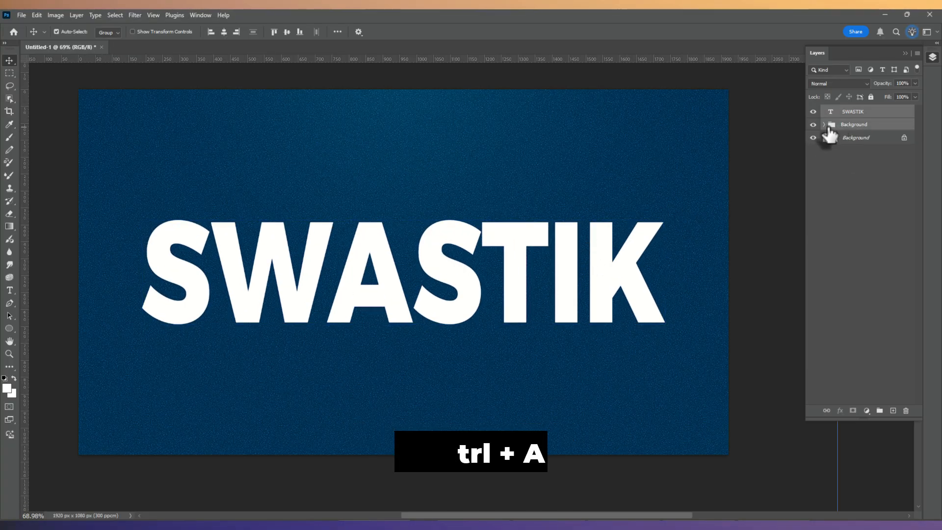
click(825, 125)
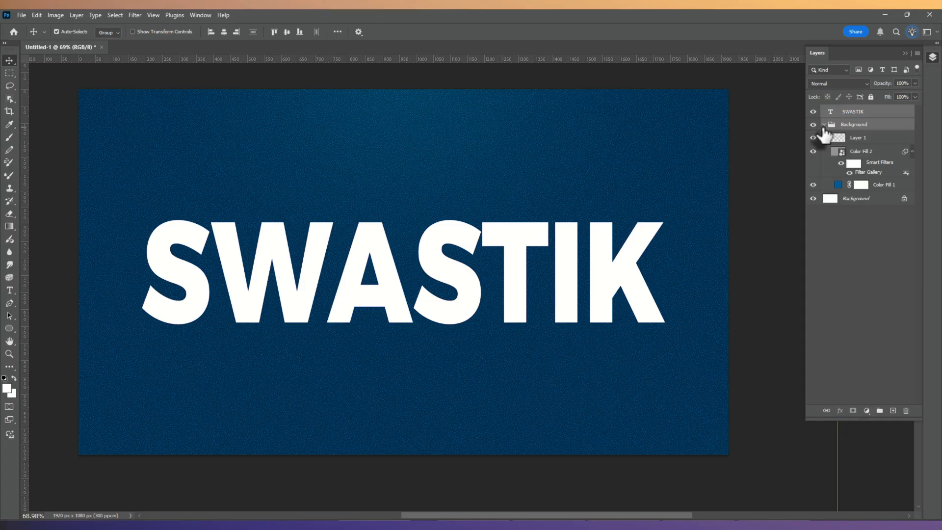
ctrl+click(839, 186)
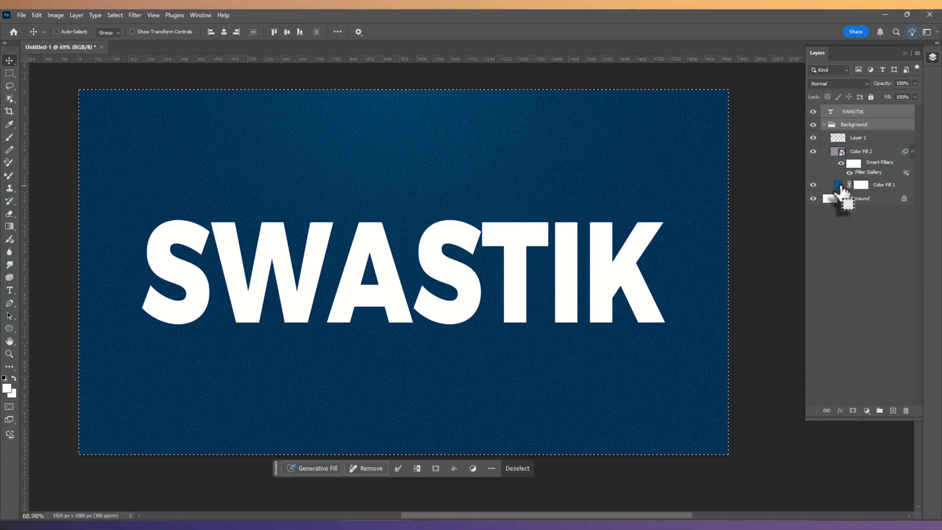
click(825, 124)
click(855, 112)
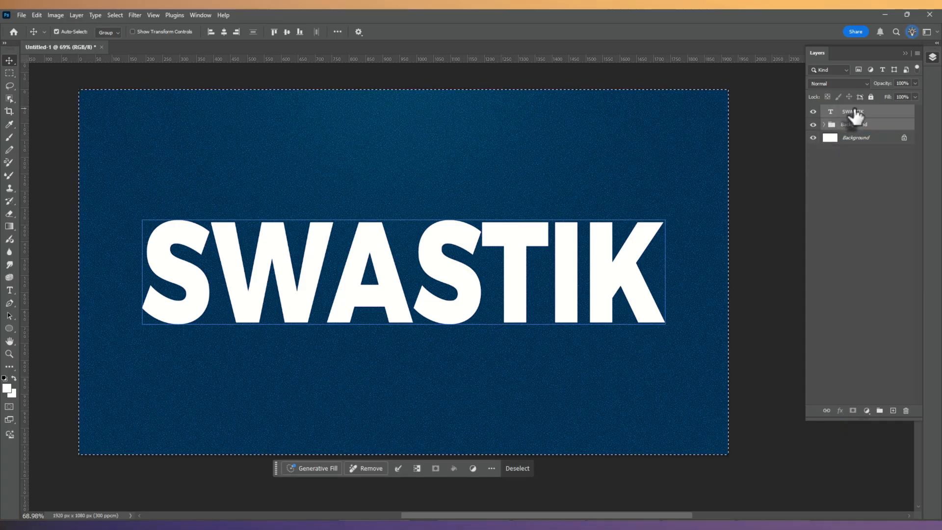
click(855, 111)
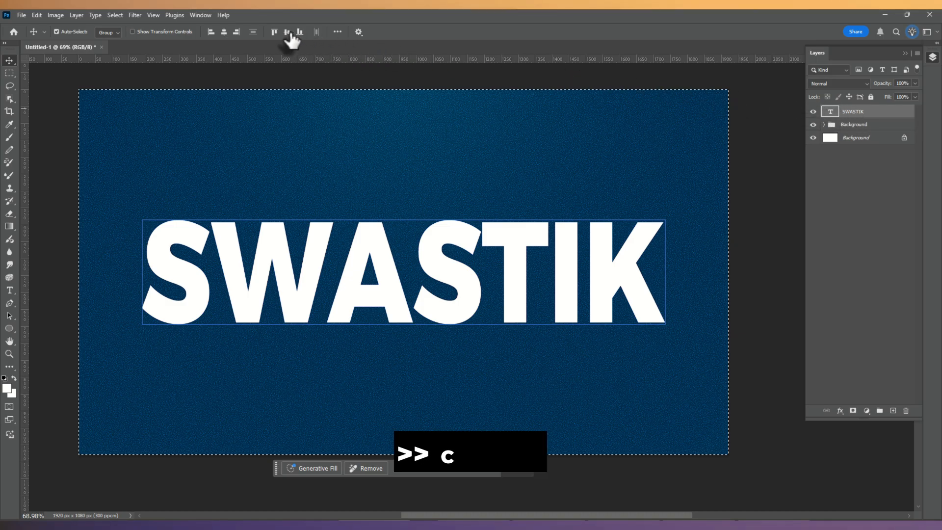
key(ctrl+d)
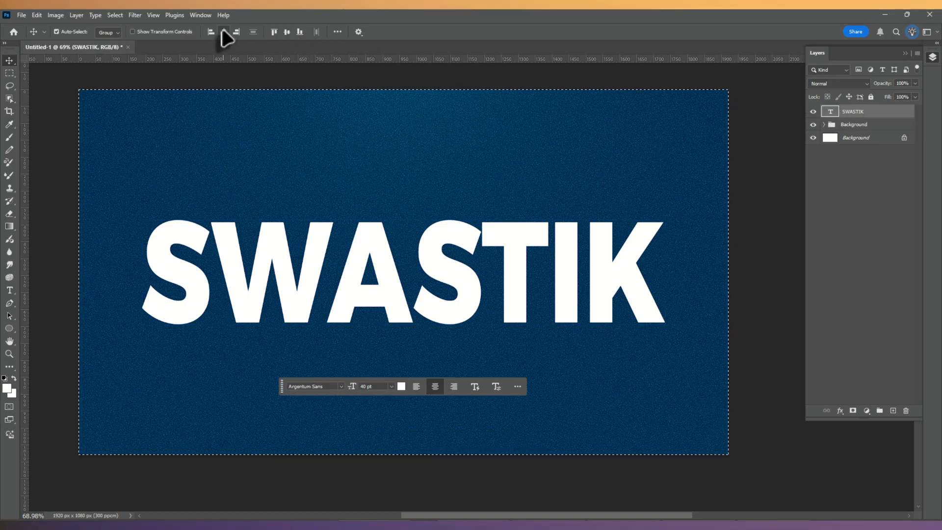
key(ctrl+d)
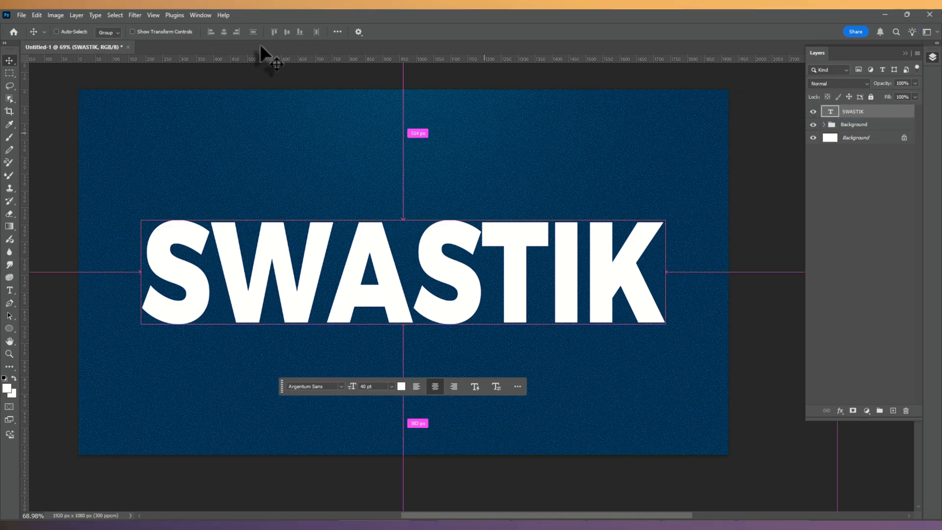
Step: Set the tracking of the SWASTIK text to 120
click(769, 237)
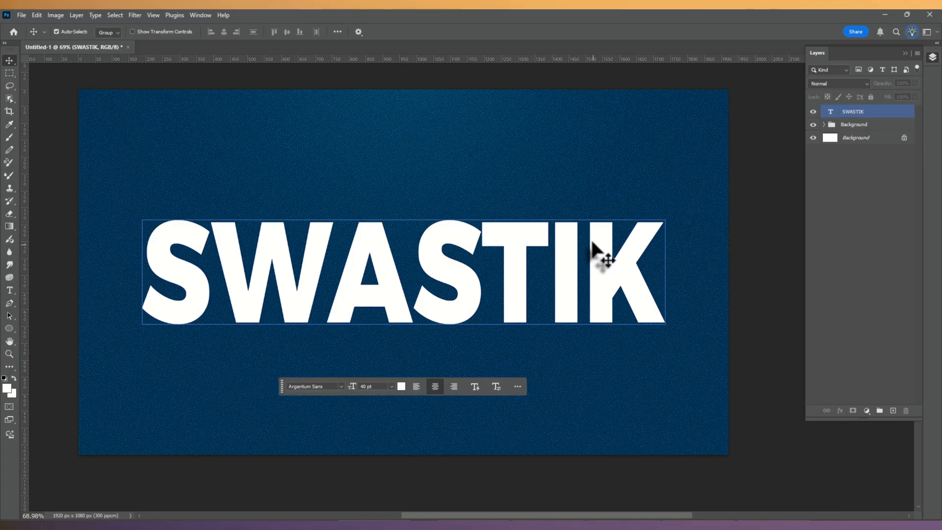
click(512, 386)
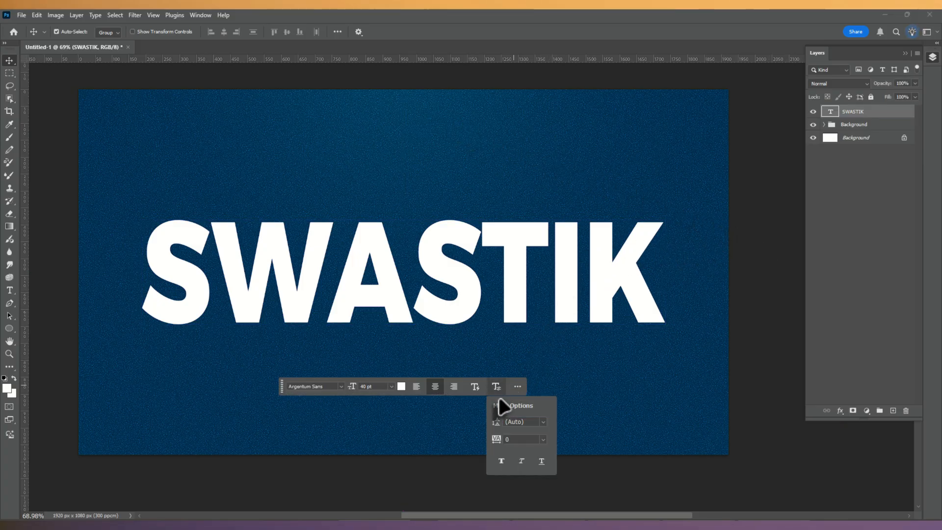
drag(513, 439, 500, 439)
text(120)
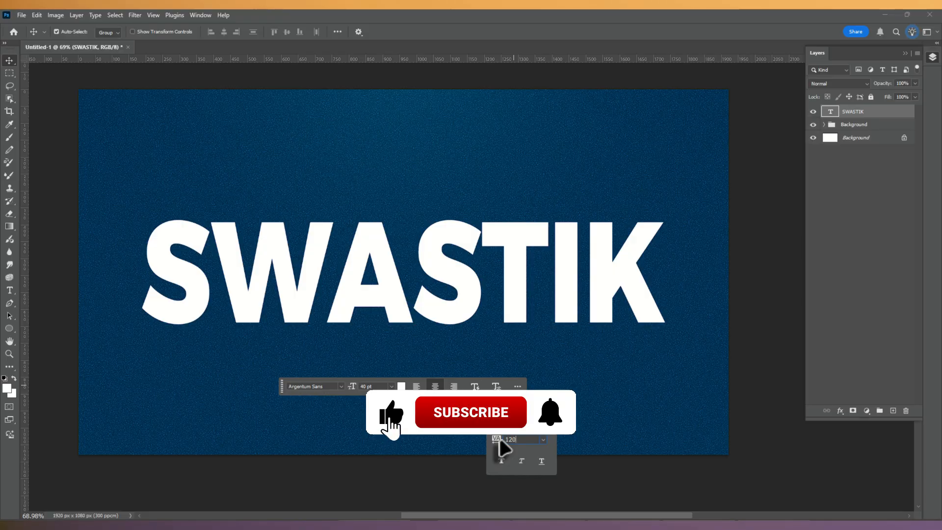
key(Return)
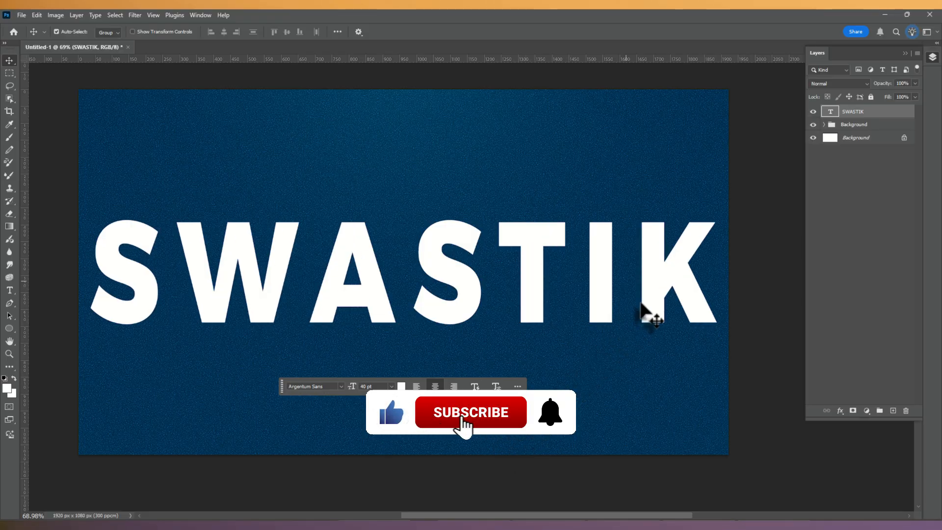
Step: Scale the SWASTIK text down about its centre to a font size of about 33.57 pt
drag(681, 263, 682, 263)
key(ctrl+t)
drag(711, 358, 666, 351)
key(Return)
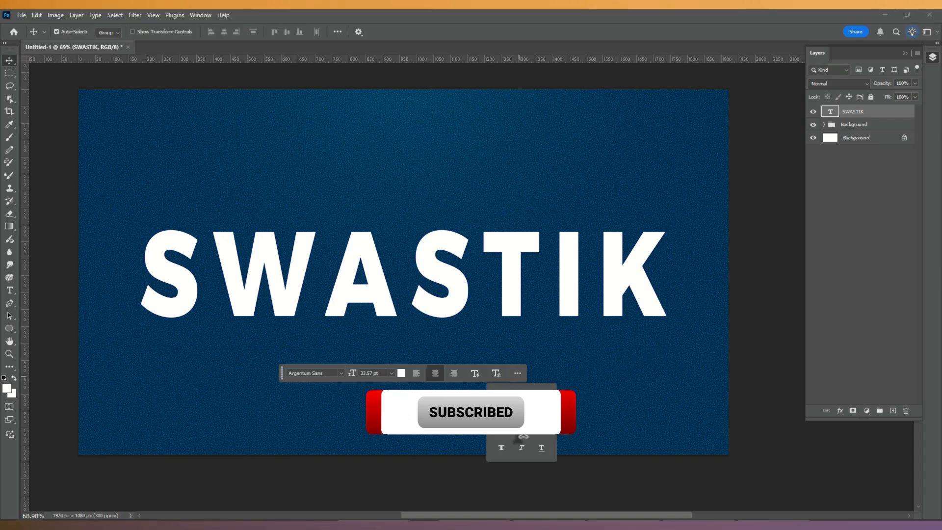
Step: Increase the letter tracking of the SWASTIK text further in four larger increments
key(shift+Up)
key(shift+Up)
key(shift+Up)
key(shift+Up)
key(Return)
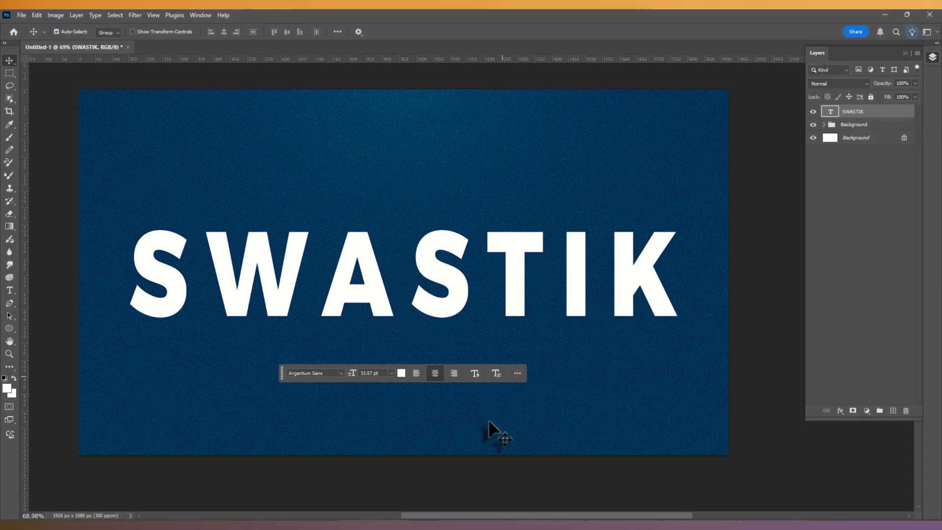
Step: Nudge the SWASTIK text slightly up and scale it to 97.59% about its centre
drag(589, 285, 584, 279)
key(ctrl+t)
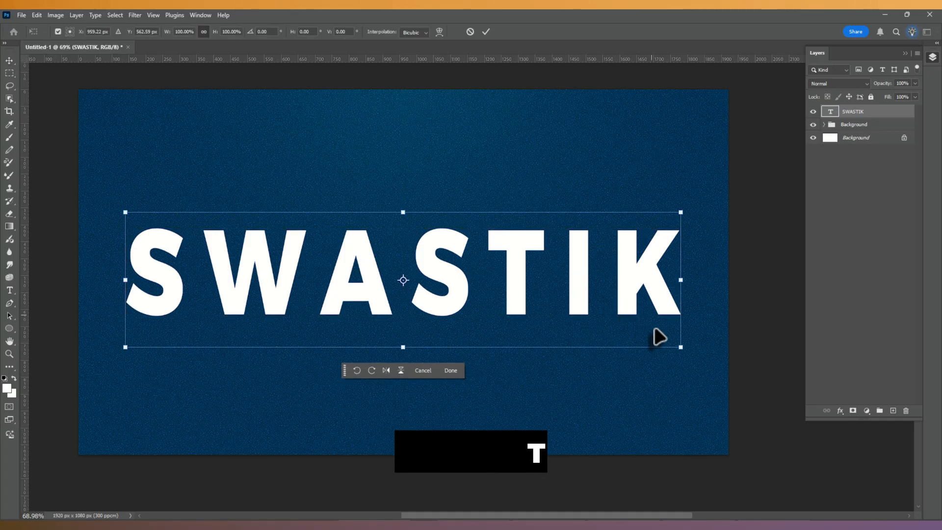
drag(682, 350, 674, 350)
key(Return)
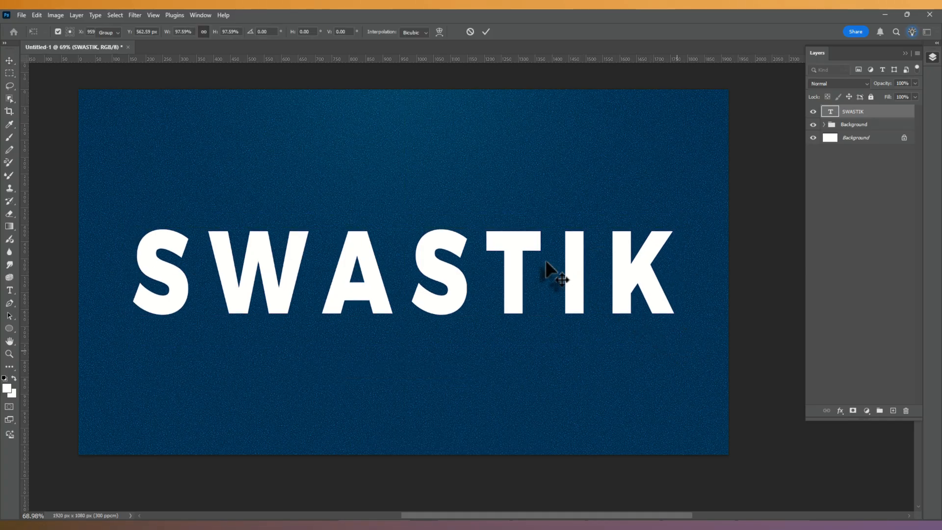
Step: Warp the SWASTIK text with the Arc style at a 10% bend and apply the transform
key(ctrl+t)
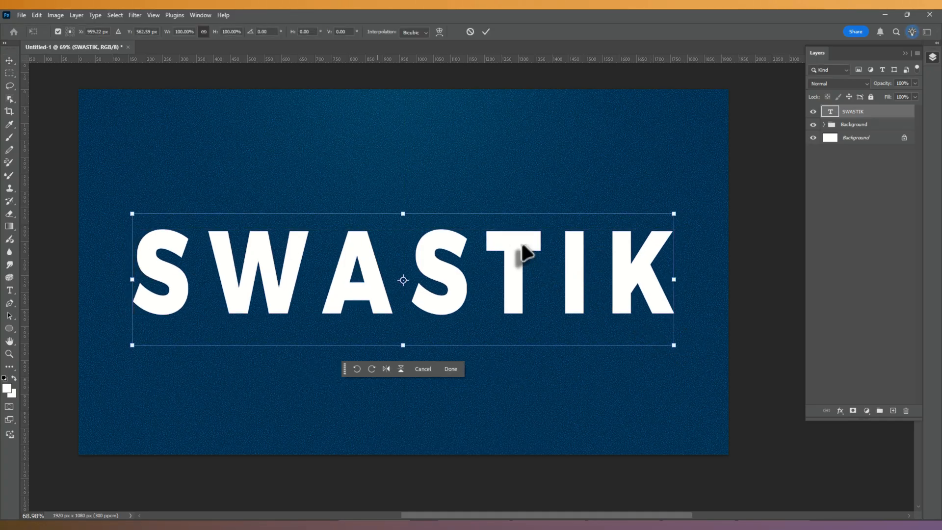
click(439, 32)
click(251, 31)
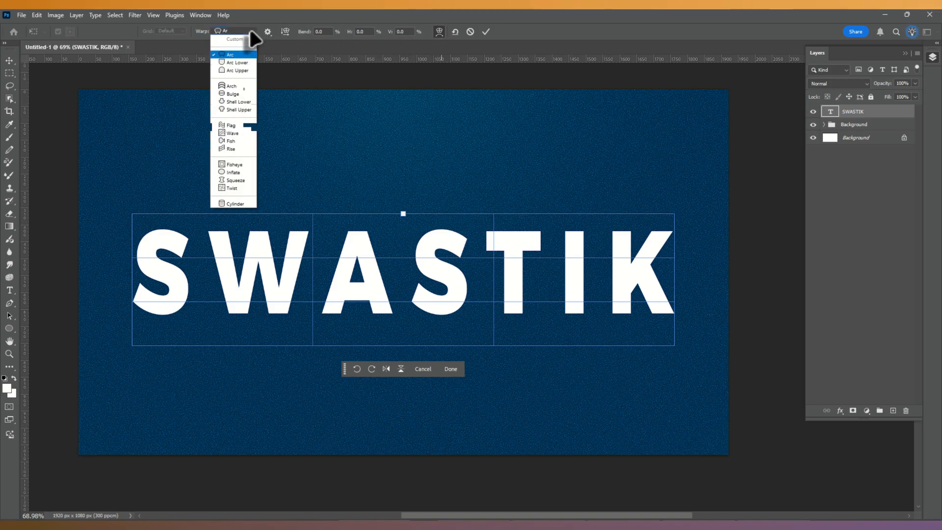
click(241, 54)
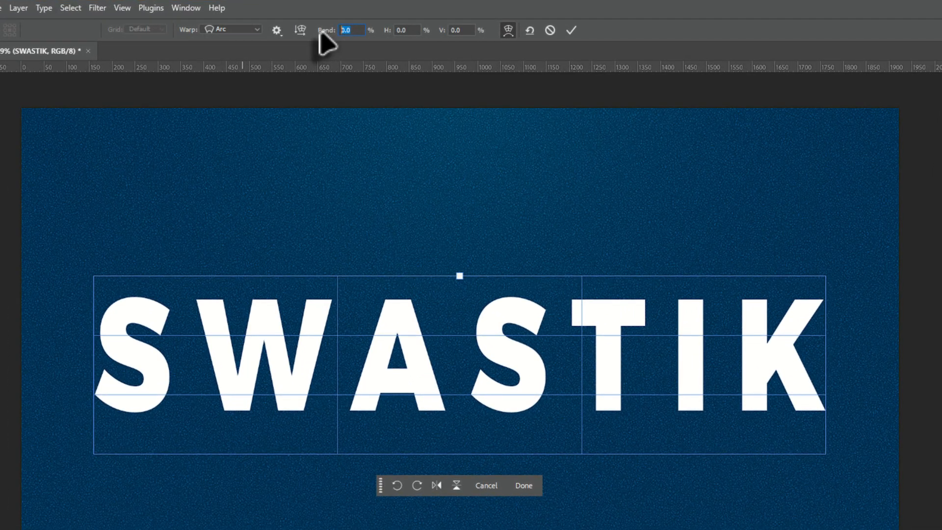
text(10)
key(Return)
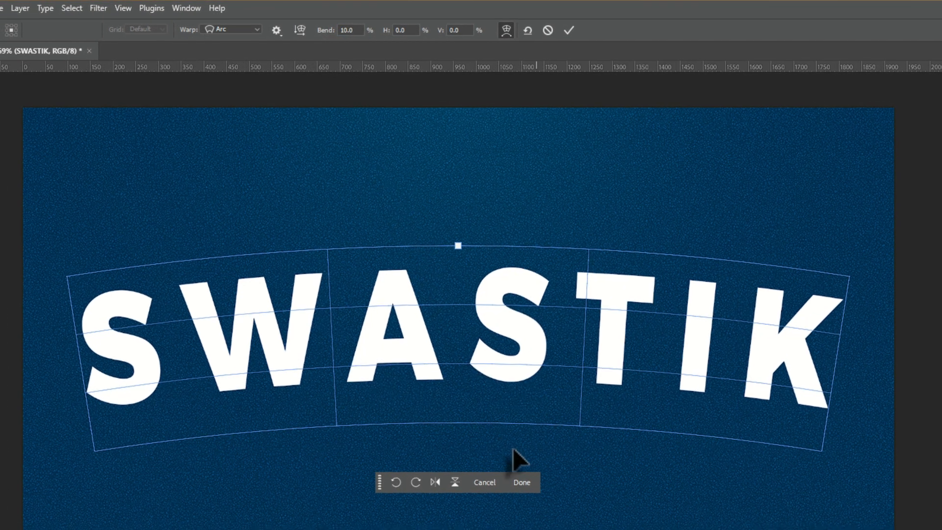
click(523, 485)
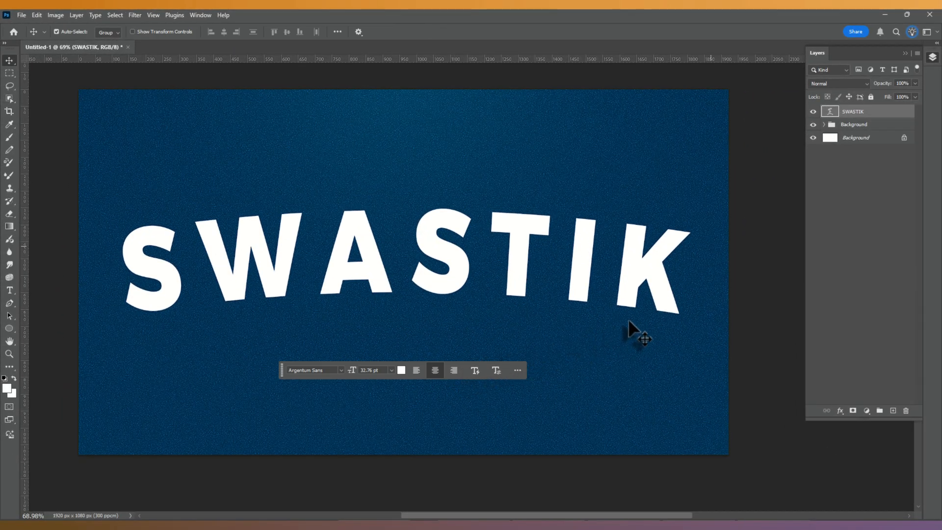
click(744, 288)
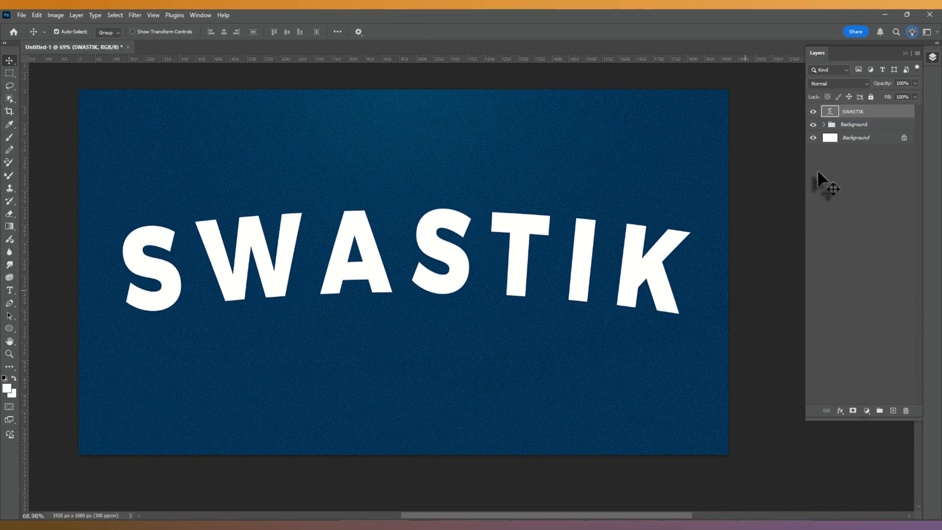
Step: Convert the SWASTIK text layer to a Smart Object and open its layer style Blending Options
right_click(864, 119)
click(877, 299)
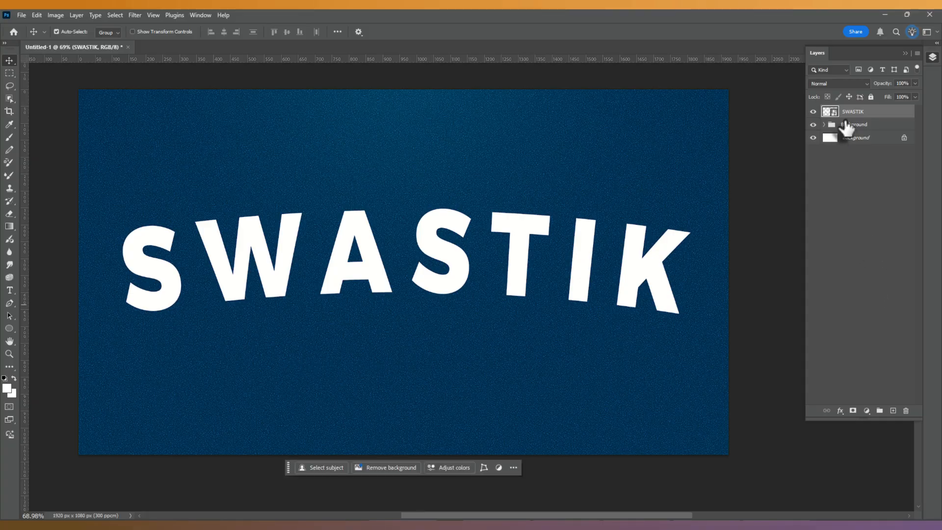
click(840, 411)
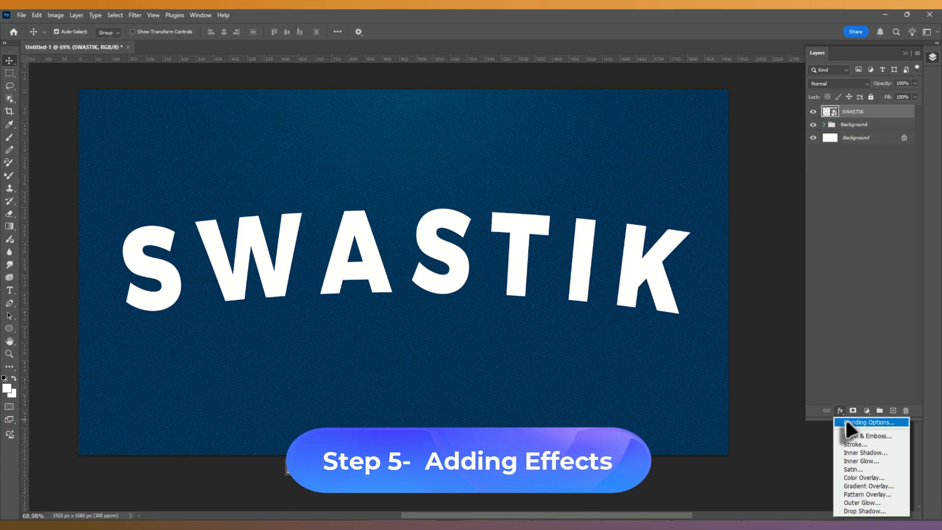
click(846, 421)
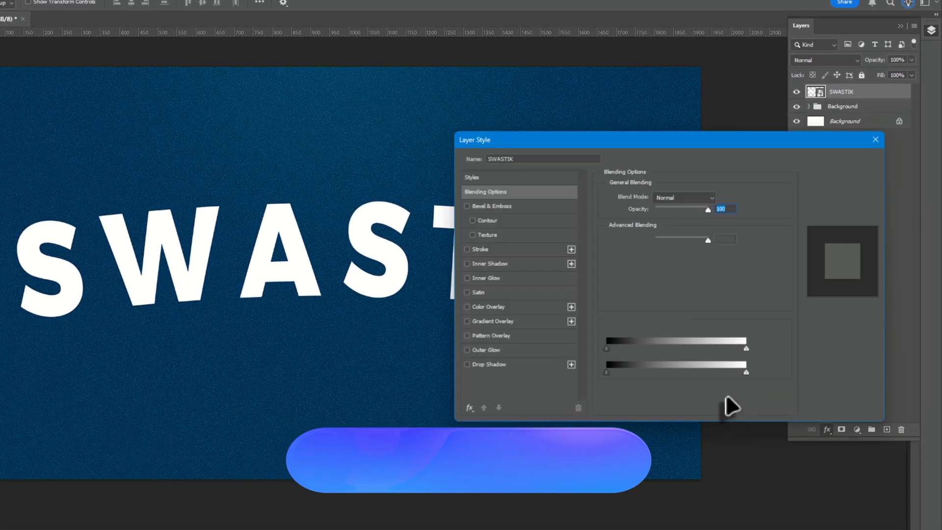
Step: Add a Color Overlay effect to the SWASTIK layer using the colour #e0e5ff
click(467, 307)
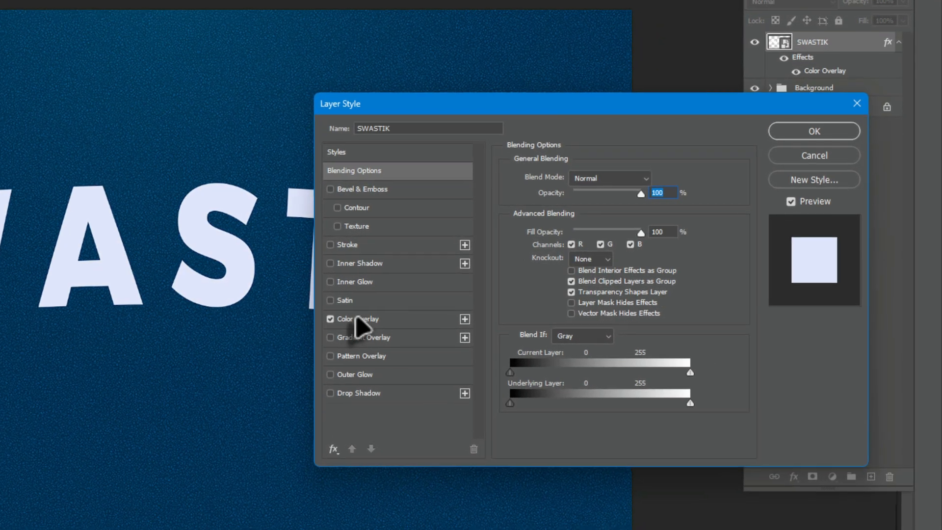
click(356, 317)
click(657, 177)
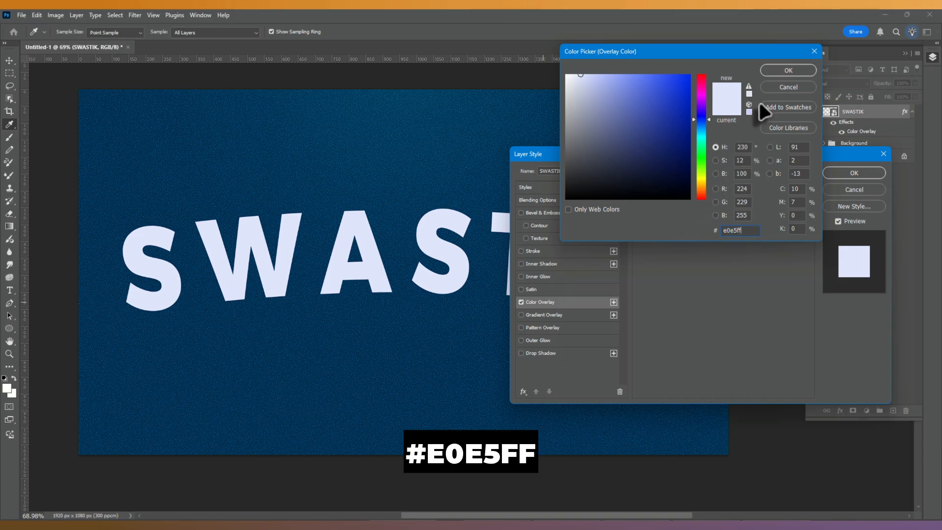
click(785, 72)
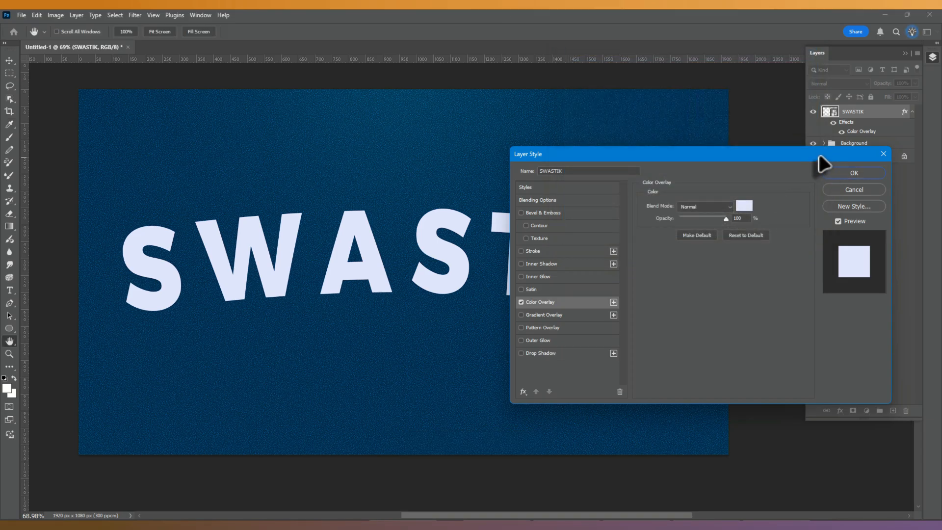
Step: Add a 20 px Stroke to the SWASTIK layer with its position set to Outside
mouse_move(821, 155)
mouse_down()
mouse_move(820, 74)
mouse_move(841, 72)
mouse_up()
click(553, 169)
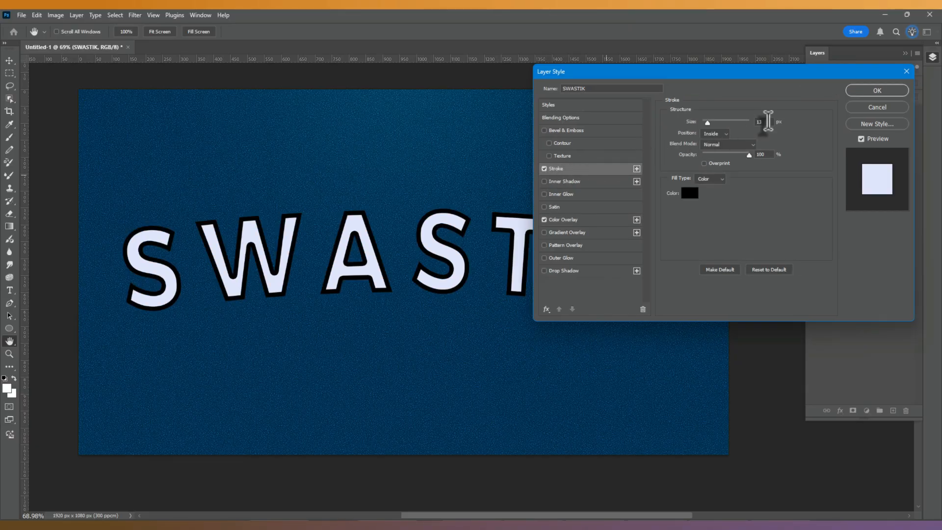
text(20)
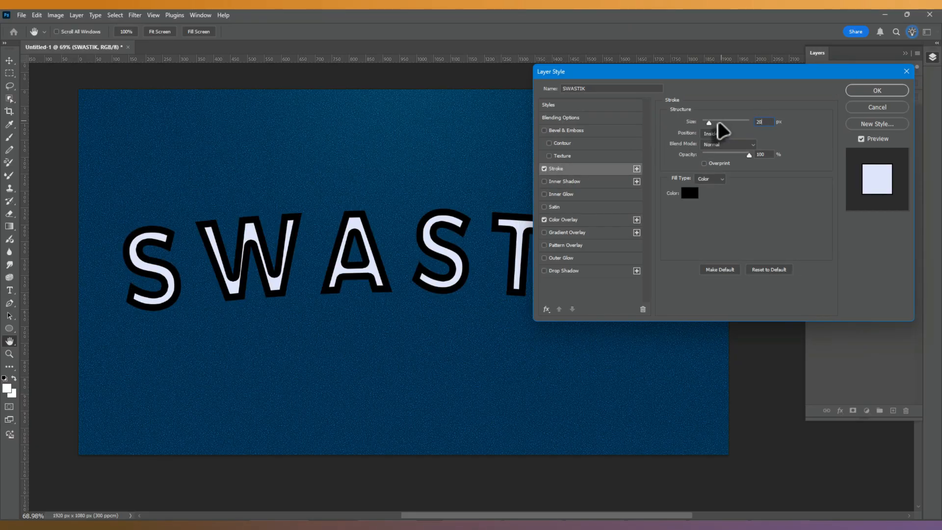
click(715, 147)
Step: Fill the stroke with a gradient based on the first Basics preset and add a middle colour stop at location 50%
click(709, 179)
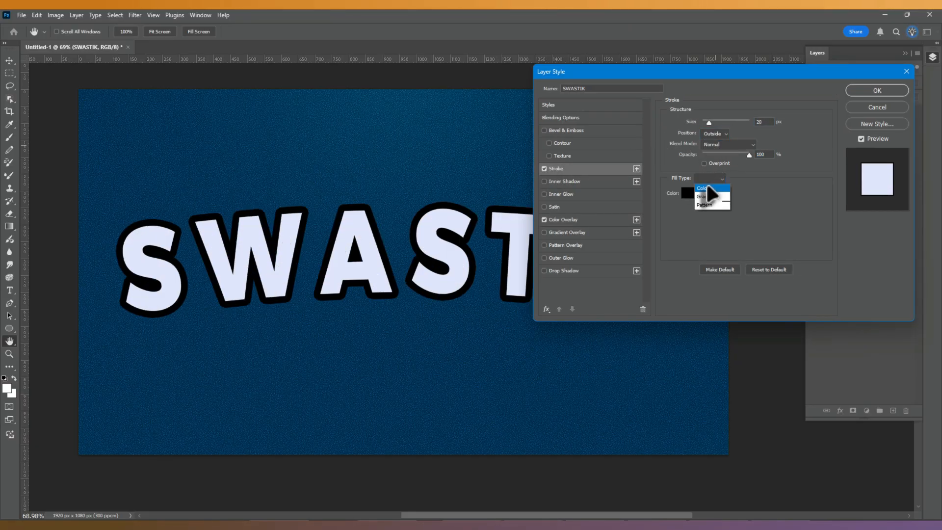
click(716, 192)
click(721, 193)
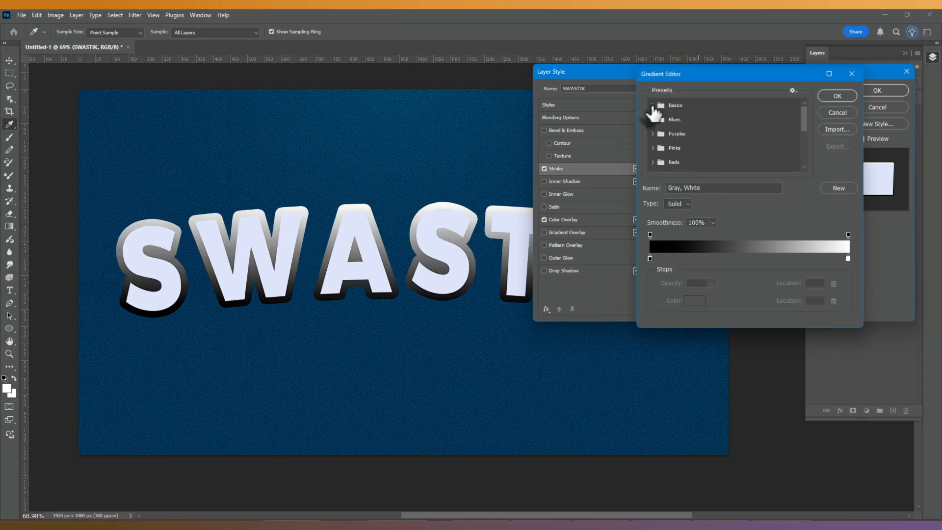
click(654, 105)
click(662, 121)
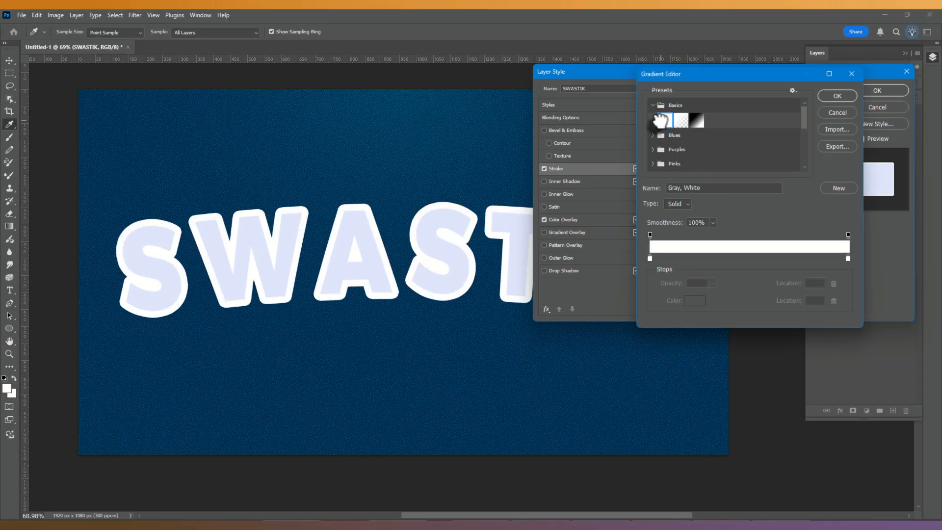
click(650, 259)
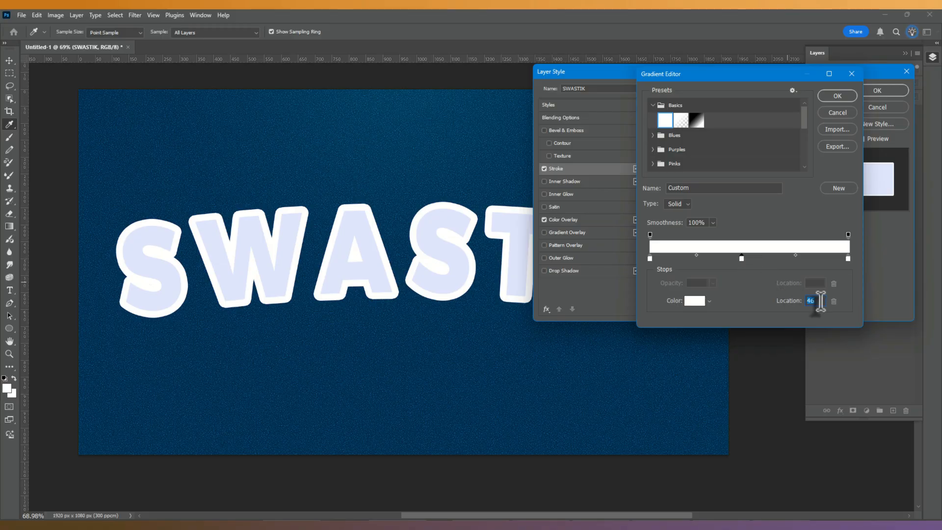
text(50)
Step: Set both end colour stops of the stroke gradient to #00aaff
double_click(649, 256)
text(00aaff)
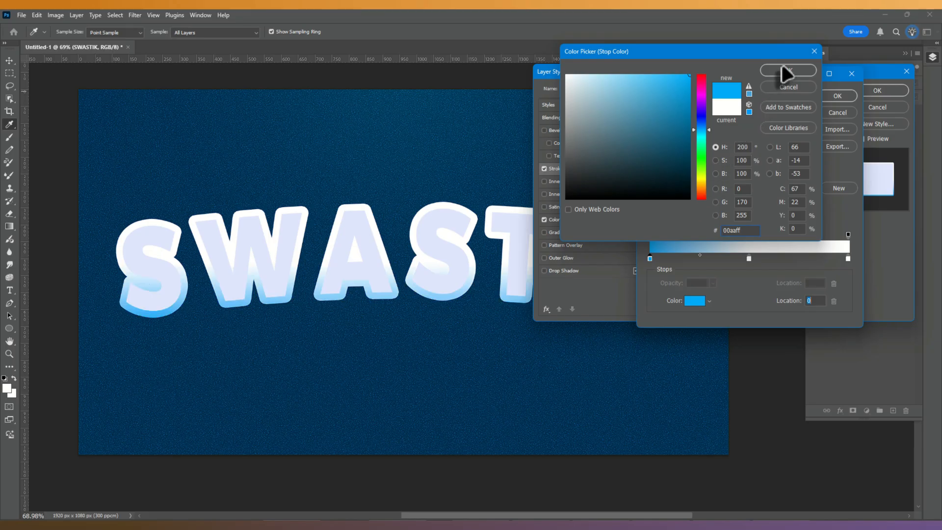
click(715, 65)
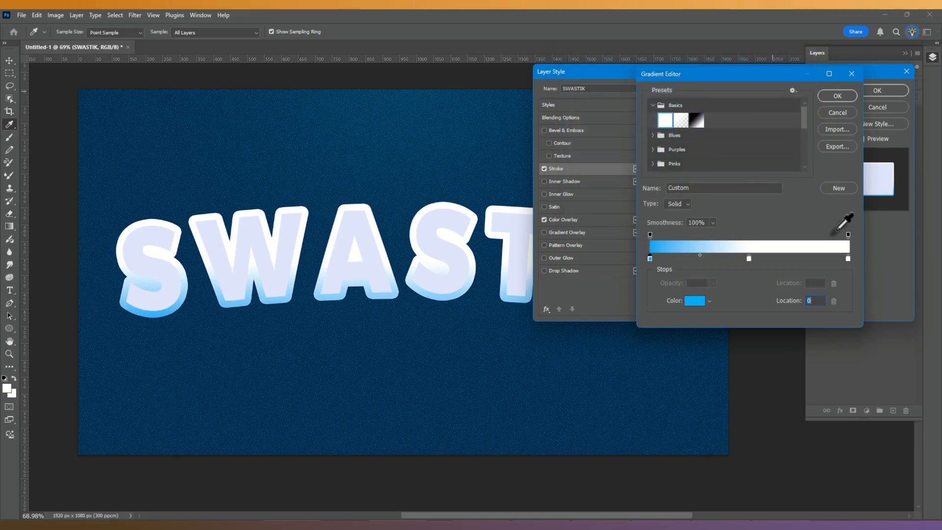
double_click(847, 258)
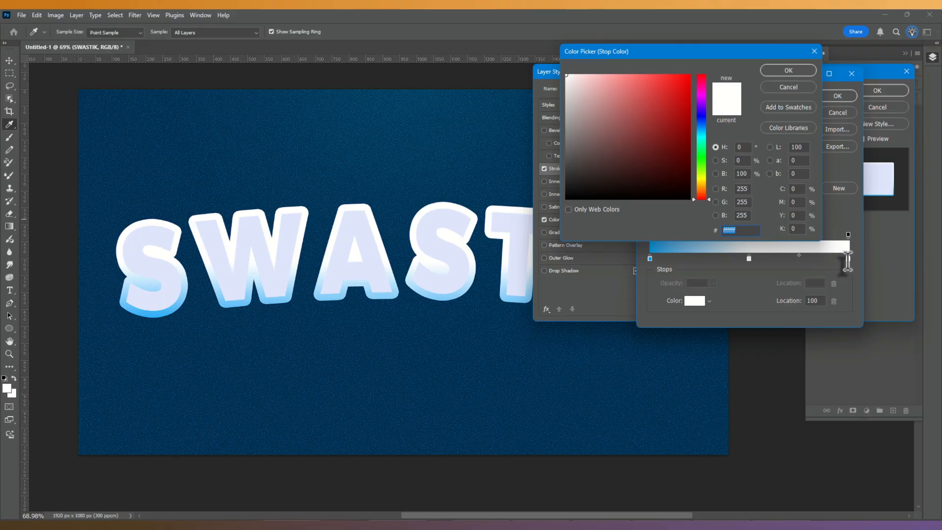
text(00aaff)
click(784, 70)
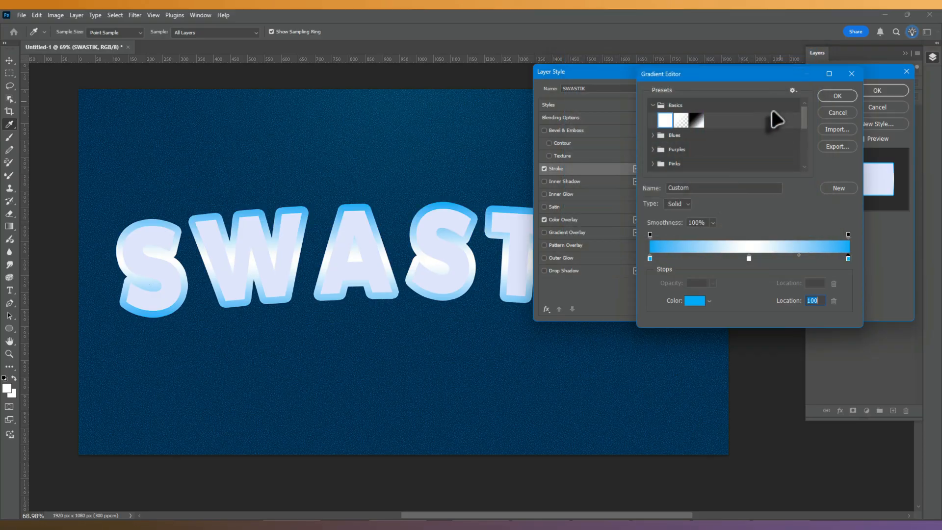
Step: Set the stroke gradient's middle colour stop to #0088cc and accept the gradient
double_click(749, 258)
text(0088cc)
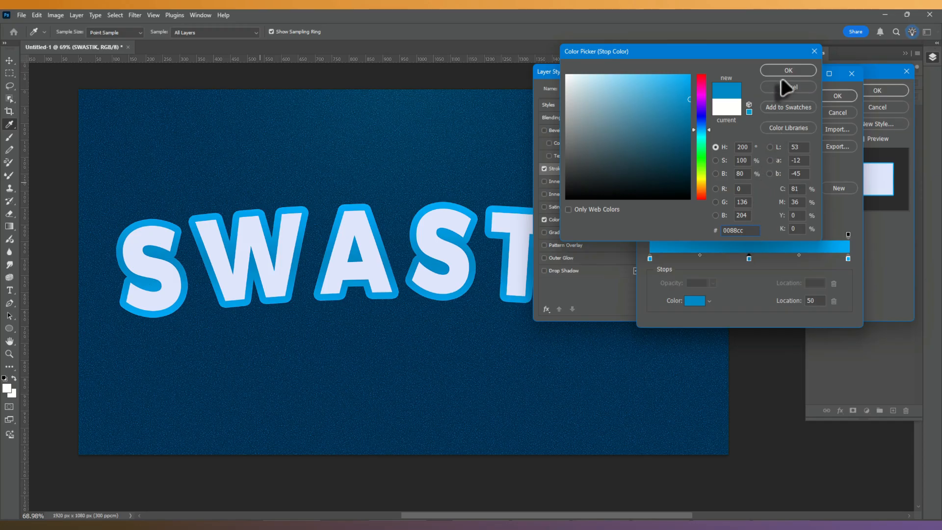
click(787, 71)
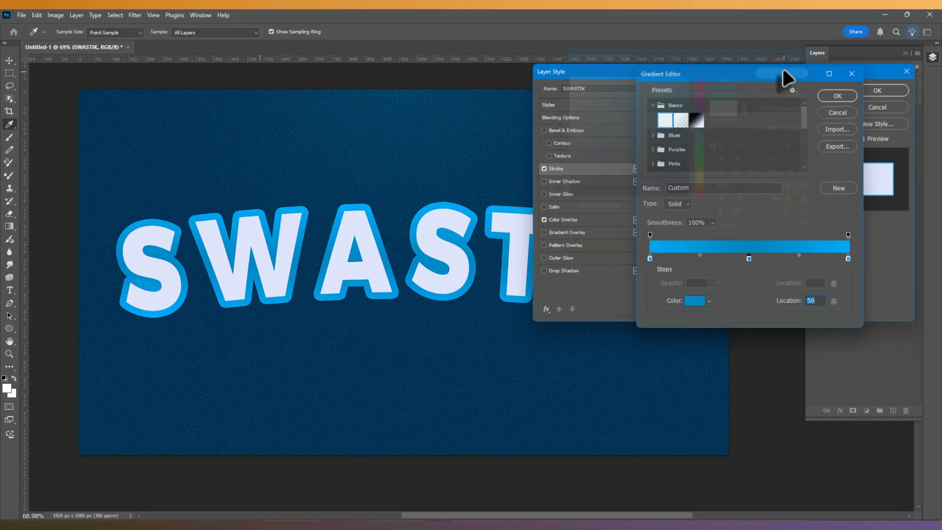
click(835, 98)
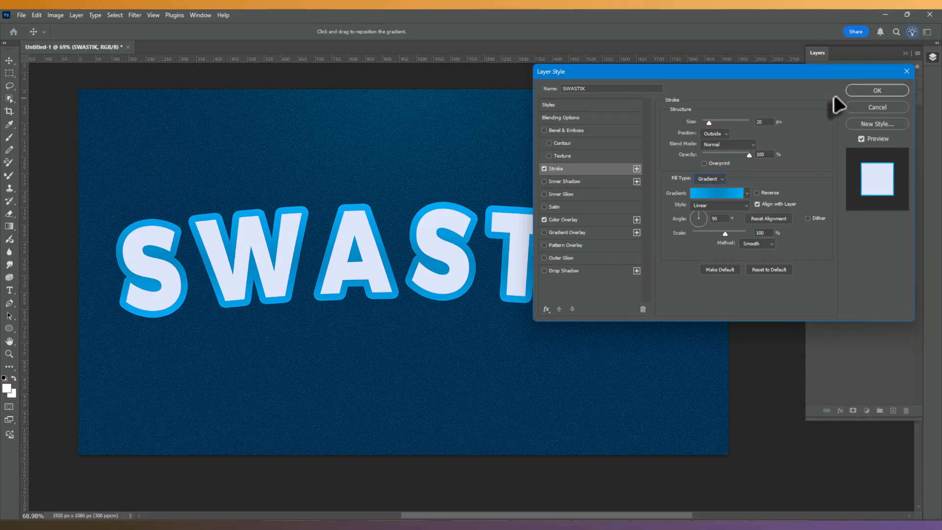
Step: Add an Inner Shadow effect to the SWASTIK layer with the shadow colour #0968b7
click(544, 181)
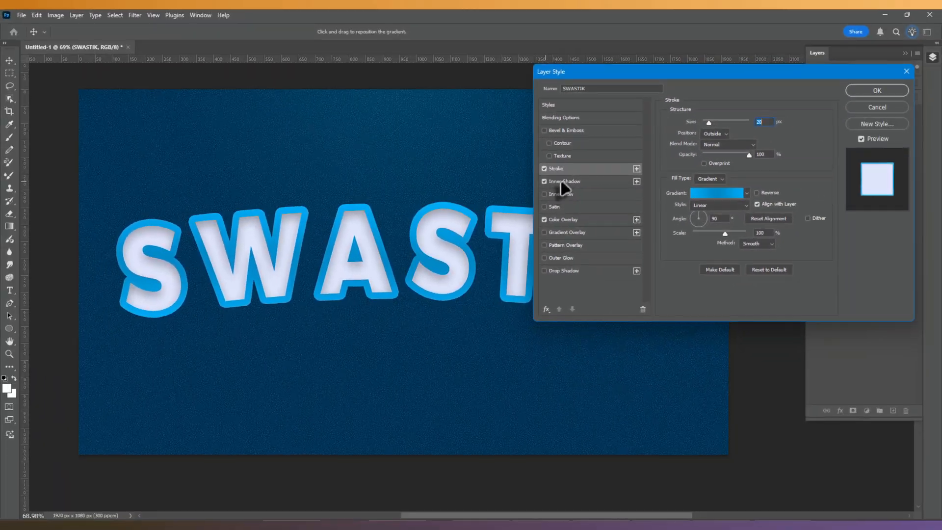
click(565, 182)
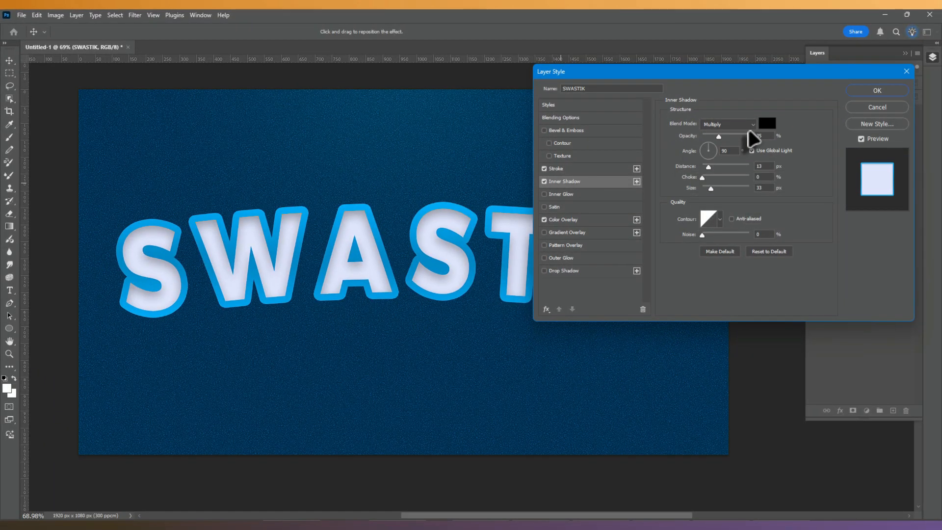
click(769, 123)
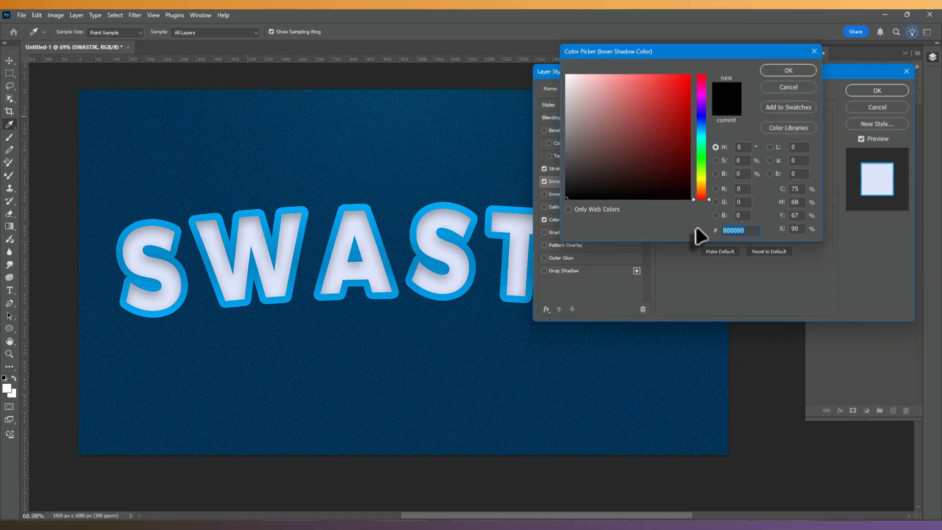
text(0968b9)
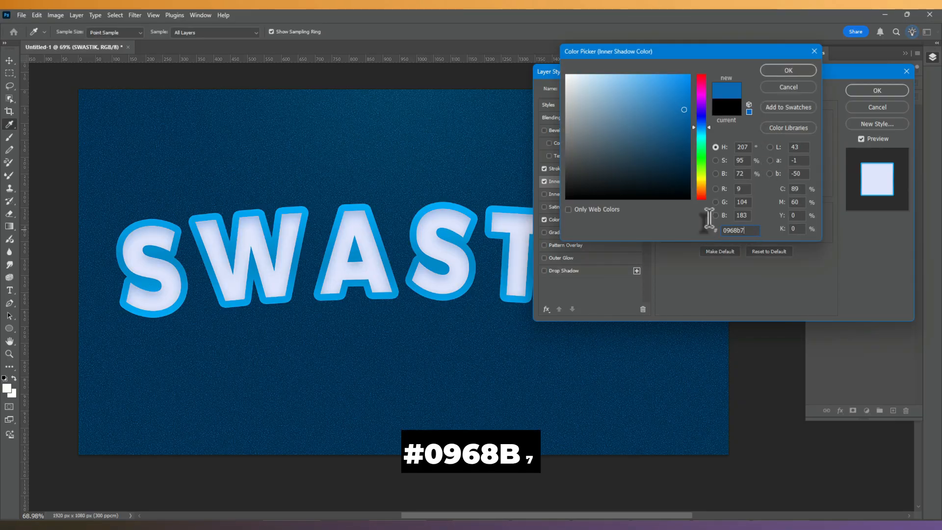
click(785, 71)
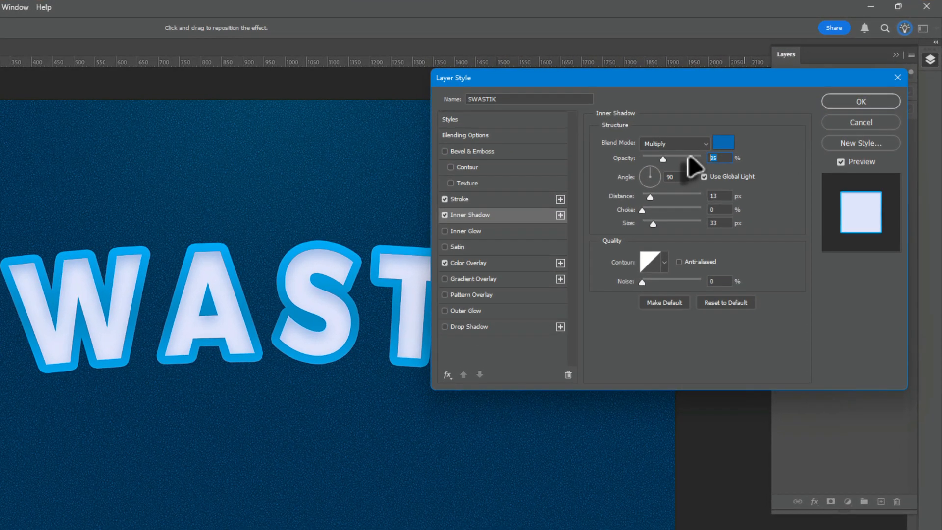
Step: Set the Inner Shadow to 55% opacity, -90° angle, 10 px distance, 23% choke and 25 px size
text(55)
key(Tab)
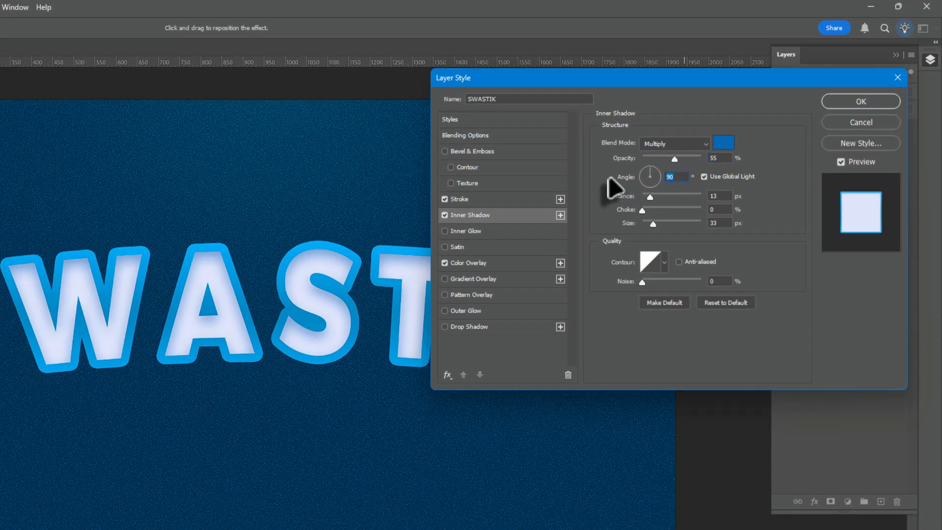
text(-90)
key(Tab)
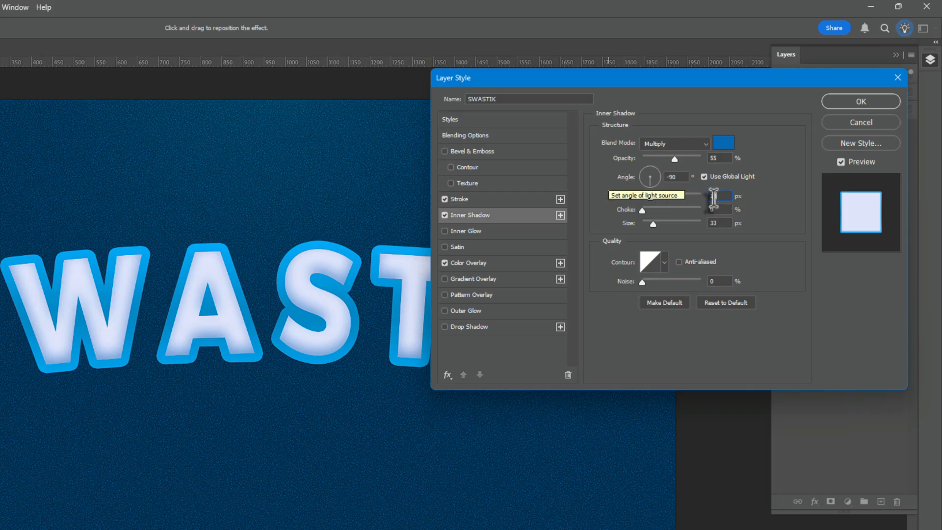
text(23)
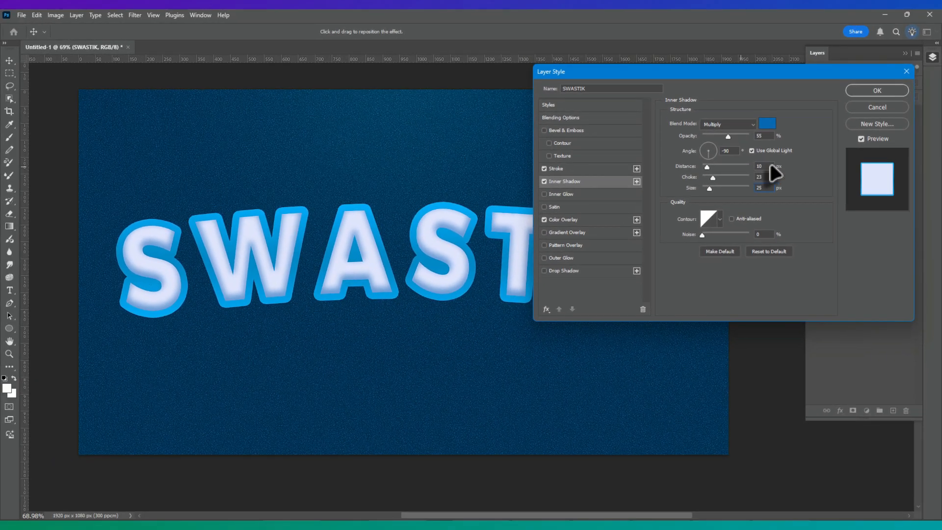
text(25)
Step: Add a Bevel & Emboss effect to the SWASTIK layer and set its style to Stroke Emboss
drag(549, 71, 488, 73)
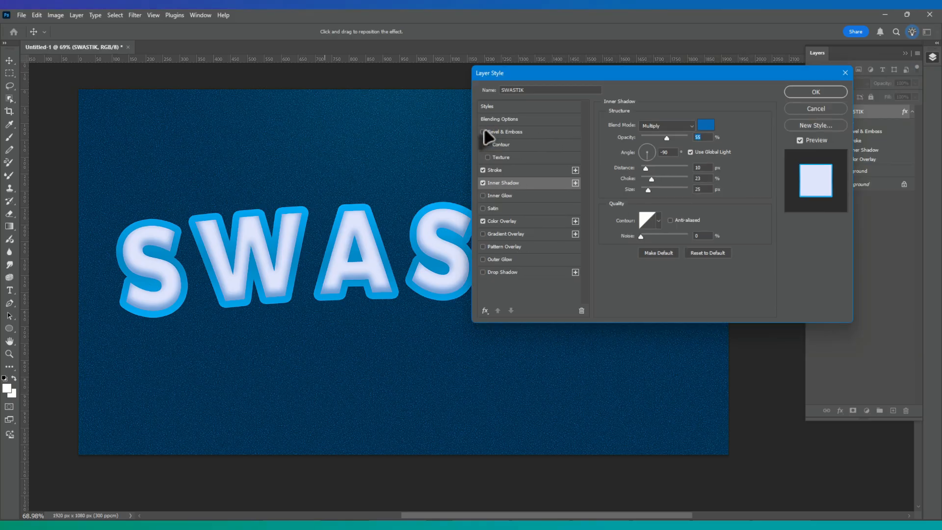
click(483, 131)
click(502, 132)
click(684, 125)
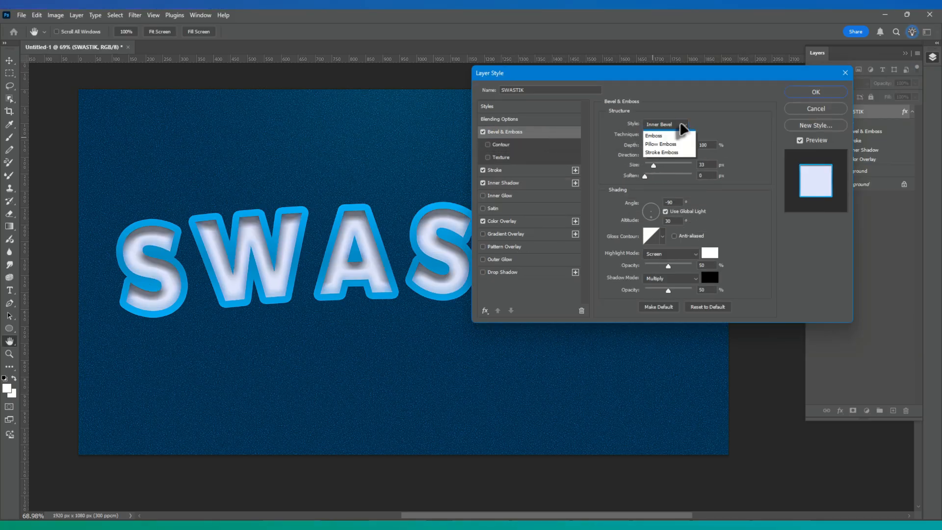
click(662, 166)
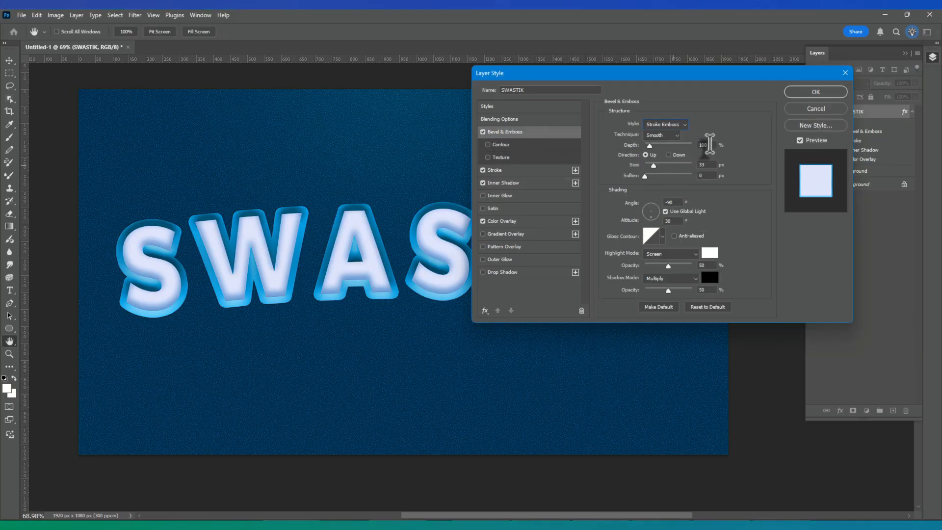
Step: Set the Bevel & Emboss depth to 385%, size to 10 px and soften to 3 px
text(36)
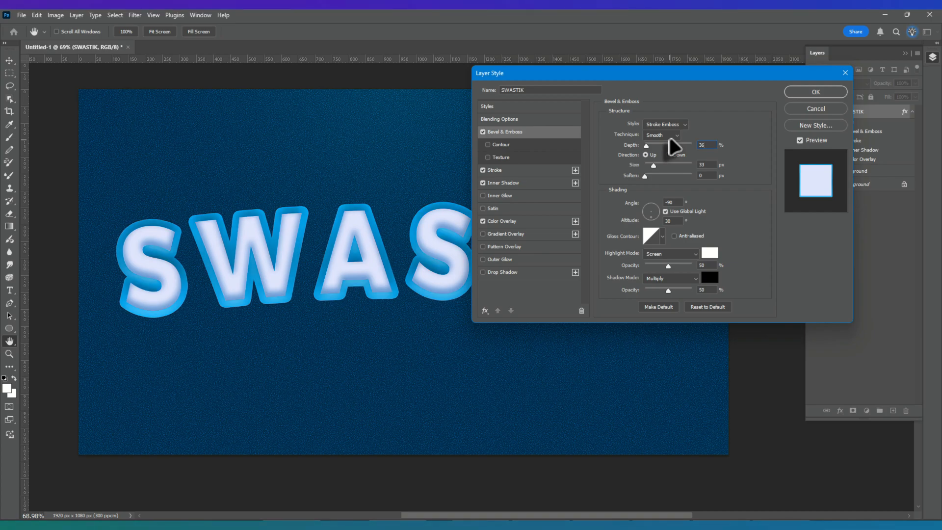
key(BackSpace)
text(85)
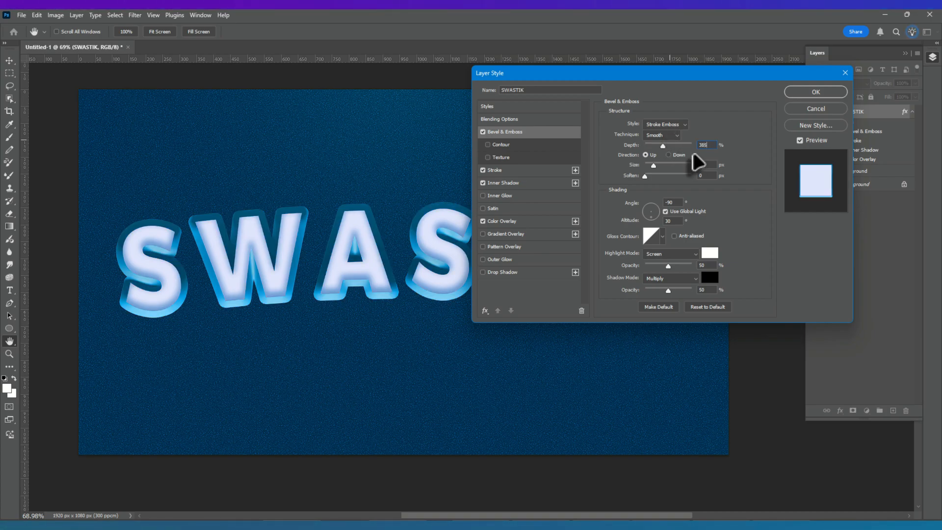
key(Tab)
text(10)
key(Tab)
text(3)
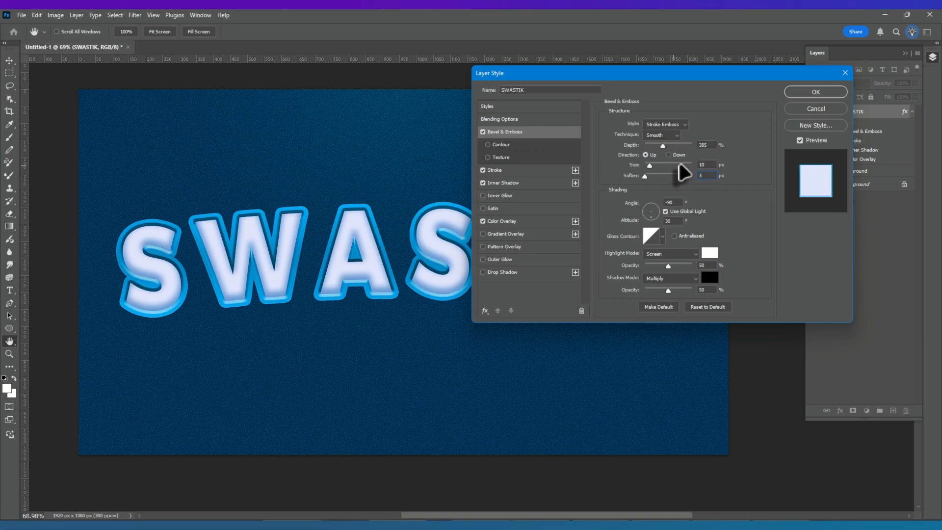
Step: Set the Bevel & Emboss shading angle to 80° and turn off Use Global Light
key(Tab)
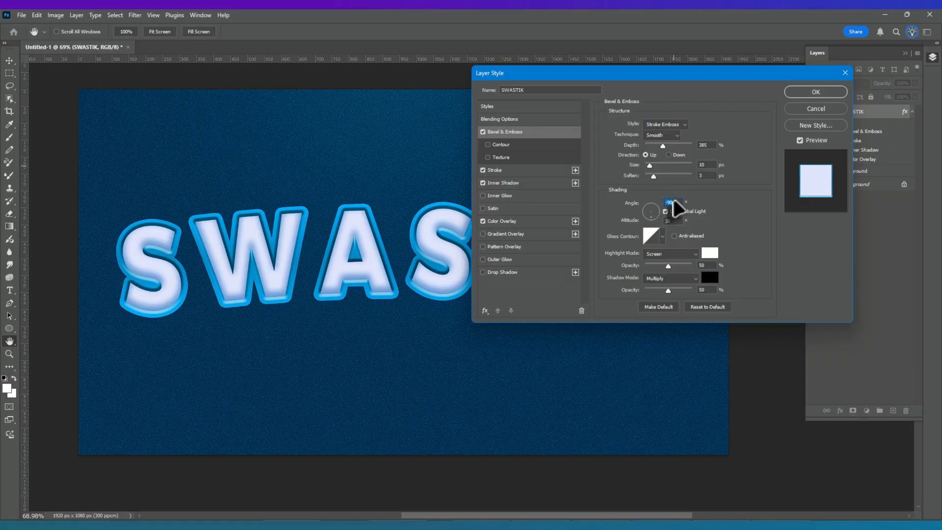
text(80)
click(665, 211)
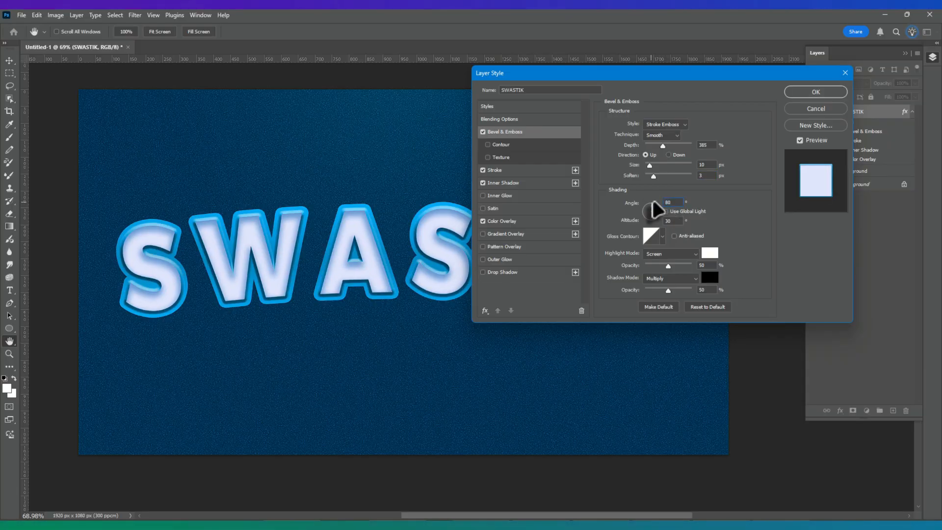
Step: Set the Bevel & Emboss altitude to 60° and choose the single-peaked gloss contour
drag(674, 221, 645, 220)
text(60)
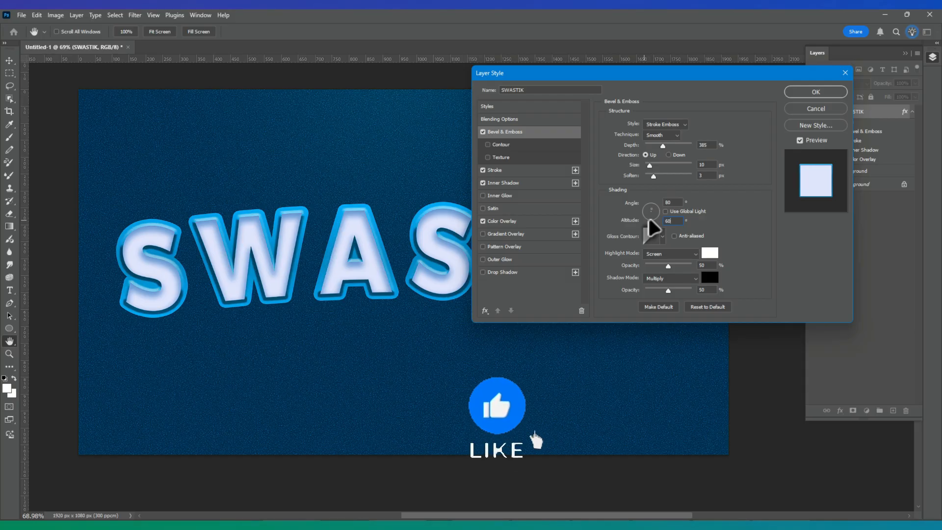
click(663, 236)
click(685, 255)
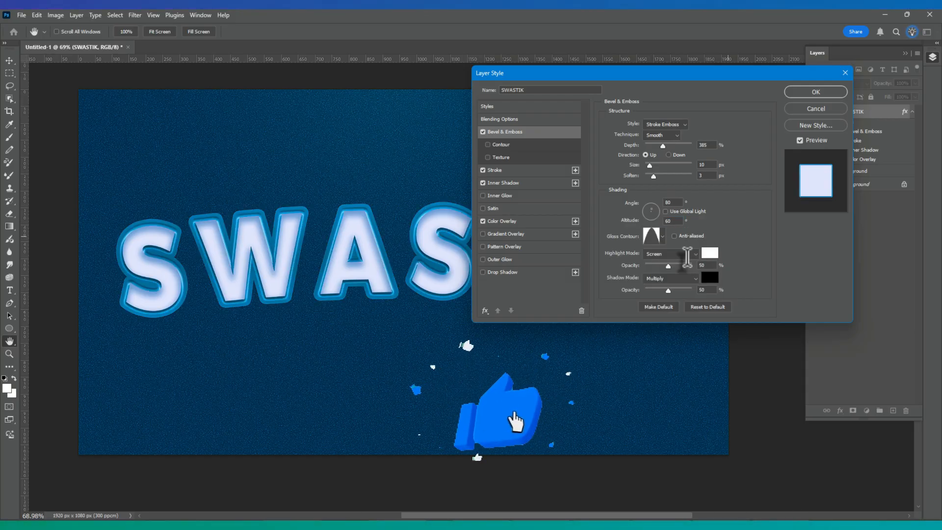
Step: Set the bevel highlight to Linear Dodge (Add) at 100% opacity and the shadow opacity to 60%, and apply the layer style
click(686, 255)
click(679, 340)
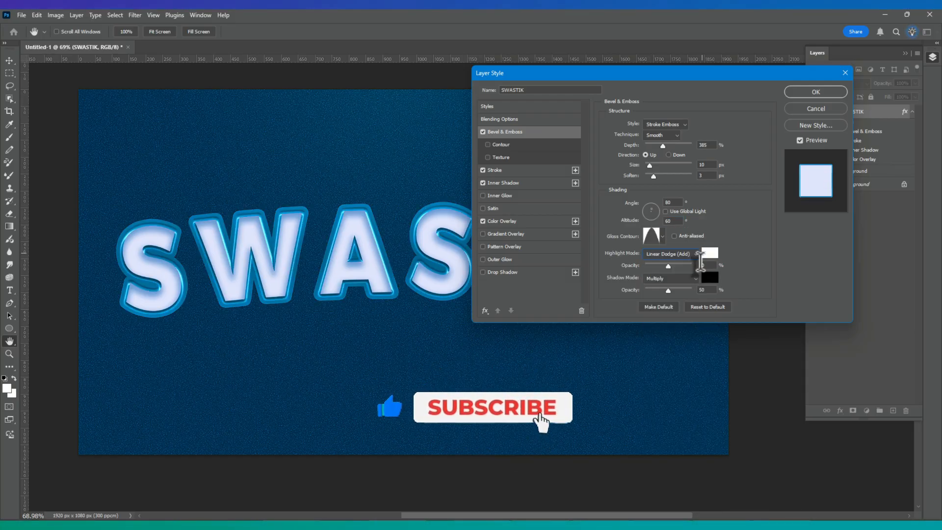
drag(669, 266, 682, 289)
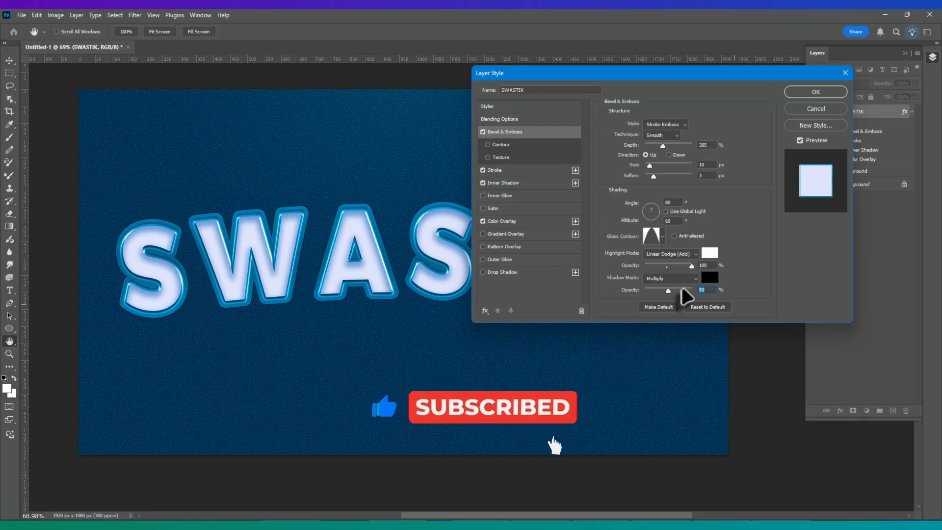
text(60)
click(804, 90)
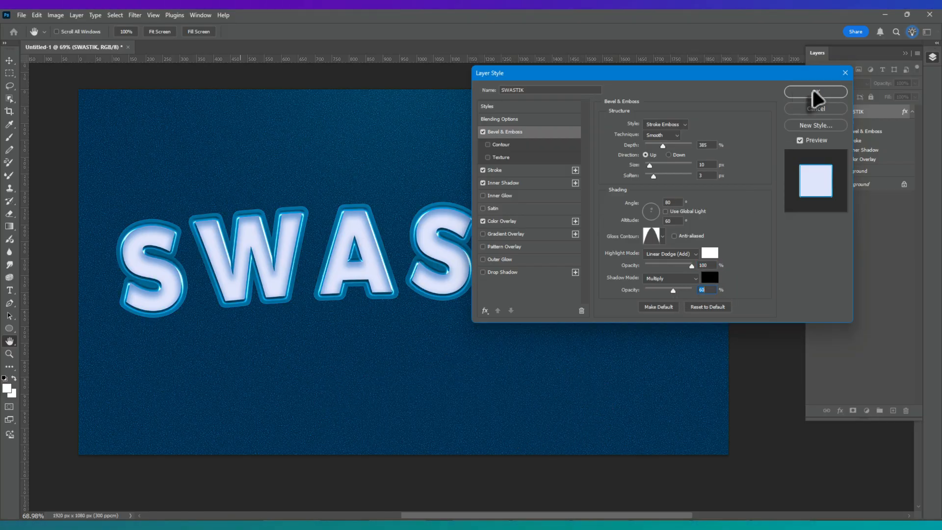
click(814, 92)
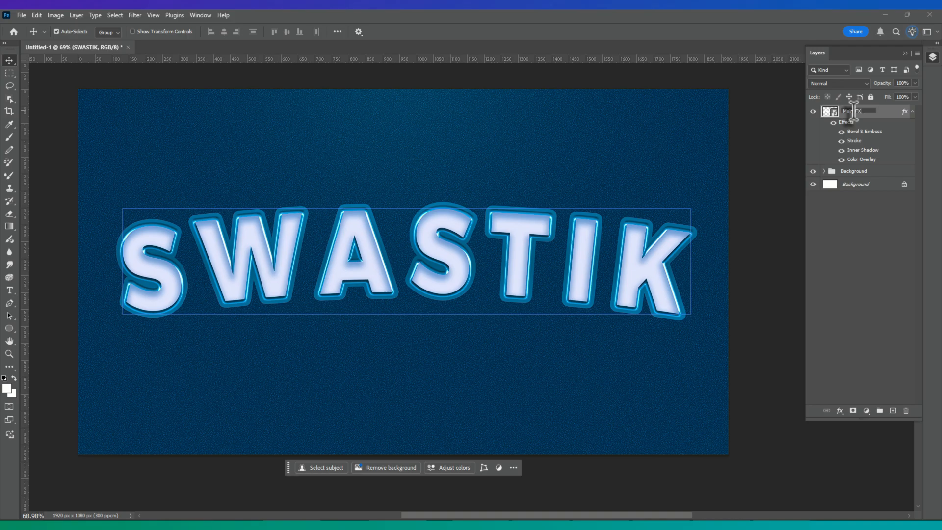
Step: Rename the SWASTIK layer to Main FX and duplicate it as a layer named Text Gloss FX
click(782, 148)
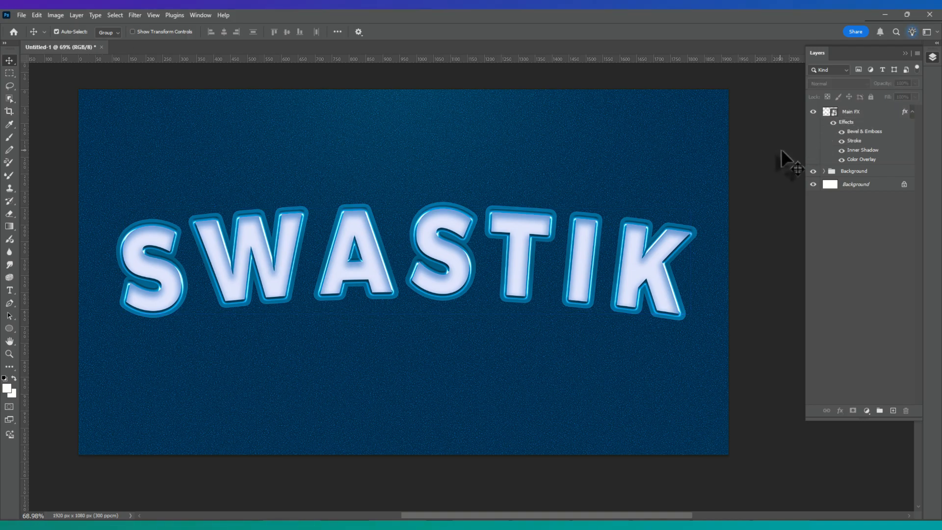
click(858, 113)
key(ctrl+j)
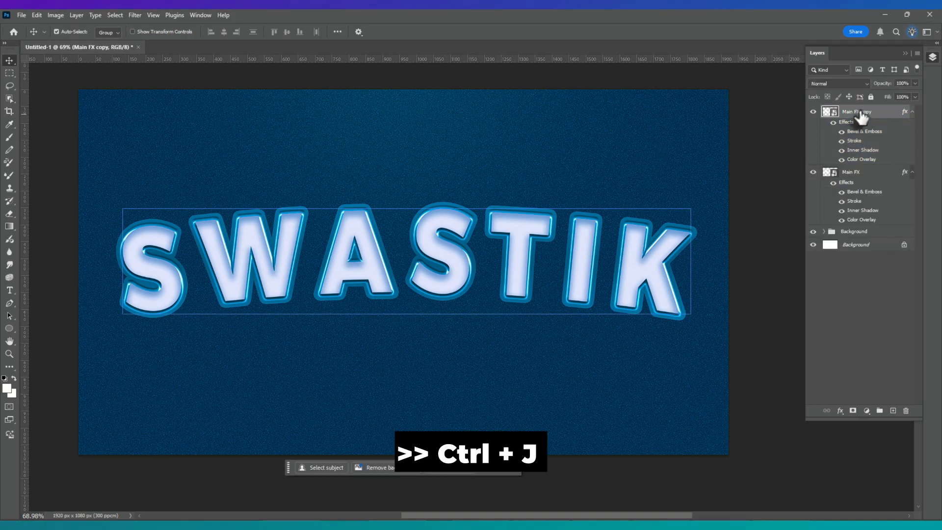
double_click(859, 113)
text(Text Gloss FX)
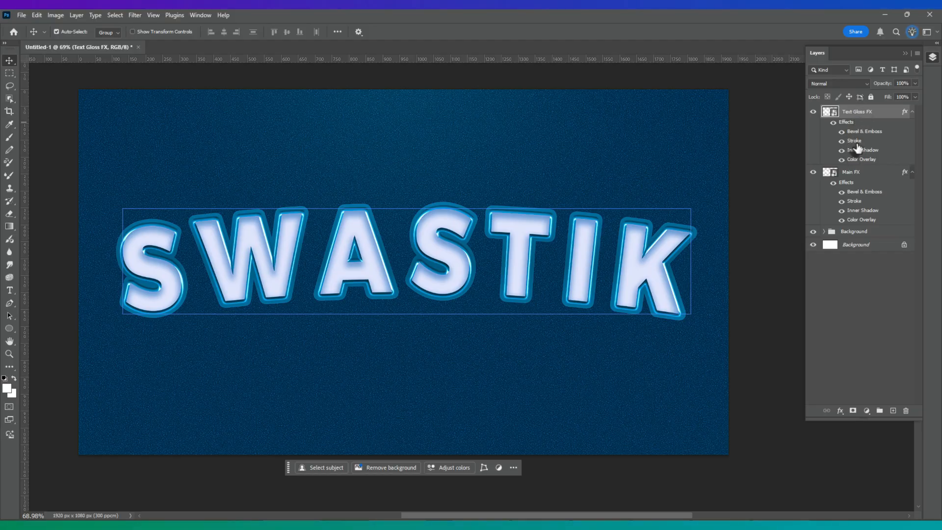
Step: Delete the Stroke, Inner Shadow and Color Overlay effects from the Text Gloss FX layer, keeping only Bevel & Emboss
drag(858, 145, 906, 410)
drag(860, 143, 906, 410)
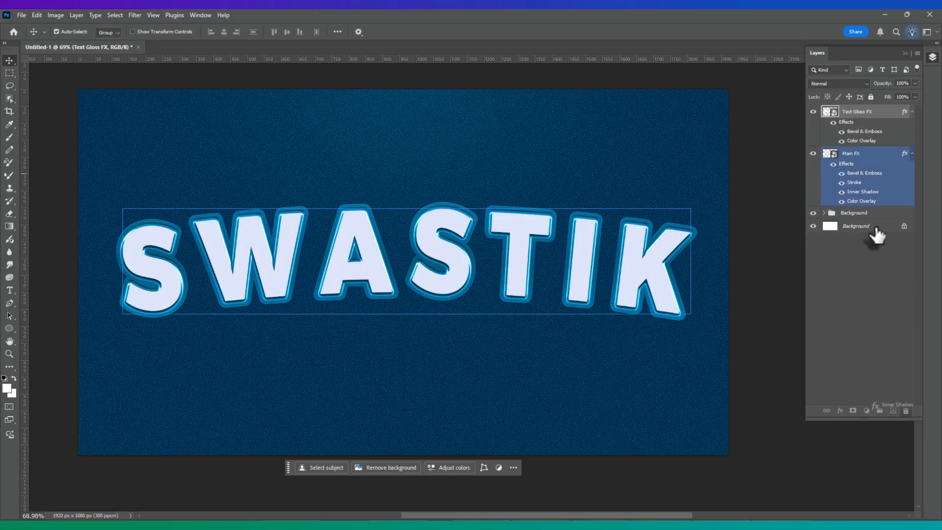
drag(862, 141, 906, 410)
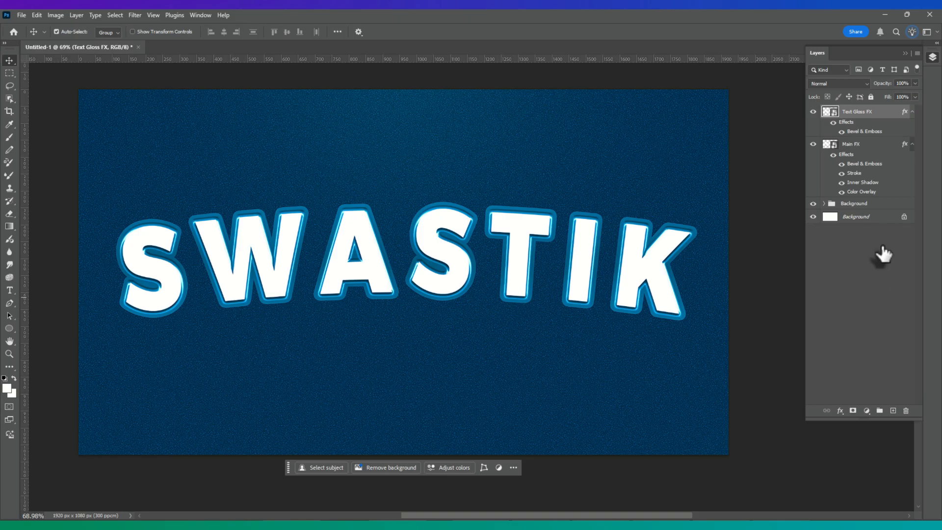
Step: Set the Text Gloss FX layer's fill opacity to 0% in its blending options
double_click(854, 132)
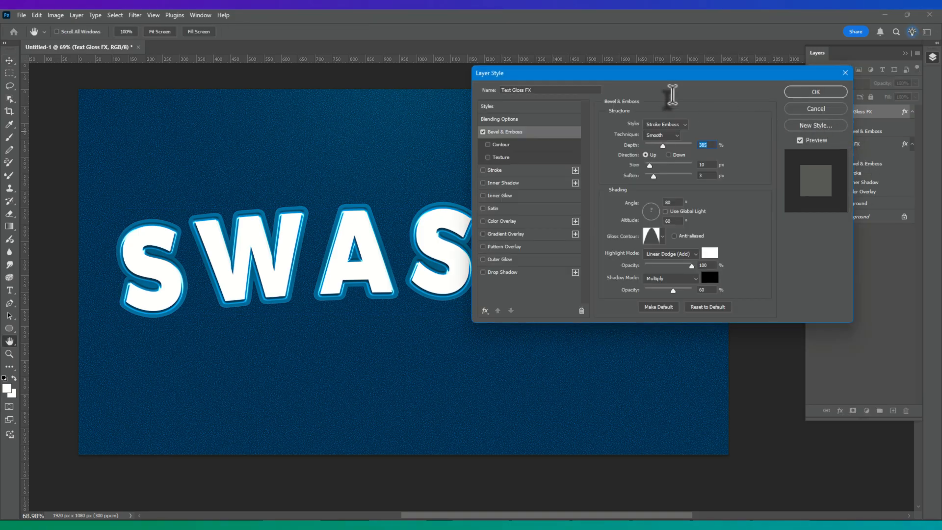
drag(572, 76, 469, 100)
click(458, 142)
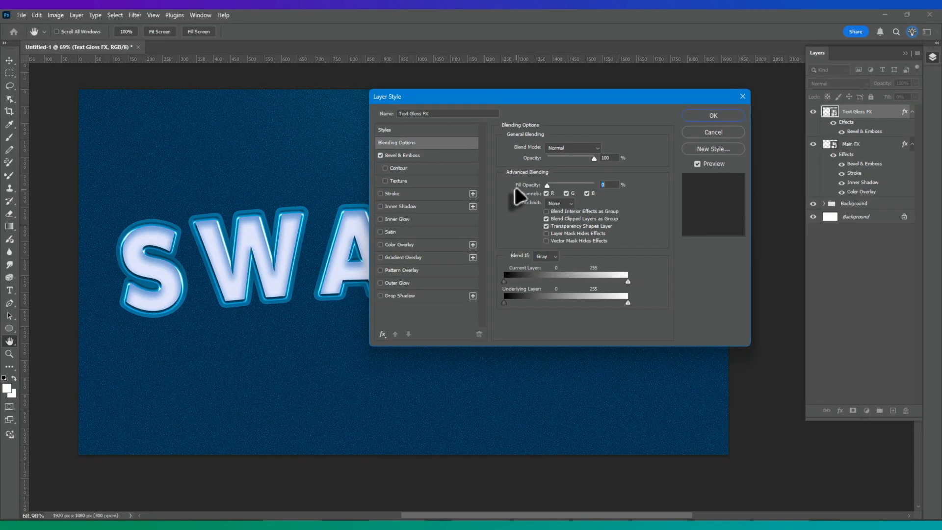
Step: Set the Text Gloss FX bevel to Inner Bevel with 300% depth and 15 px size
click(404, 146)
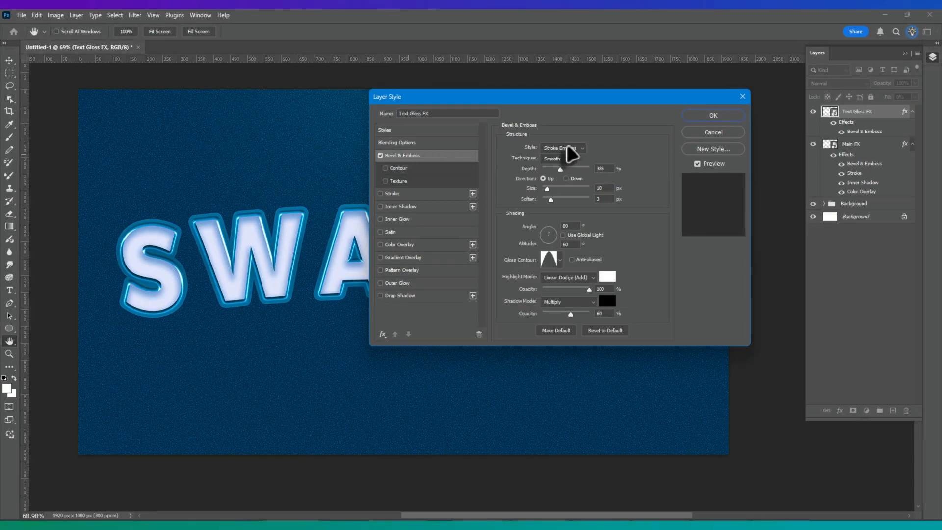
click(568, 148)
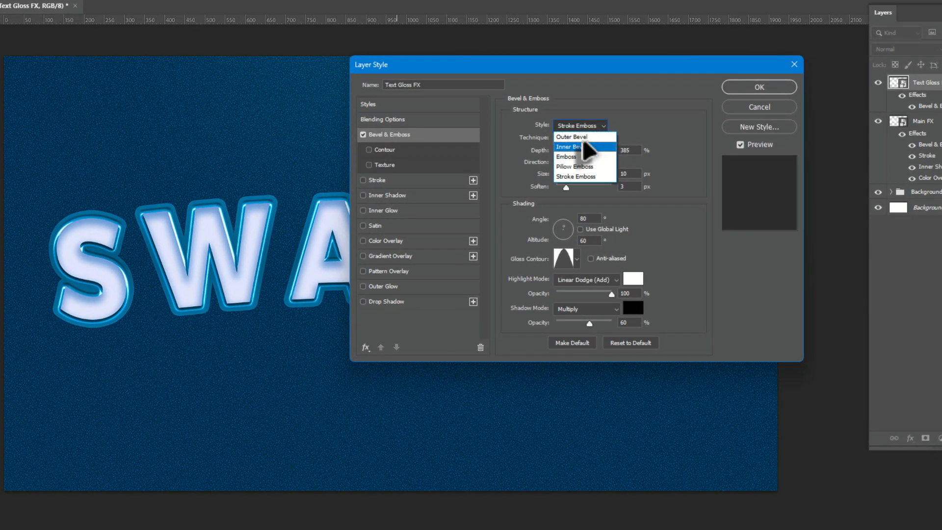
click(566, 163)
double_click(625, 149)
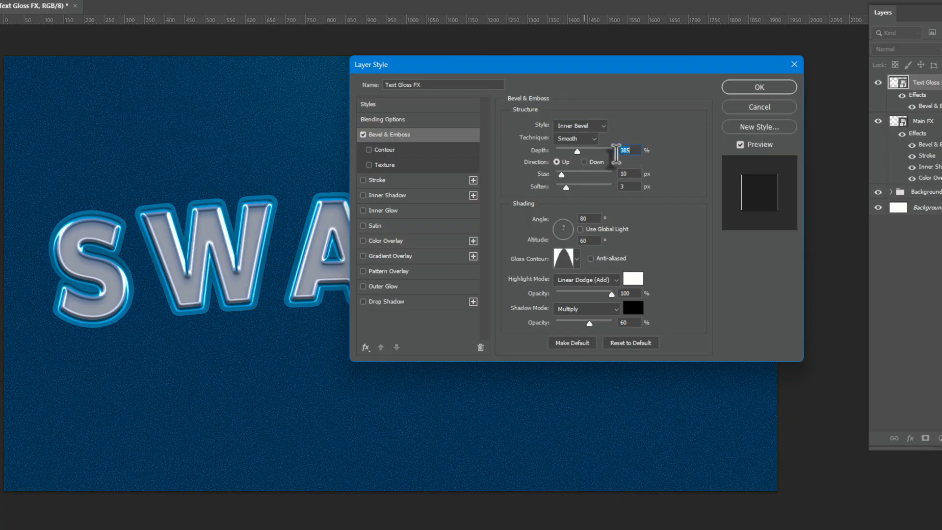
text(300)
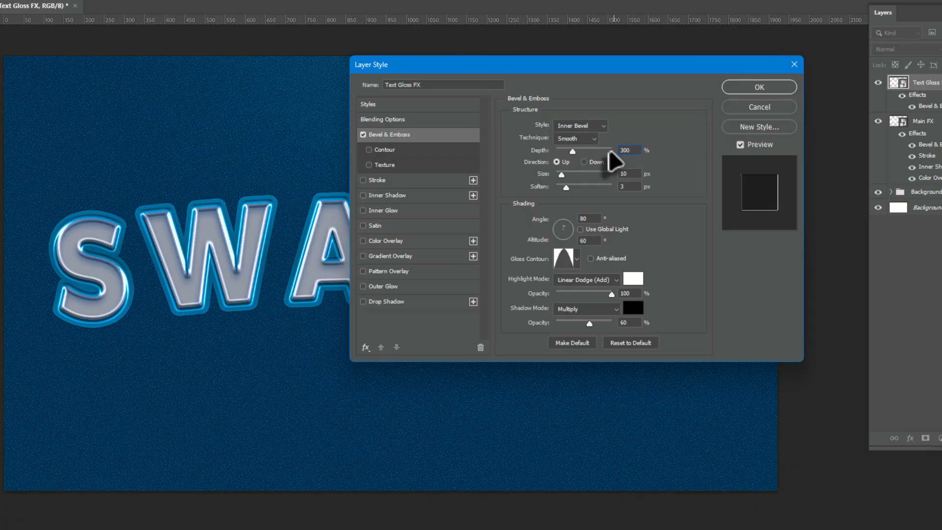
click(631, 173)
text(15)
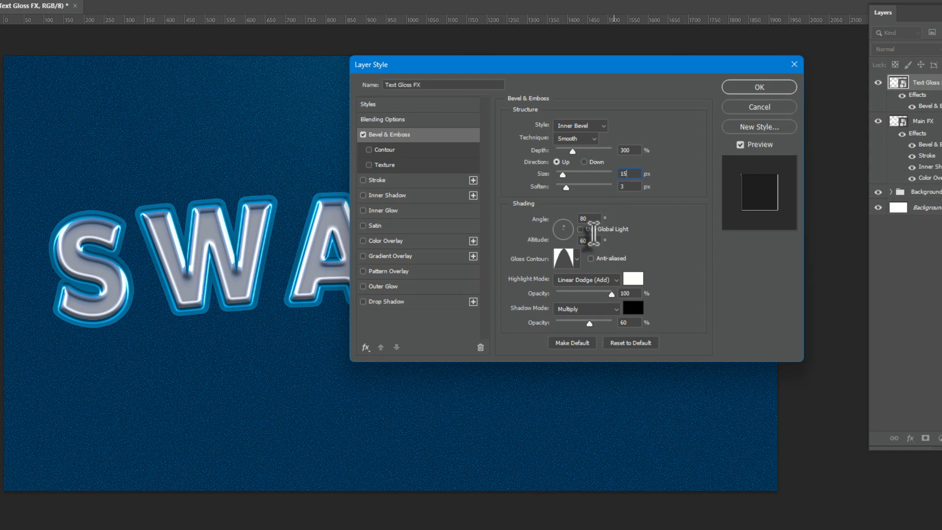
Step: Give the Text Gloss FX bevel a double-peaked gloss contour, 50% highlight opacity and 5% shadow opacity, and apply the style
click(585, 240)
click(576, 258)
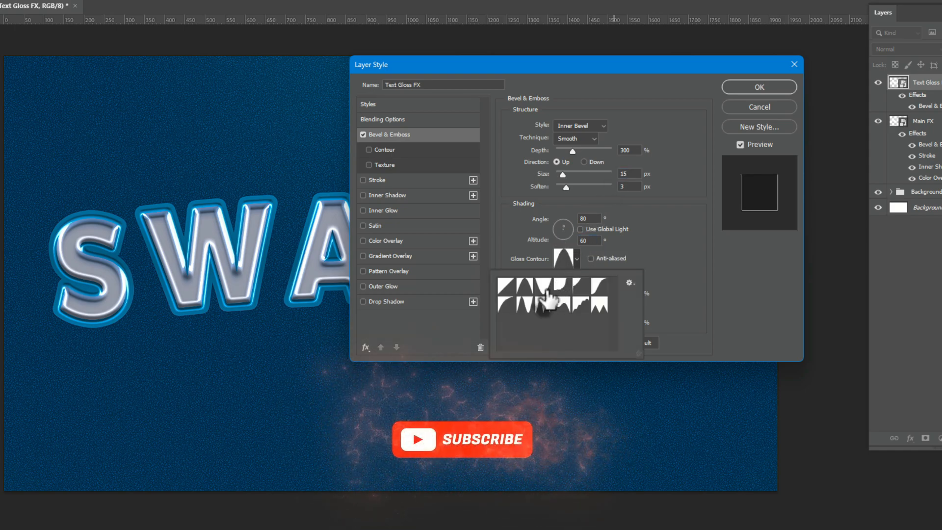
click(525, 304)
click(629, 231)
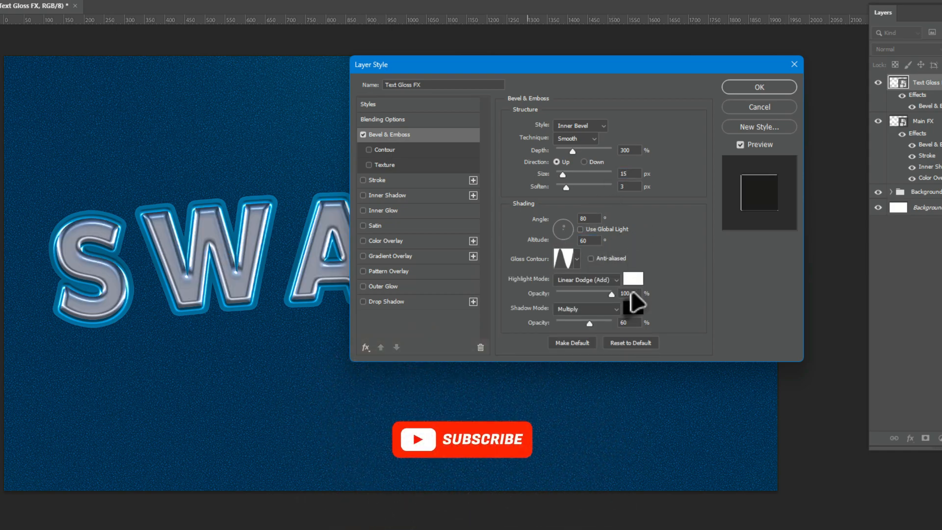
text(50)
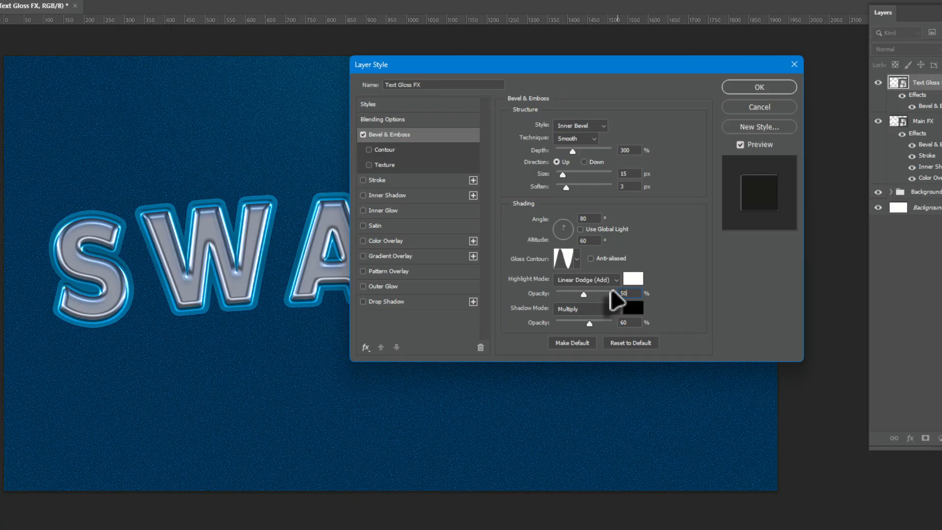
key(Tab)
text(5)
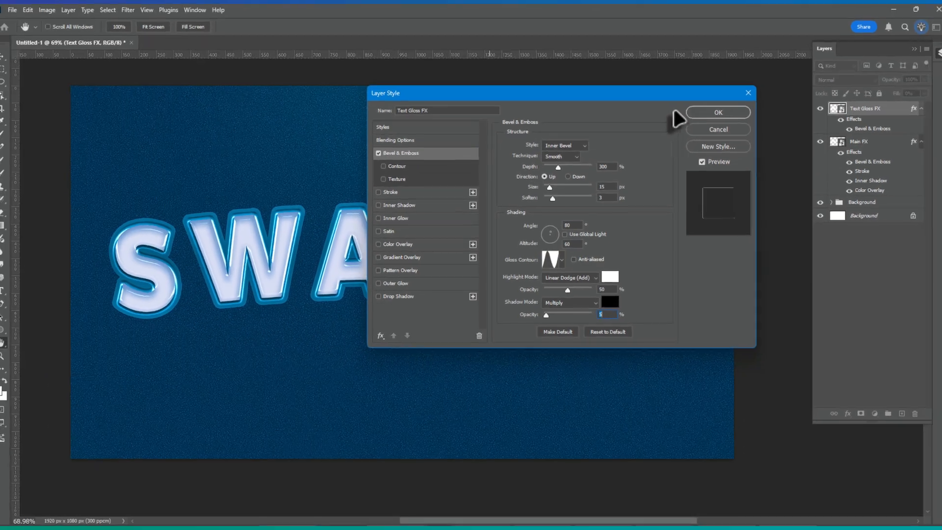
click(707, 115)
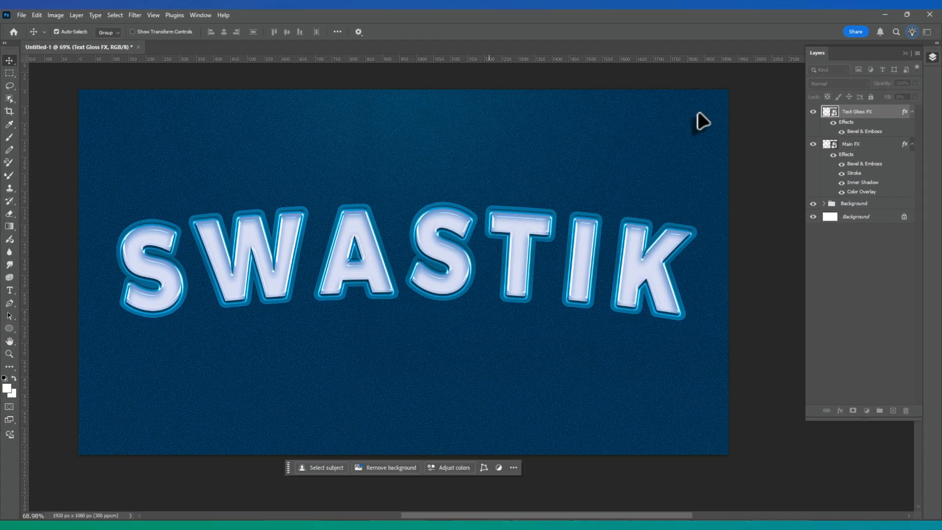
Step: Collapse the effect lists of the Main FX and Text Gloss FX layers
click(891, 145)
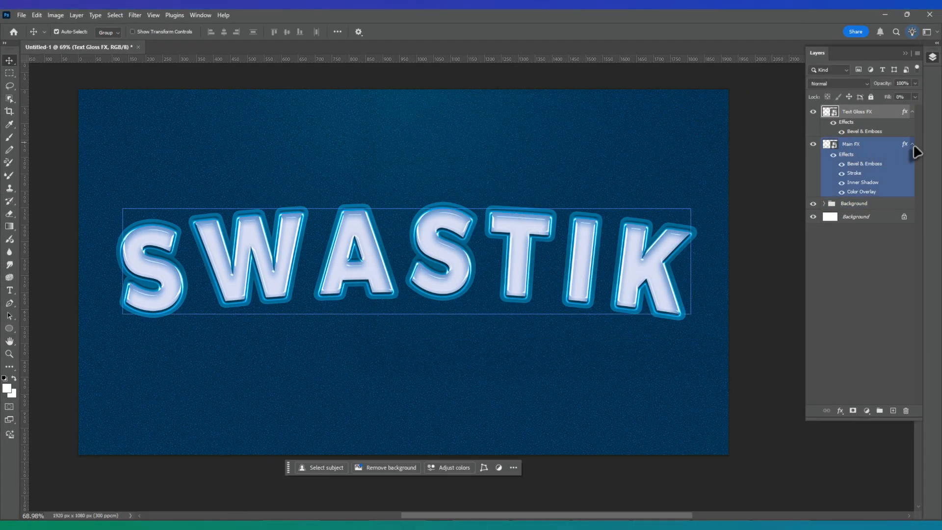
click(913, 144)
click(912, 113)
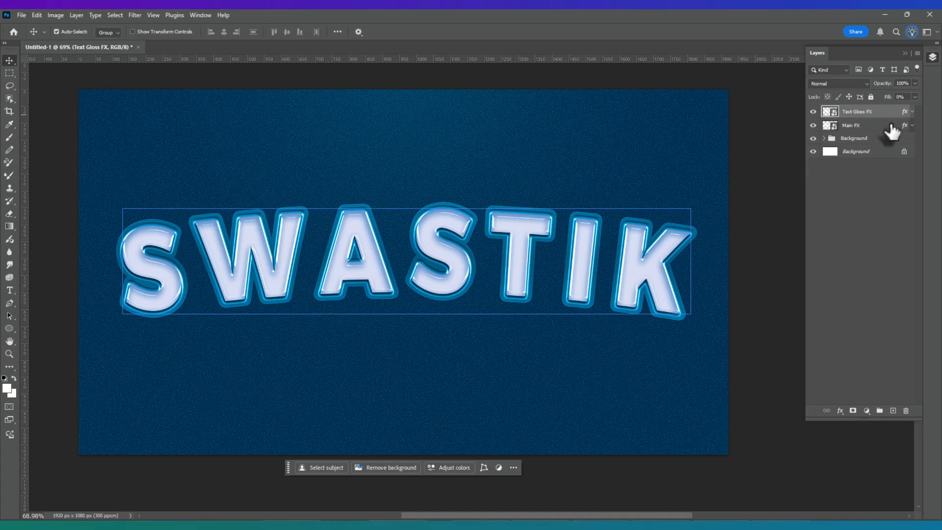
Step: Duplicate the Main FX layer and place the copy directly beneath the original
click(882, 129)
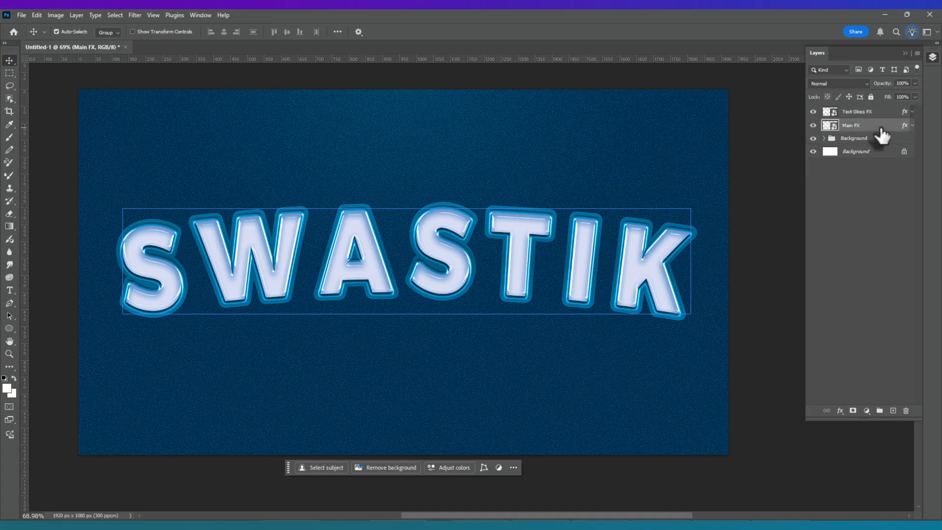
key(ctrl)
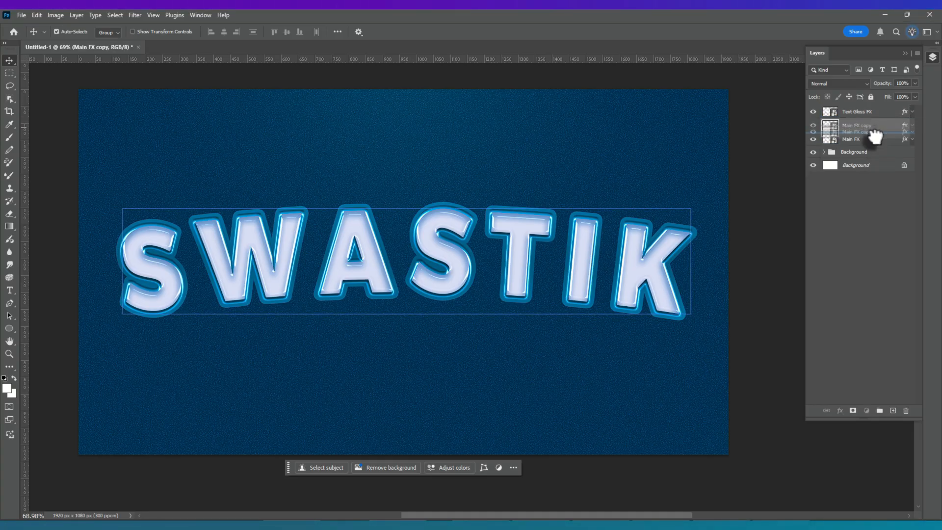
drag(875, 136, 875, 126)
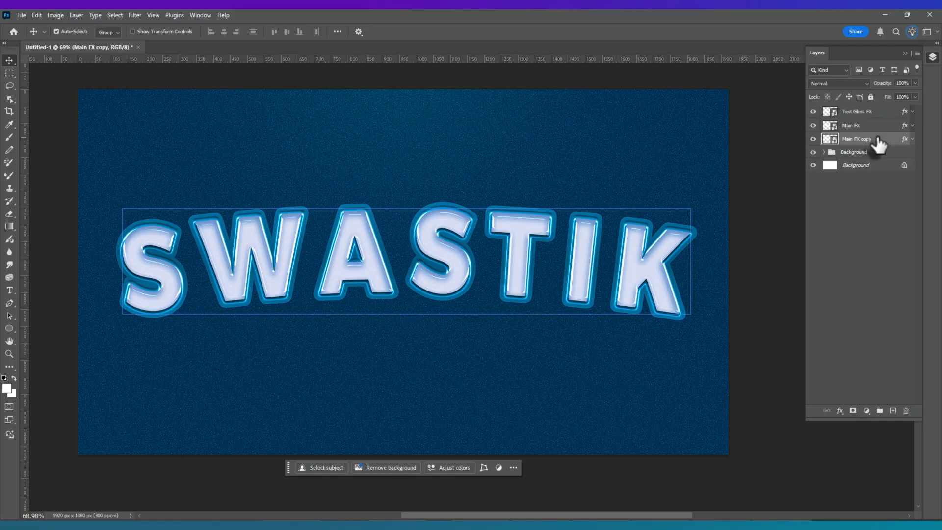
Step: Put the Main FX copy into a new group named Extrusion FX
key(ctrl+g)
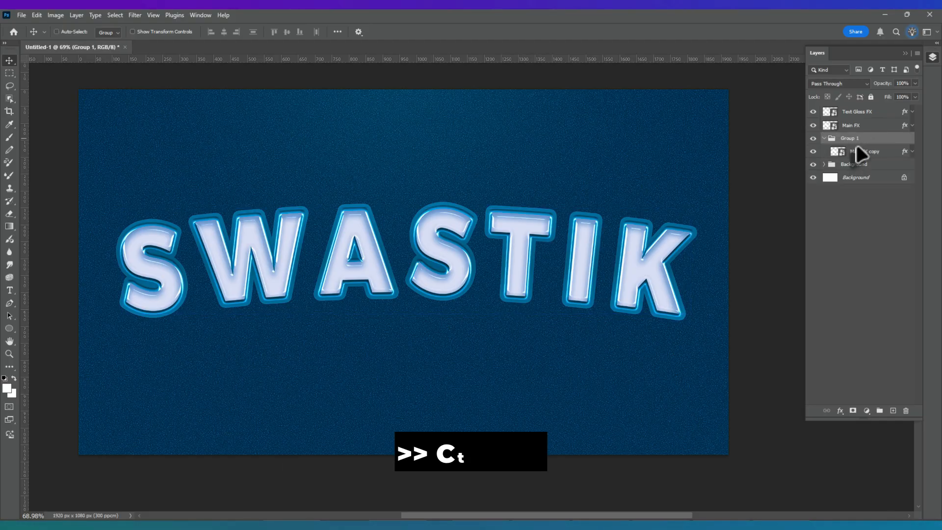
drag(863, 153, 846, 139)
double_click(846, 138)
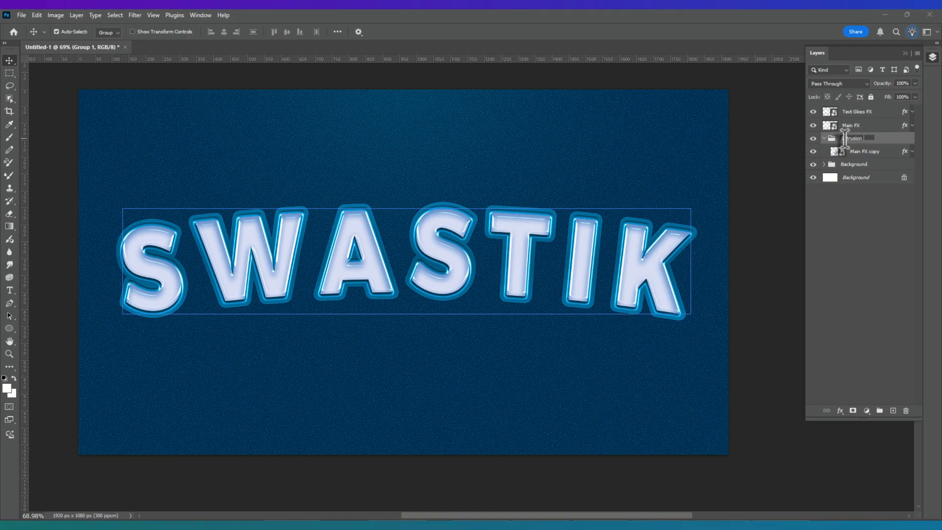
click(862, 152)
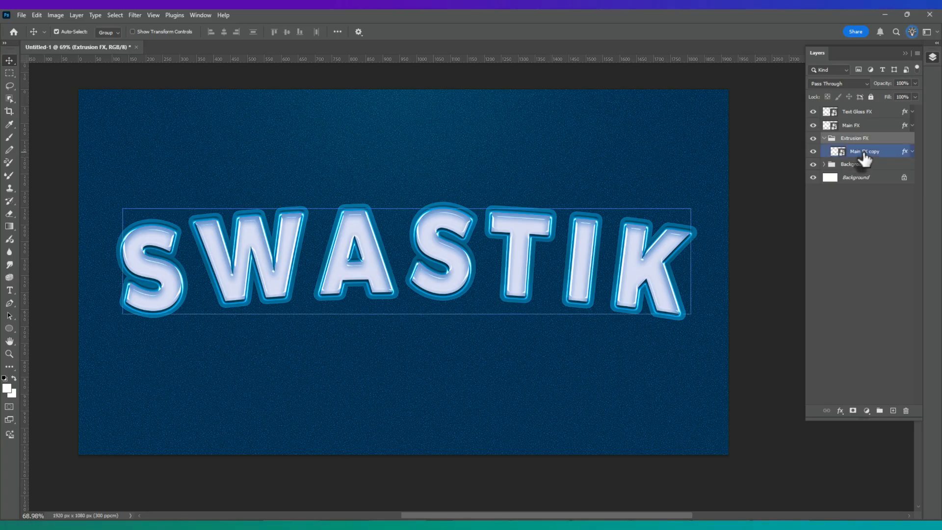
Step: Rename the Main FX copy to Extrudes and convert it to a smart object
double_click(863, 152)
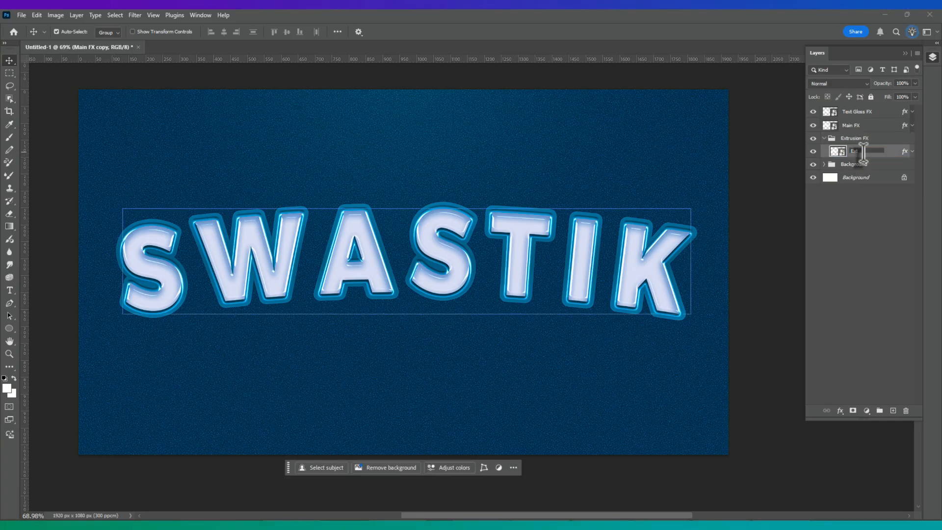
text(Extrudes)
key(Return)
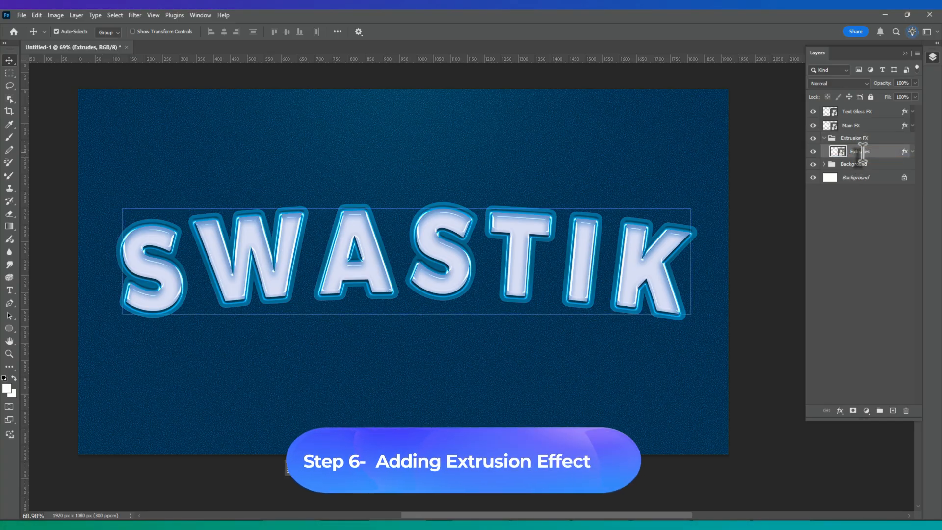
right_click(876, 147)
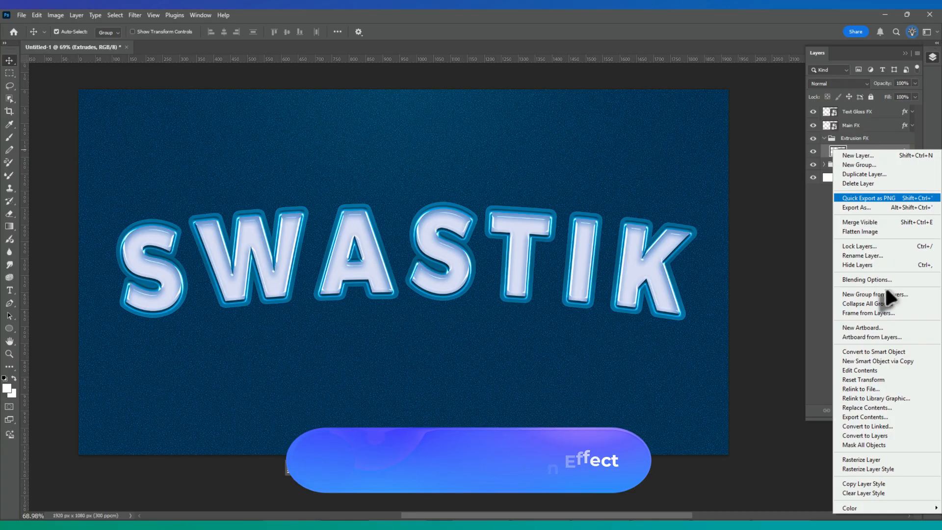
click(891, 349)
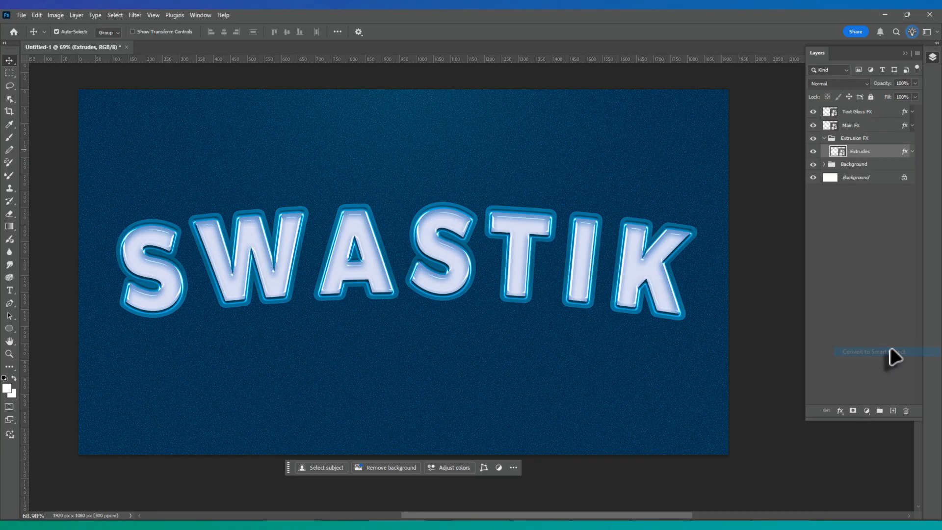
Step: Rasterize the Extrudes layer and duplicate it
right_click(873, 150)
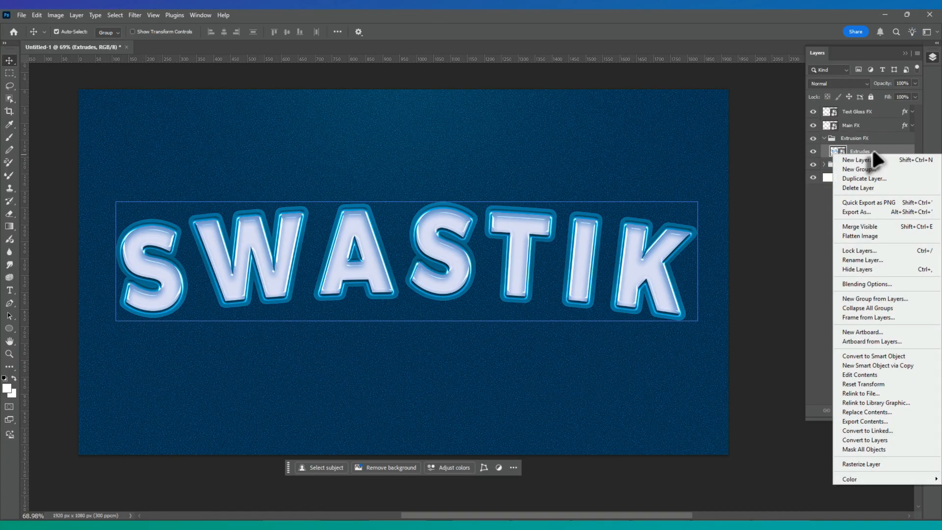
click(872, 461)
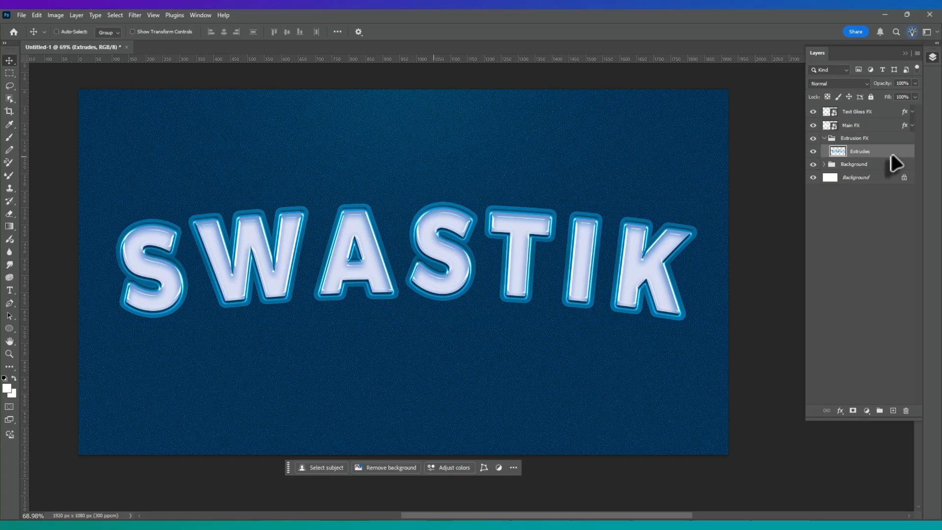
key(ctrl+j)
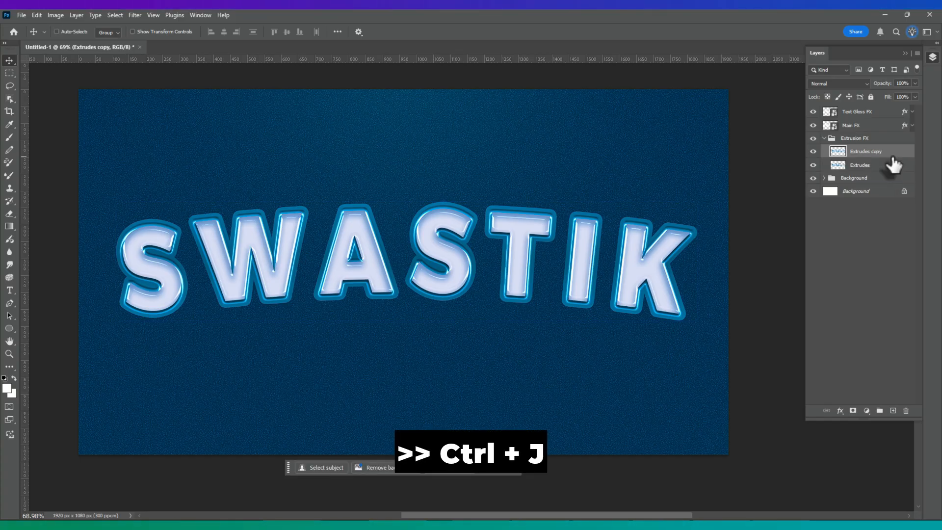
Step: Scale the Extrudes copy proportionally to 99.5% about its centre with Free Transform
key(ctrl+t)
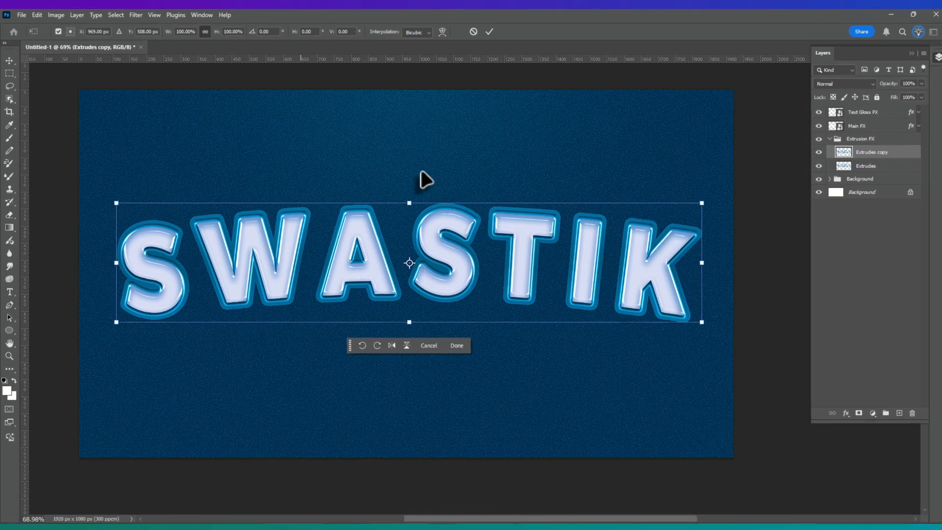
click(188, 32)
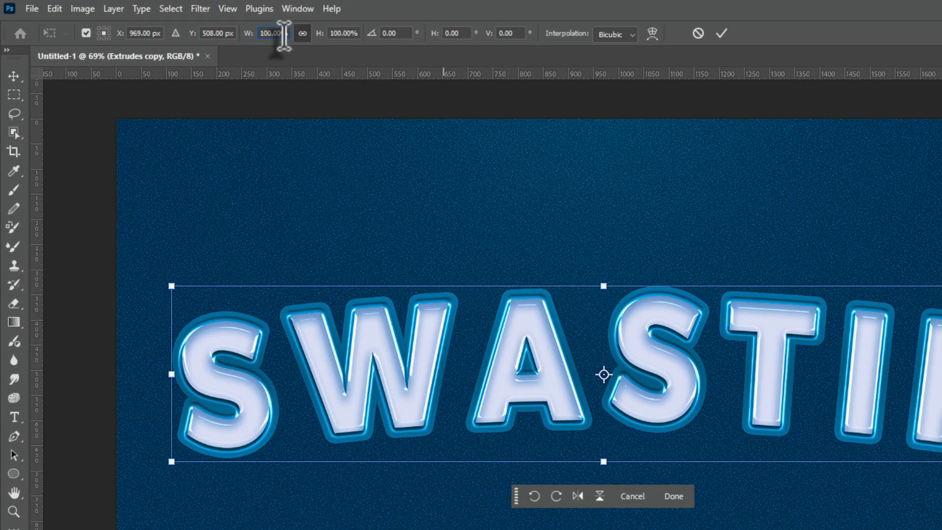
drag(283, 35, 225, 37)
text(99.)
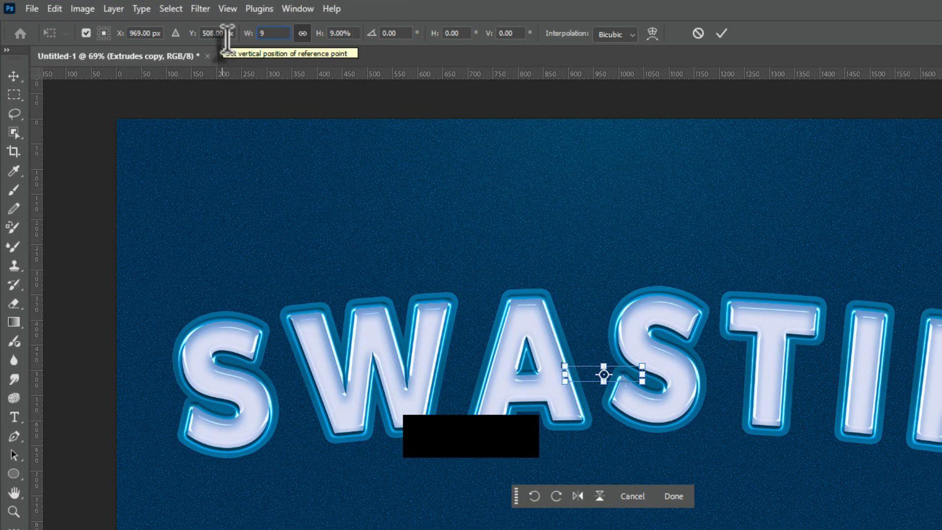
text(5)
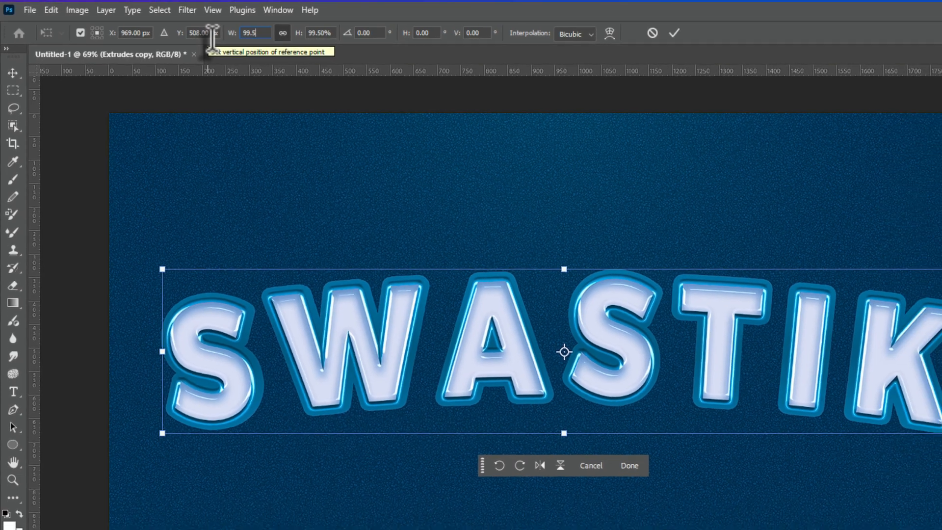
key(Return)
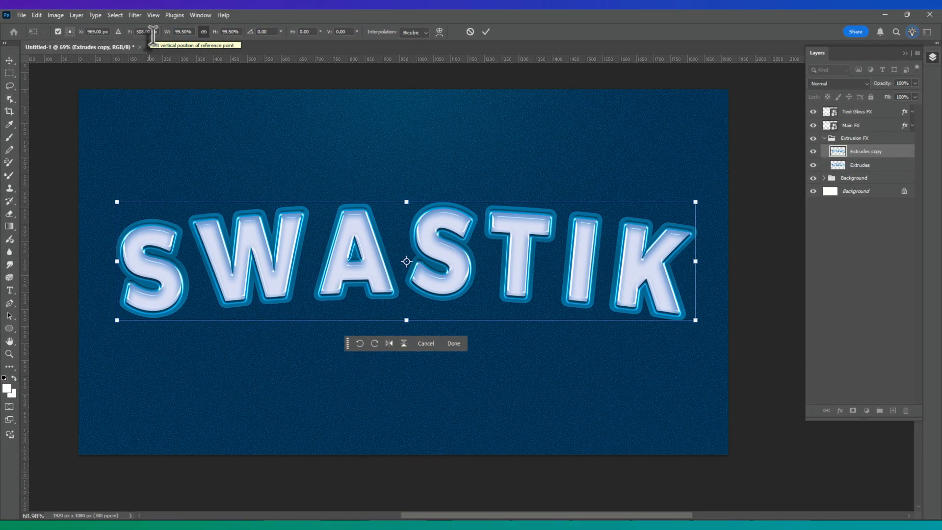
key(Return)
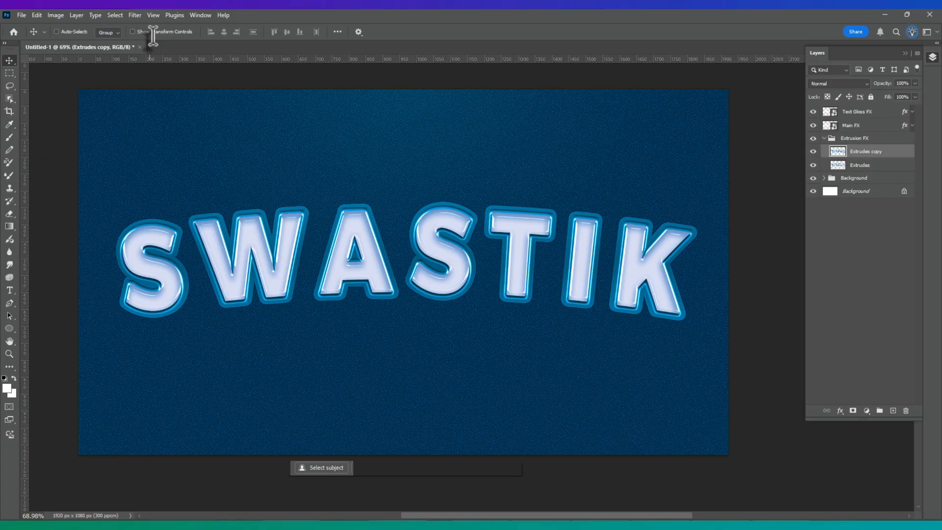
Step: Repeat the scale-and-duplicate transform until the stack of shrinking layers reaches Extrudes copy 21
key(ctrl+alt+shift+t)
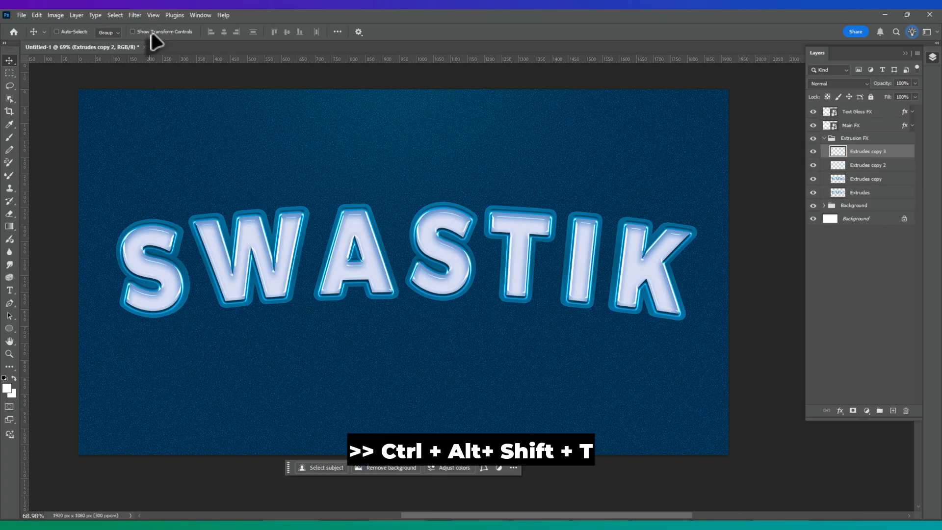
key(ctrl+alt+shift+t)
key(ctrl+alt+shift+t)
key(ctrl+alt+shift+t)
key(ctrl+alt+shift+t)
key(ctrl+alt+shift+t)
key(ctrl+alt+shift+t)
key(ctrl+alt+shift+t)
key(ctrl+alt+shift+t)
key(ctrl+alt+shift+t)
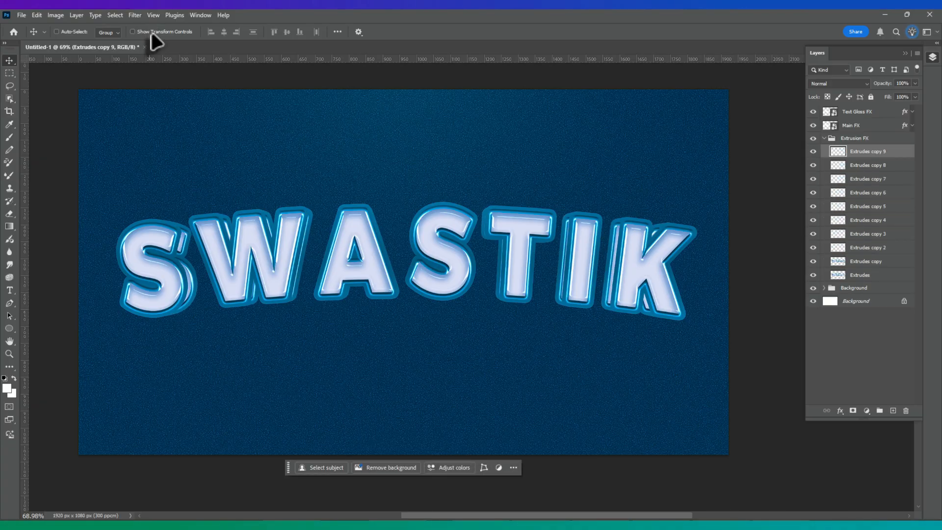
key(ctrl+alt+shift+t)
key(ctrl+alt+shift+t)
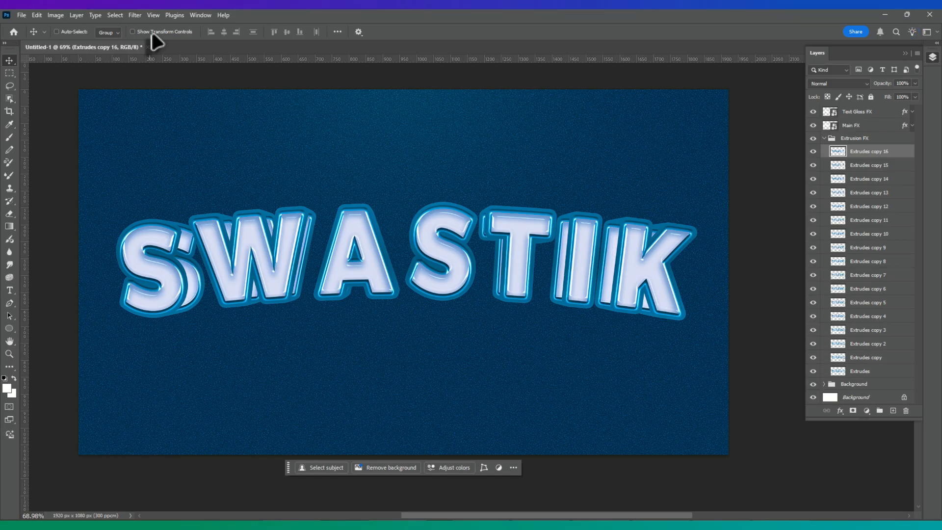
key(ctrl+alt+shift+t)
key(ctrl+alt+shift+t)
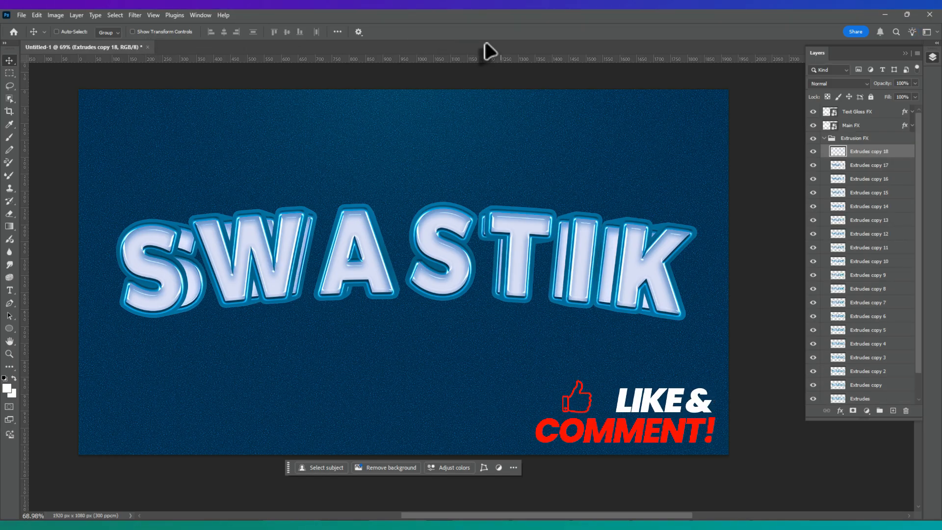
key(ctrl+alt+shift+t)
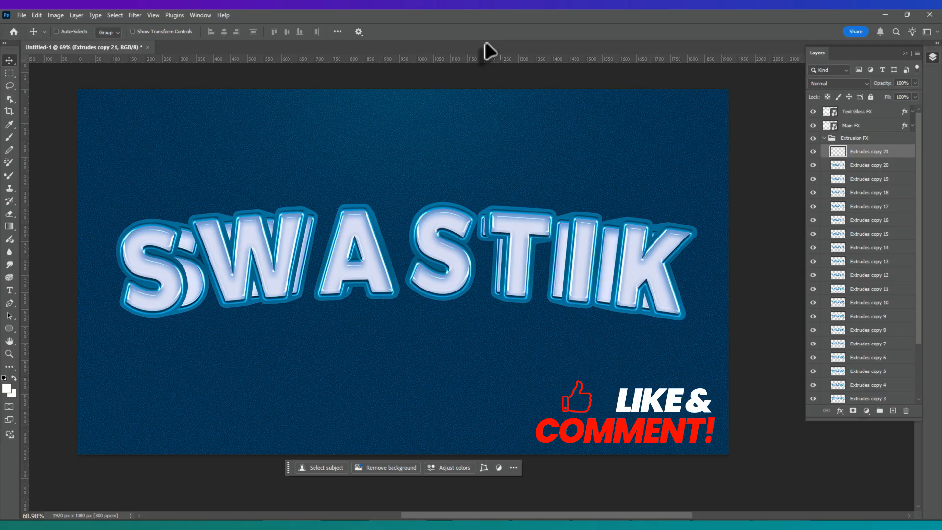
Step: Select every Extrudes layer from copy 21 down to the original and group them inside Extrusion FX
scroll(858, 226, down, 3)
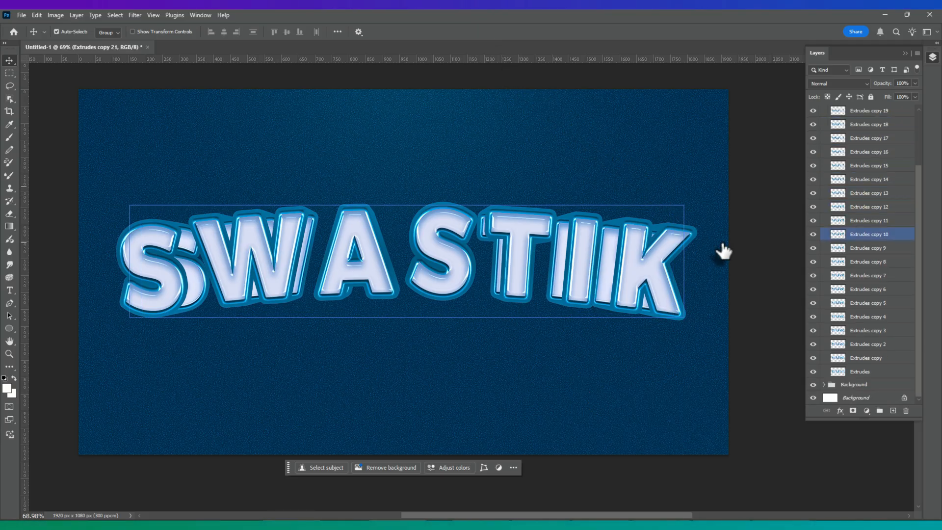
shift+click(876, 371)
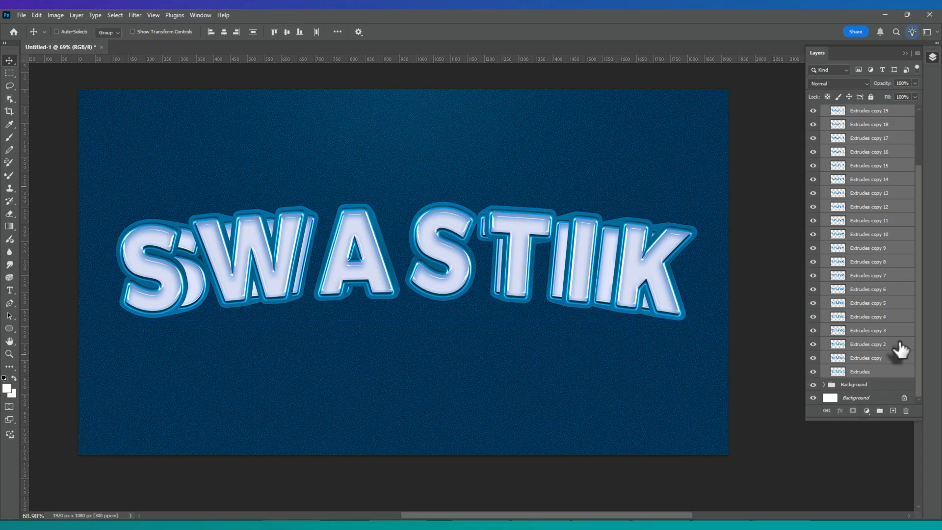
key(ctrl+g)
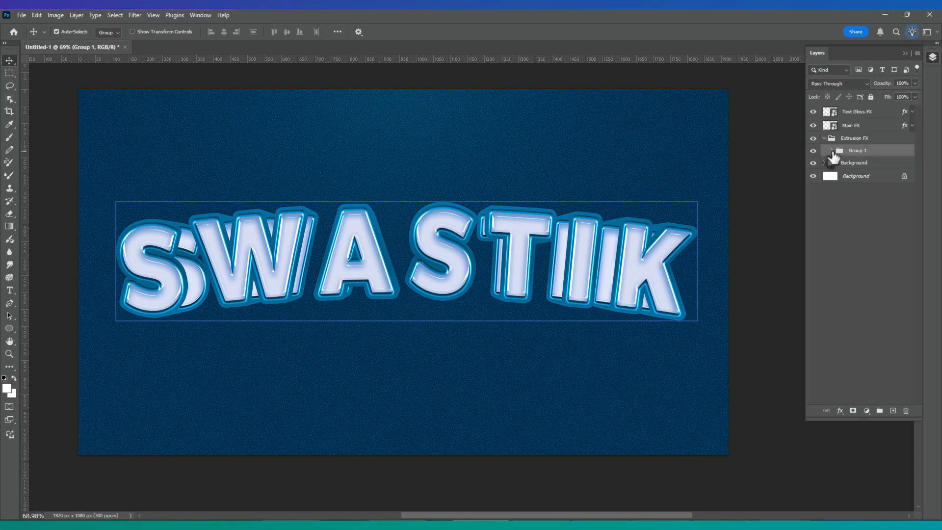
Step: Reverse the stacking order of all the Extrudes layers inside Group 1
click(833, 151)
click(862, 163)
scroll(862, 167, down, 3)
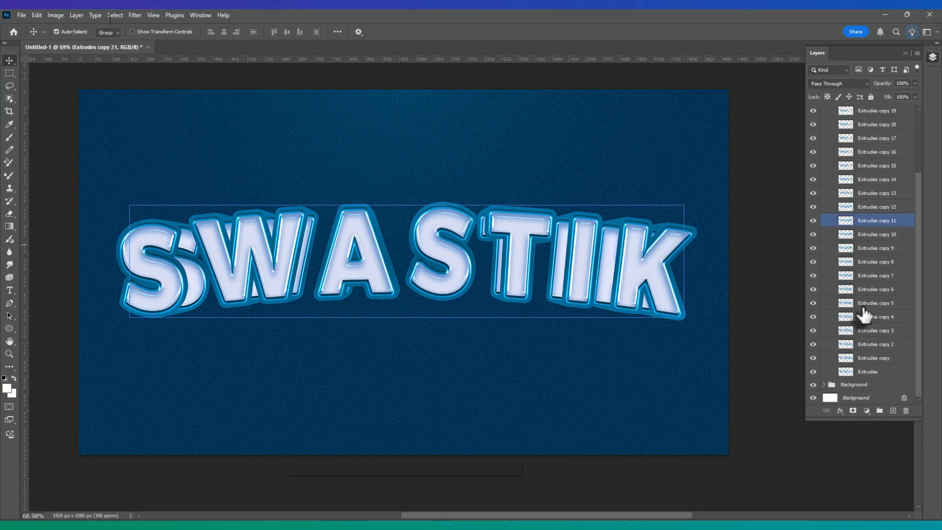
shift+click(865, 372)
click(77, 16)
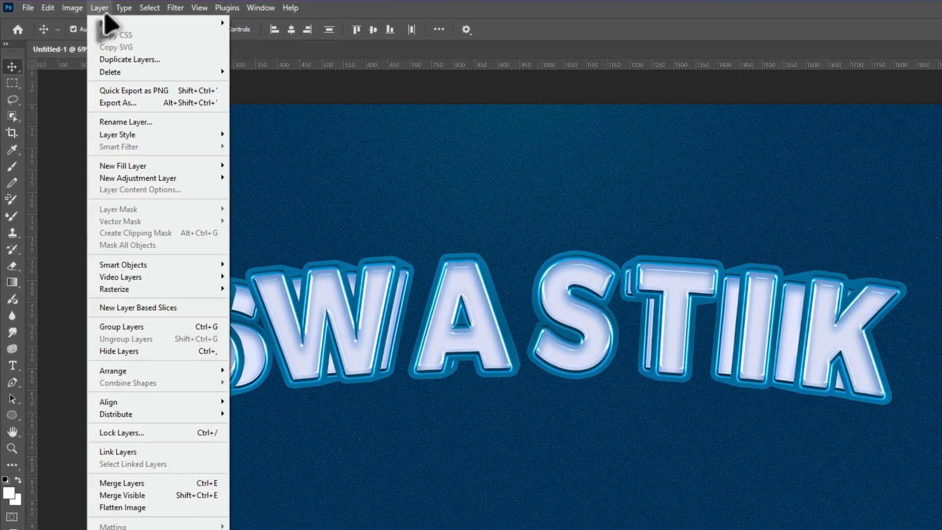
mouse_move(145, 374)
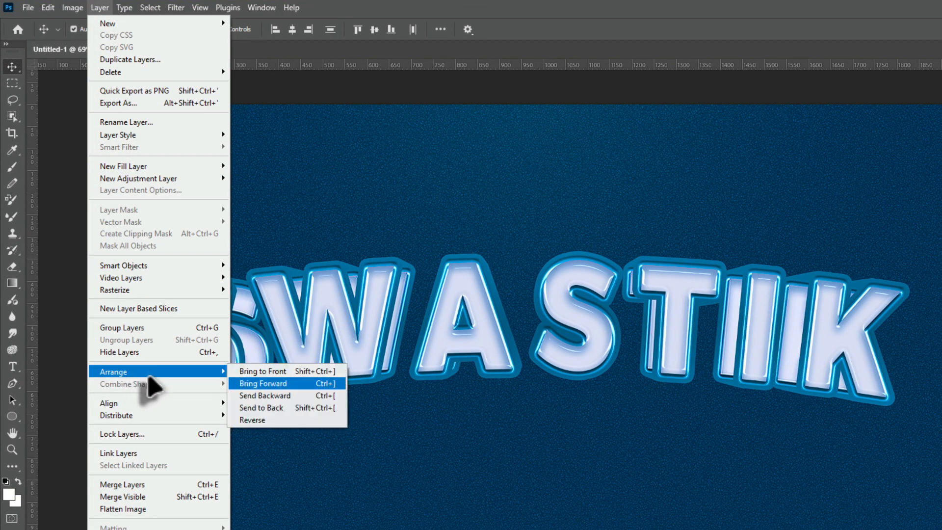
click(255, 420)
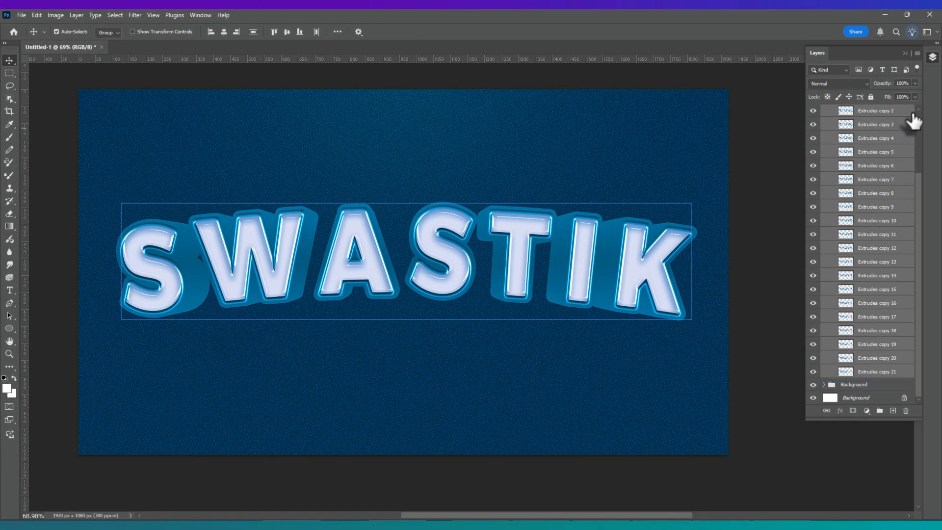
key(ctrl+g)
Step: Add Bevel & Emboss to Group 1 with 1000% depth, 250 px size and 5 px soften
click(841, 411)
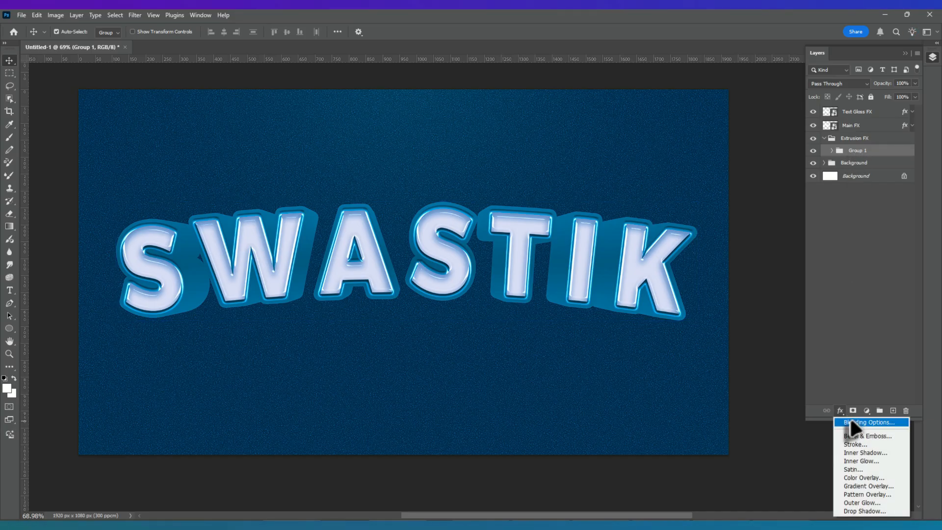
click(854, 422)
click(361, 117)
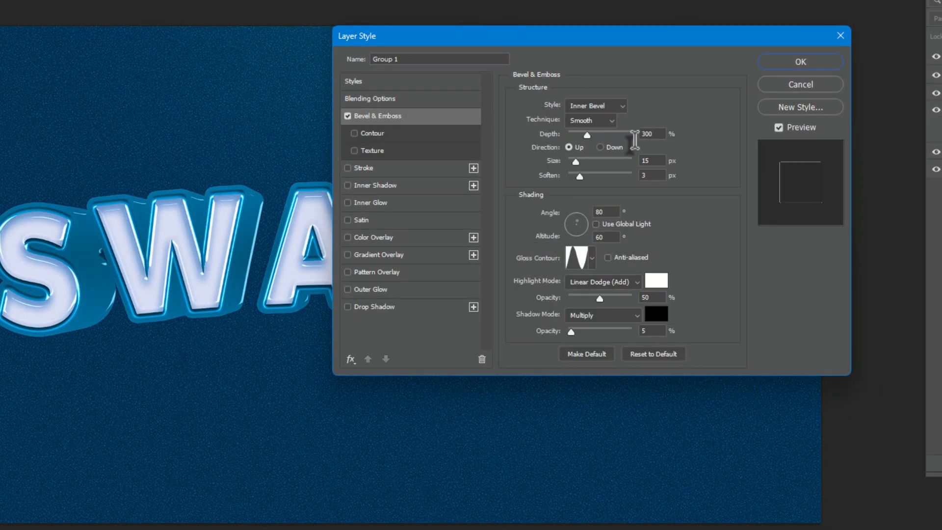
double_click(647, 134)
text(1000)
double_click(652, 160)
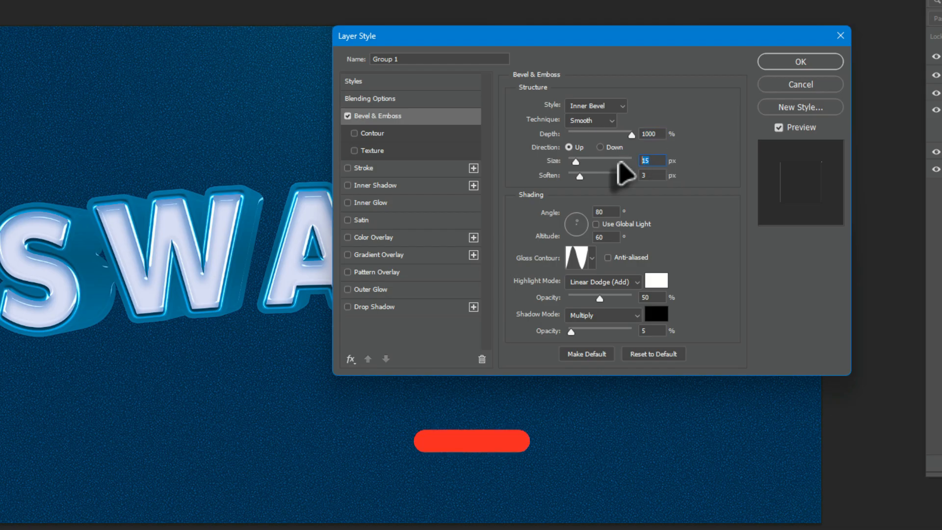
text(250)
key(Tab)
text(5)
key(Tab)
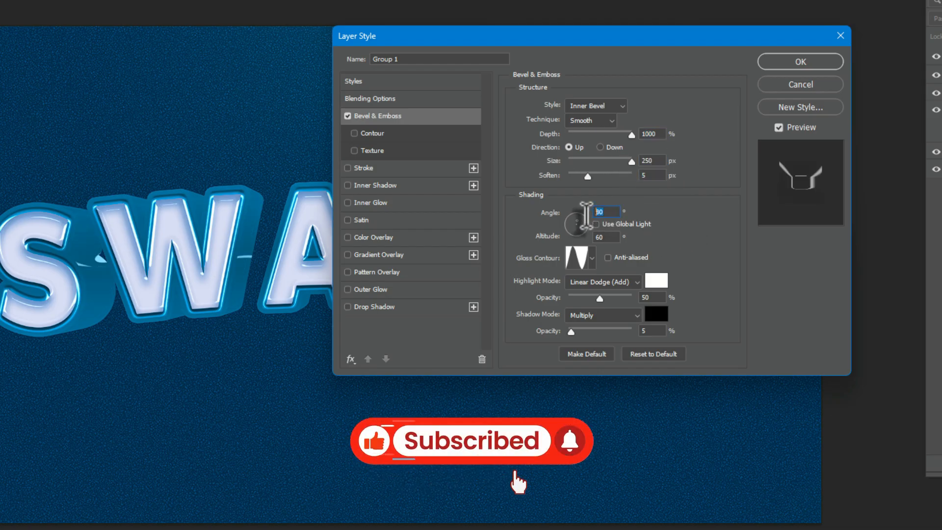
Step: Set the bevel shading to a 90° angle and 30° altitude with the half-round gloss contour
text(90)
key(Tab)
text(30)
click(592, 259)
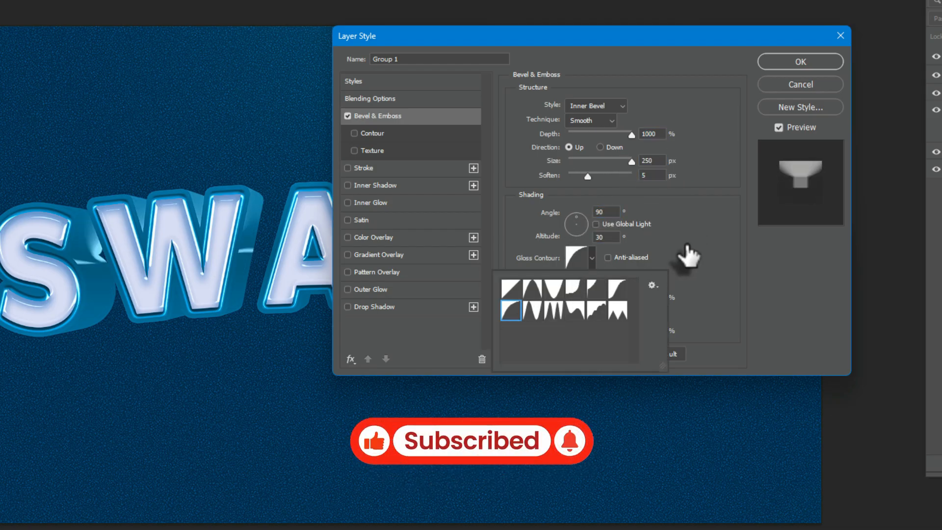
click(688, 252)
Step: Set the bevel's highlight mode to Multiply at 30% opacity and its shadow opacity to 50%
click(634, 283)
click(635, 289)
drag(651, 298, 623, 294)
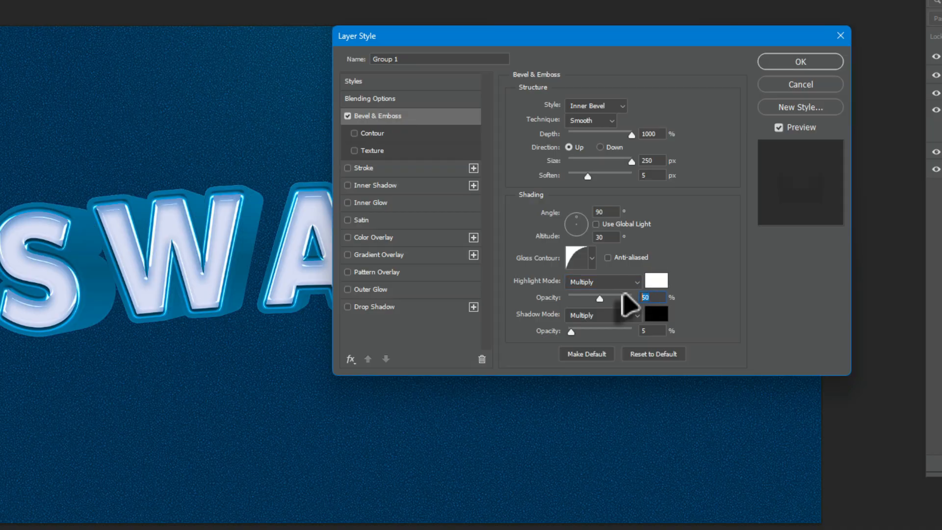
text(30)
drag(650, 331, 633, 337)
text(50)
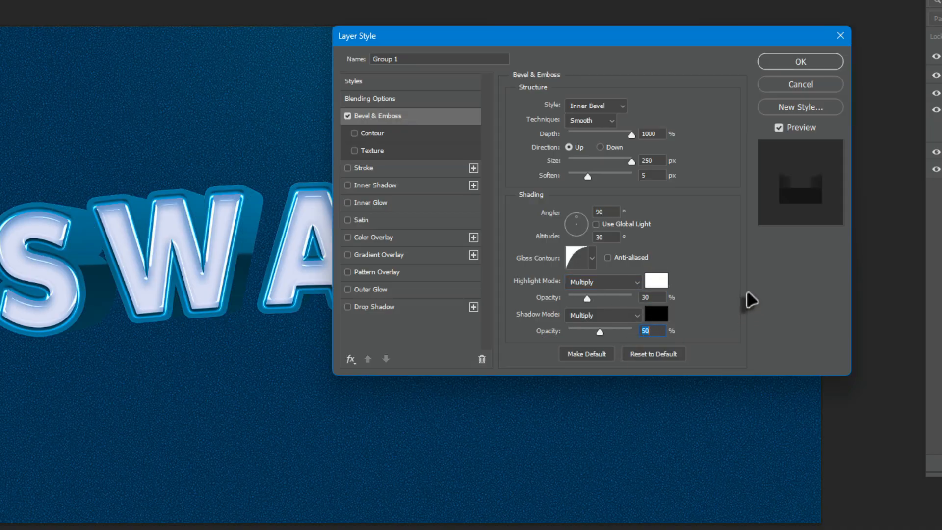
Step: Add a Drop Shadow to Group 1 in Multiply mode with 40% opacity and a 90° angle
click(374, 307)
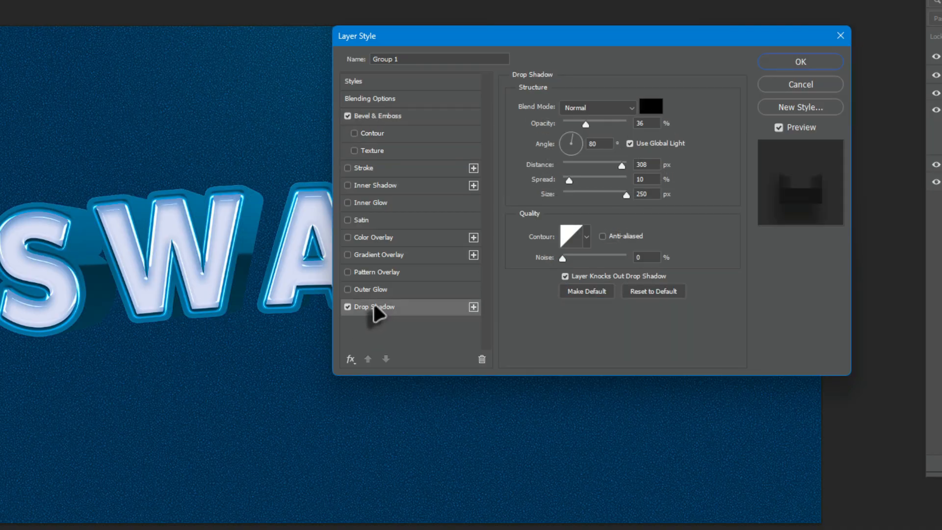
click(587, 109)
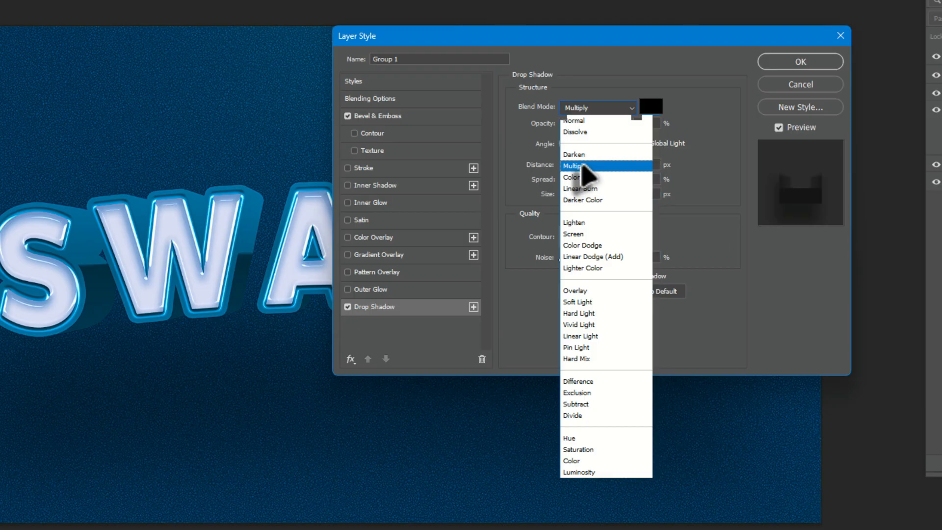
drag(656, 119, 597, 119)
text(40)
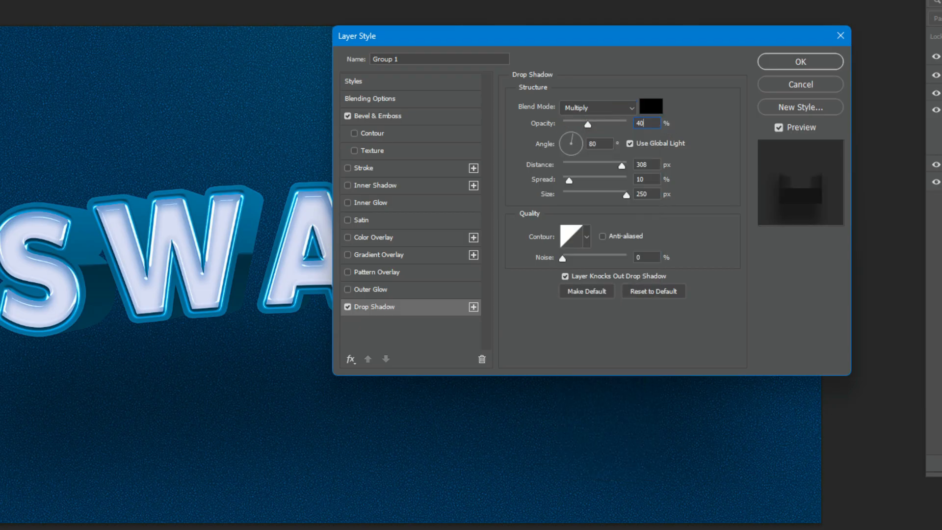
key(Tab)
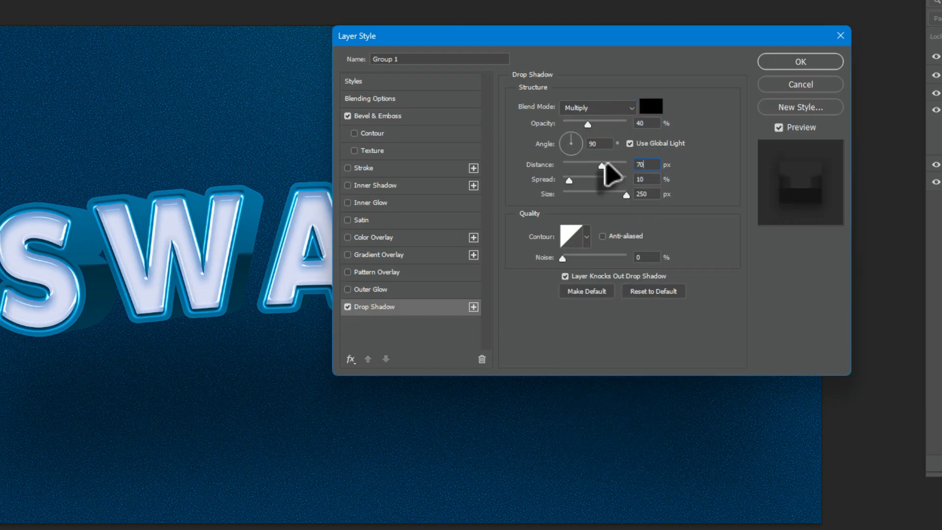
Step: Set the drop shadow's spread to 0%, size to 50 px and distance to 40 px
key(Tab)
text(0)
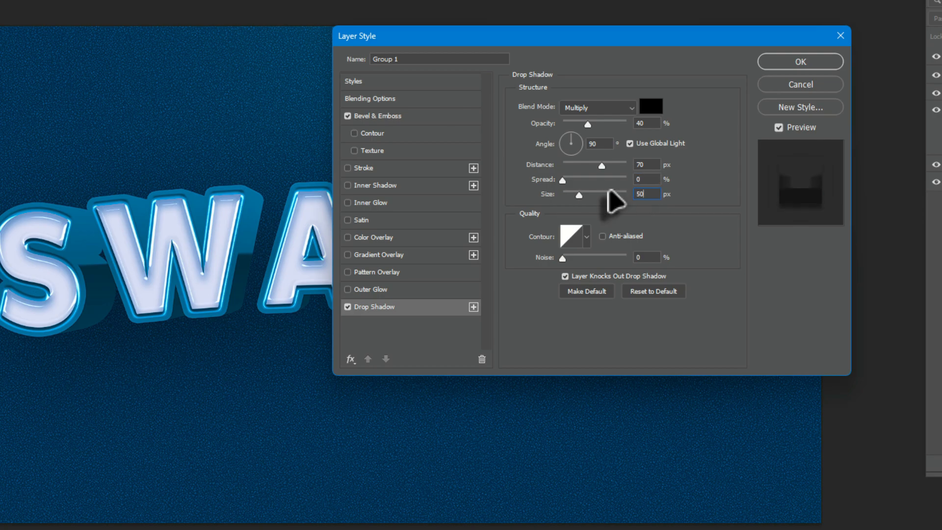
key(BackSpace)
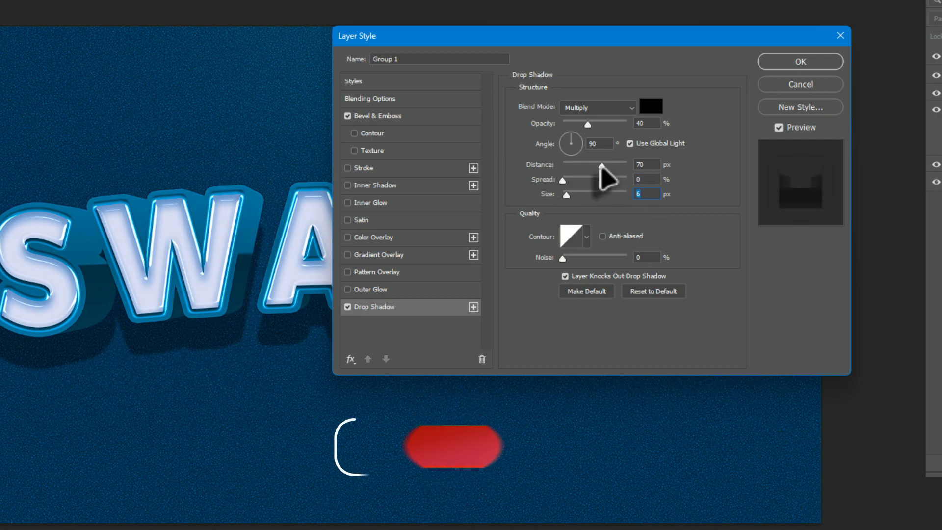
drag(602, 166, 588, 165)
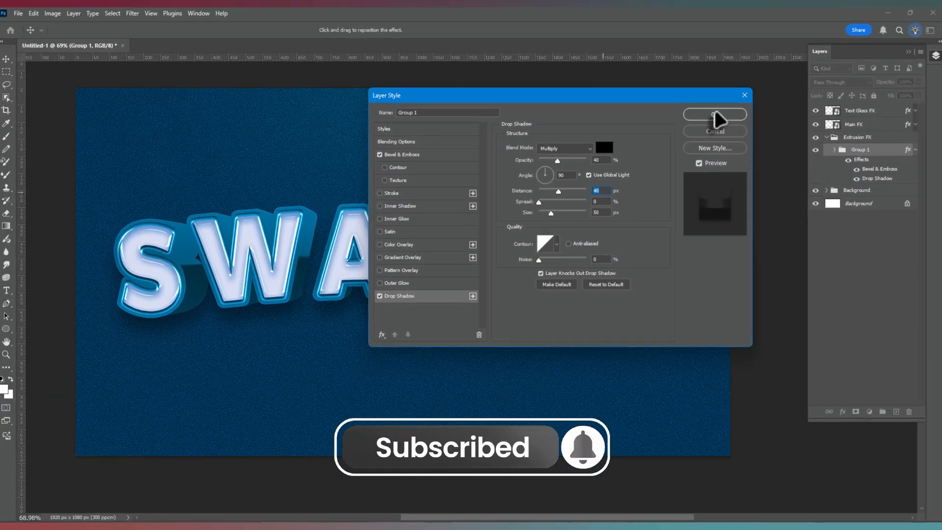
Step: Apply Group 1's layer style and add a new layer clipped to the Extrusion FX group
click(716, 115)
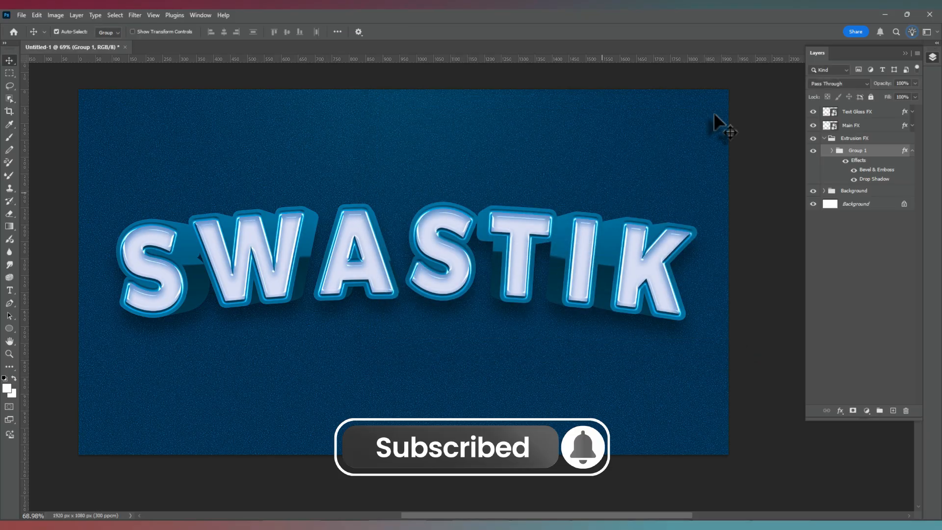
click(894, 411)
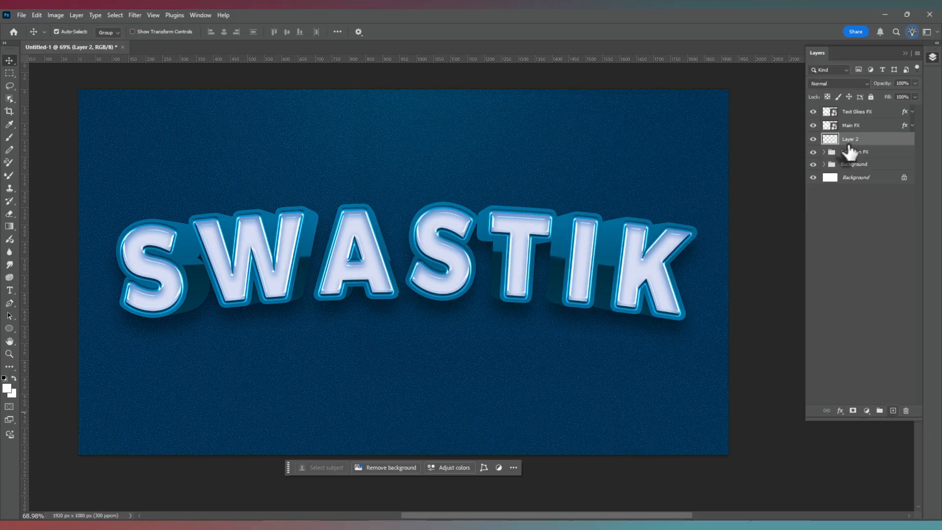
Step: Set up a soft round Brush about 172 px in size with black as the foreground color
click(9, 138)
right_click(370, 223)
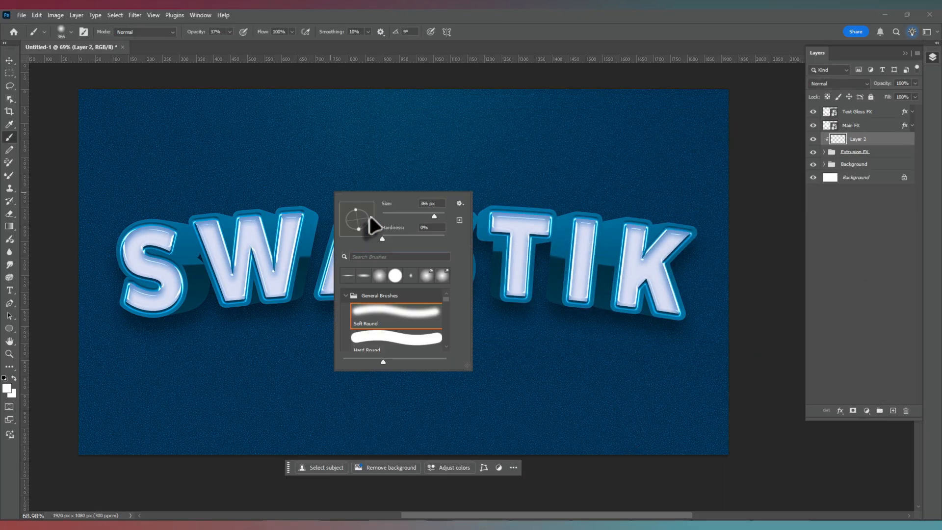
click(7, 389)
drag(586, 181, 523, 242)
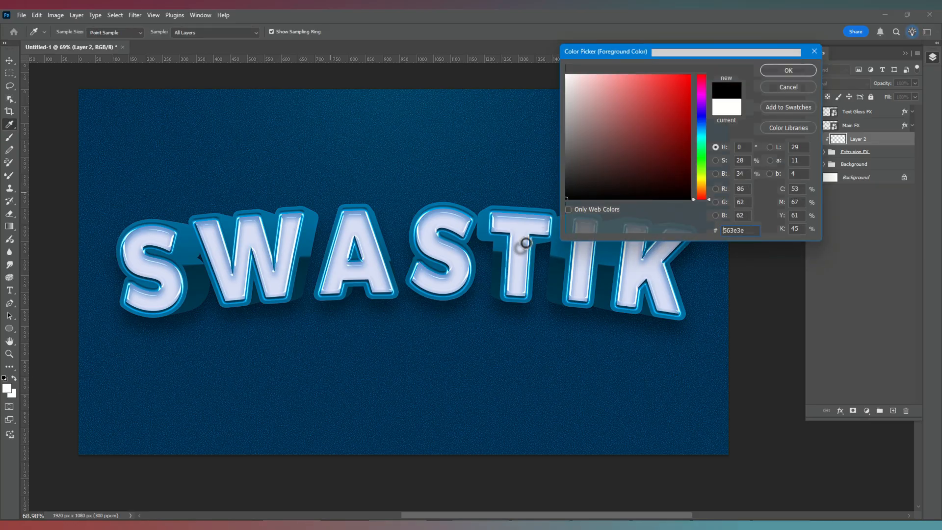
click(770, 72)
right_click(309, 256)
click(362, 378)
Step: Paint soft black shading over the extrusion sides between the letters and set the clipped layer's blend mode to Multiply
drag(291, 297, 257, 288)
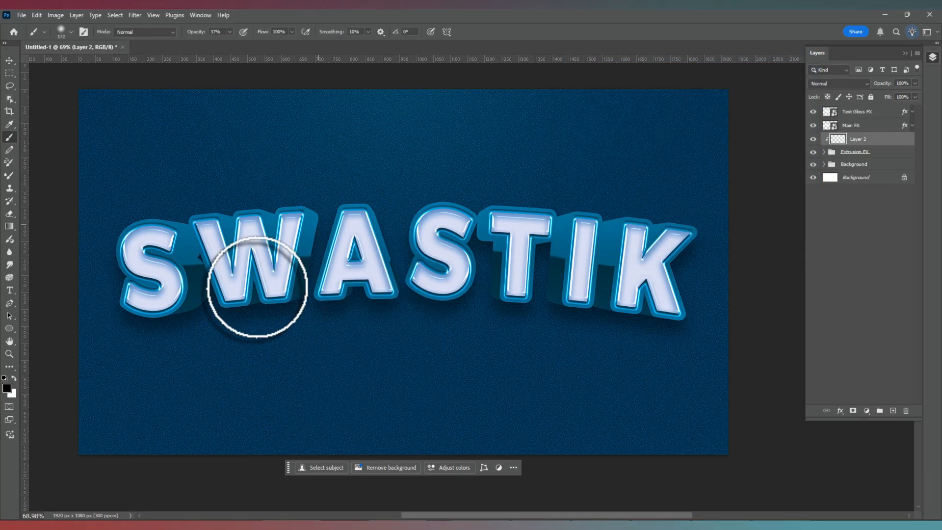
drag(168, 238, 169, 259)
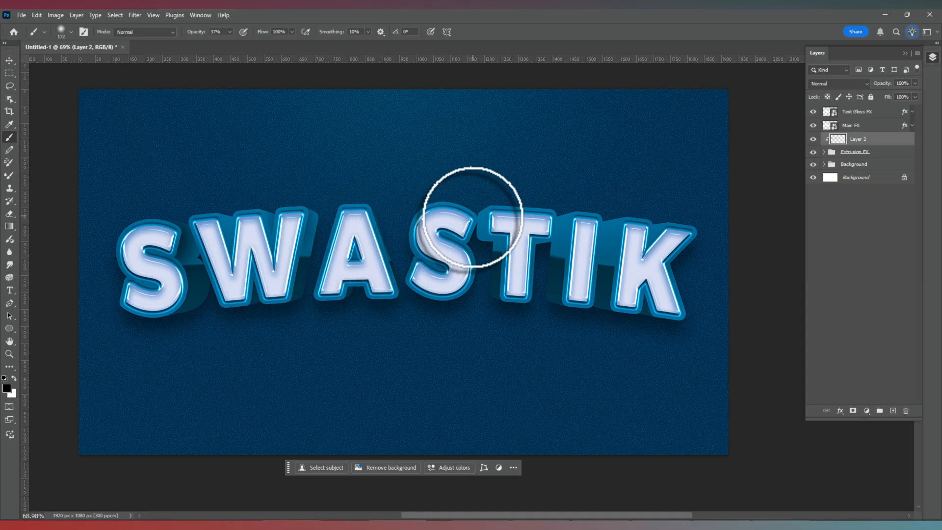
drag(474, 219, 458, 261)
drag(566, 223, 548, 285)
drag(613, 227, 592, 275)
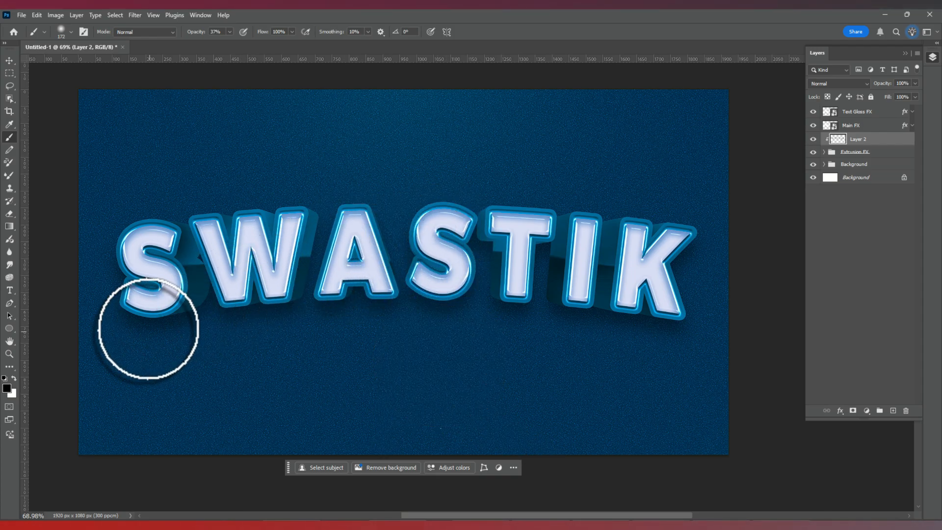
click(839, 83)
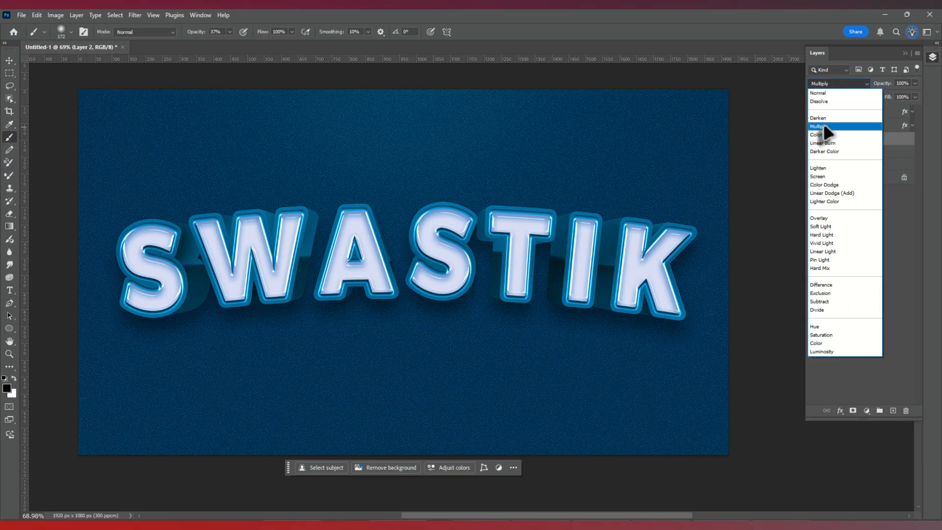
click(824, 126)
Step: Add a new layer above the Background group and set the brush to 72% opacity and 51% flow
click(860, 169)
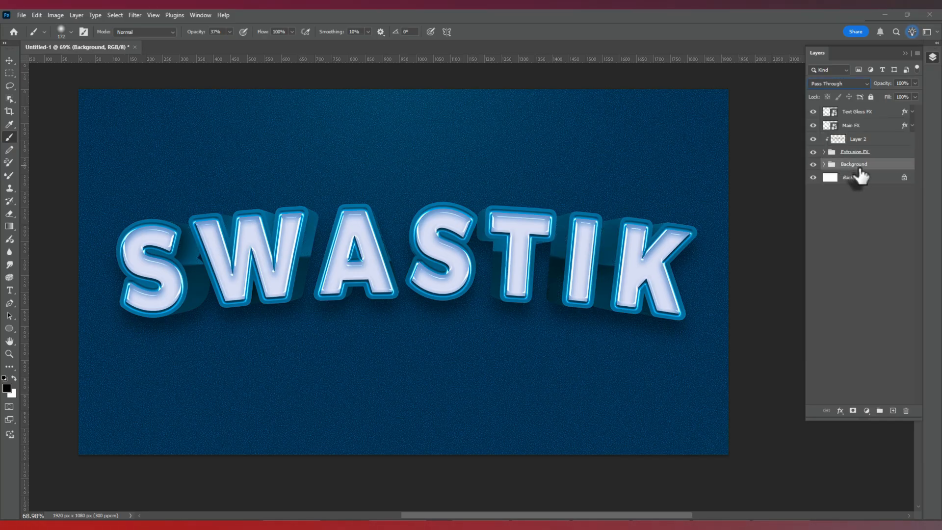
click(894, 413)
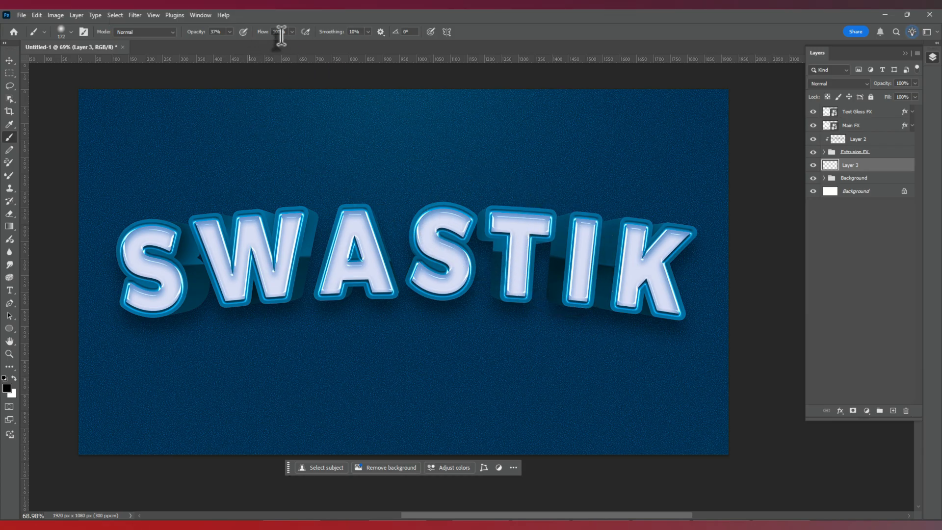
drag(230, 42, 246, 43)
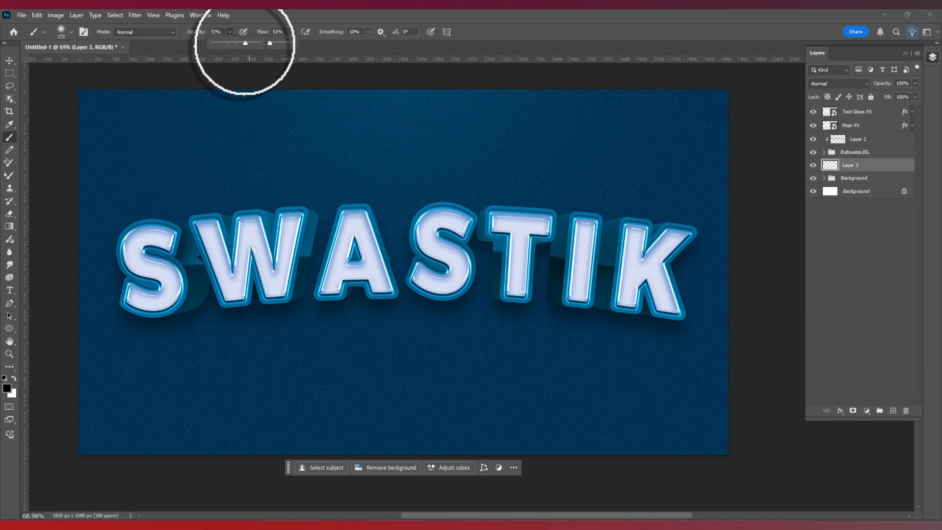
Step: Paint a soft black shadow behind the lettering with a 247 px brush, then set that layer to Multiply and lower its opacity
key(bracketright)
key(bracketright)
key(bracketright)
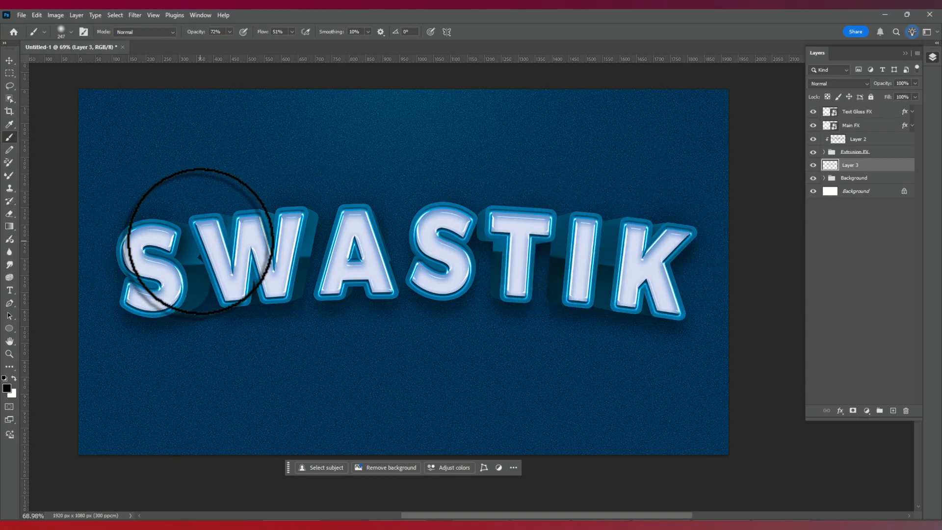
click(839, 83)
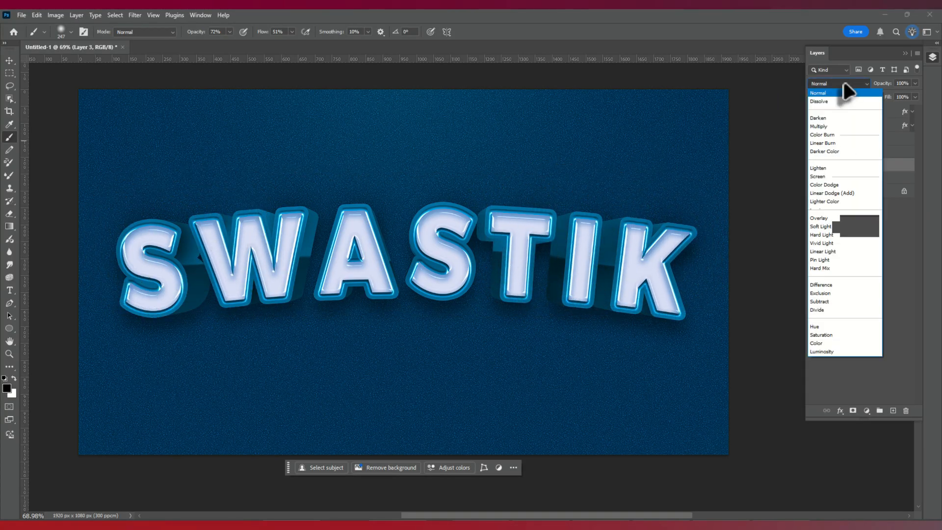
click(824, 127)
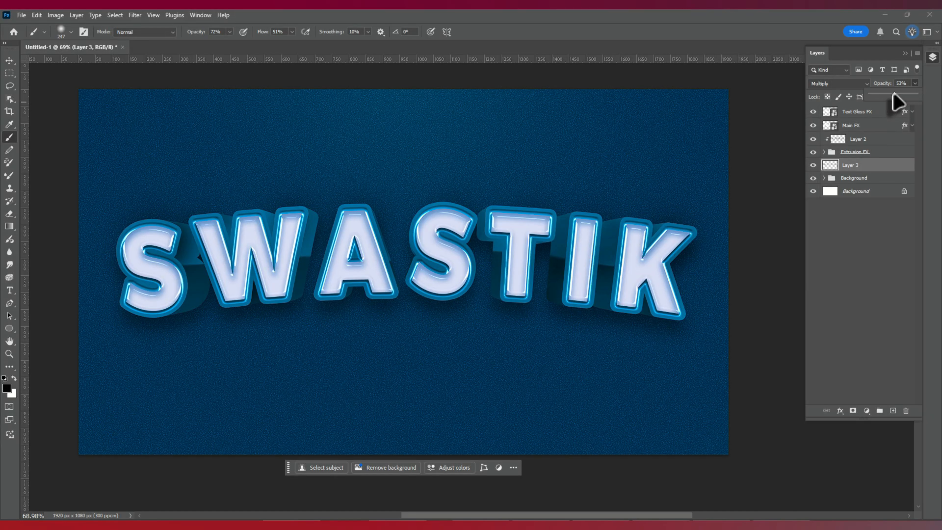
drag(893, 93, 889, 93)
Step: Set the opacity of the shading layer clipped to the Extrusion FX group to 66%
click(862, 139)
click(862, 139)
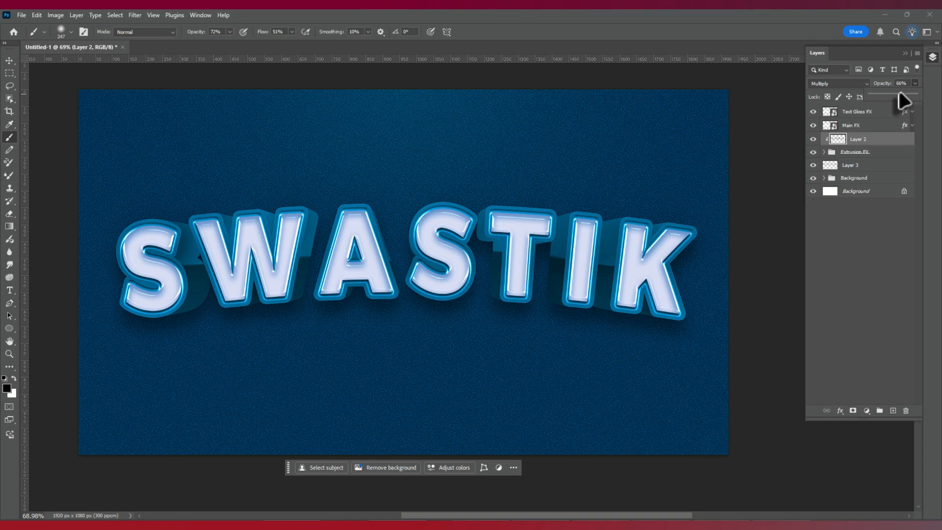
click(653, 213)
Step: Examine the finished SWASTIK lettering, extrusion shading and shadows with no layer selected and the layer list collapsed
key(v)
key(ctrl+0)
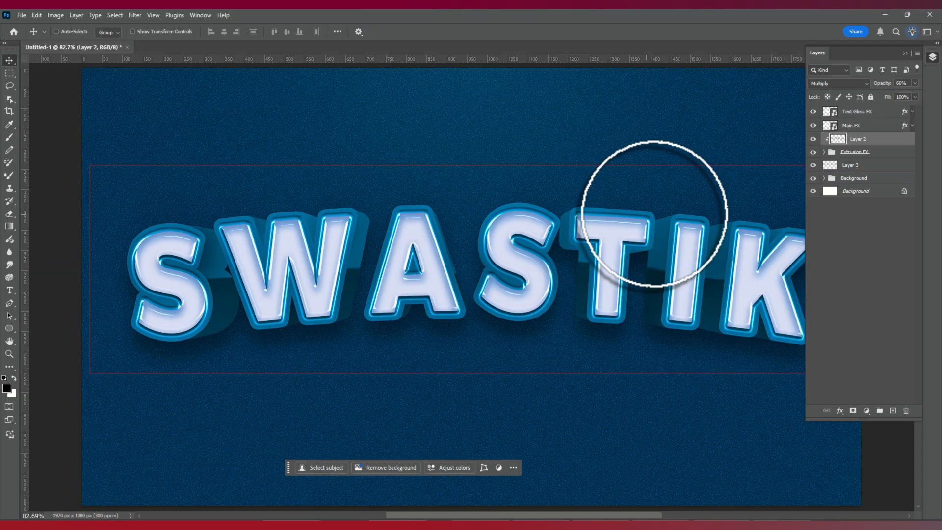
scroll(651, 214, down, 3)
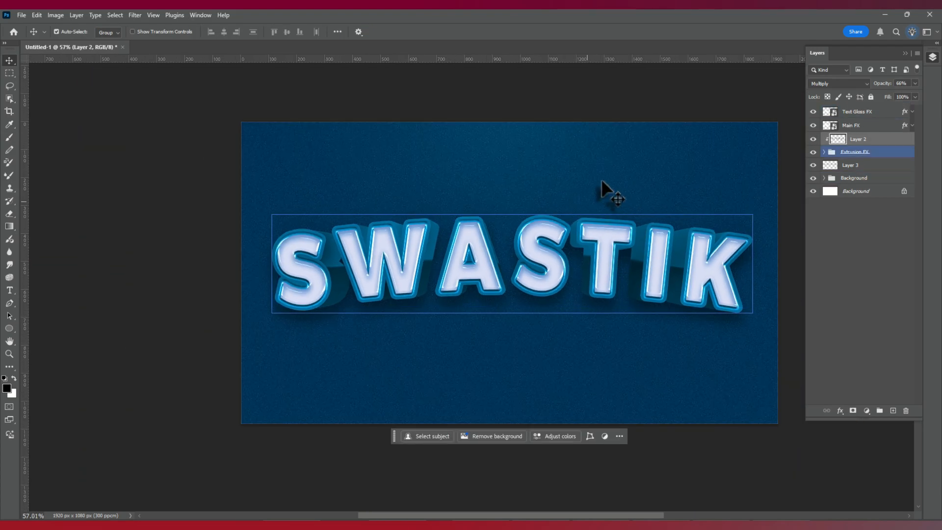
drag(558, 180, 508, 178)
click(855, 230)
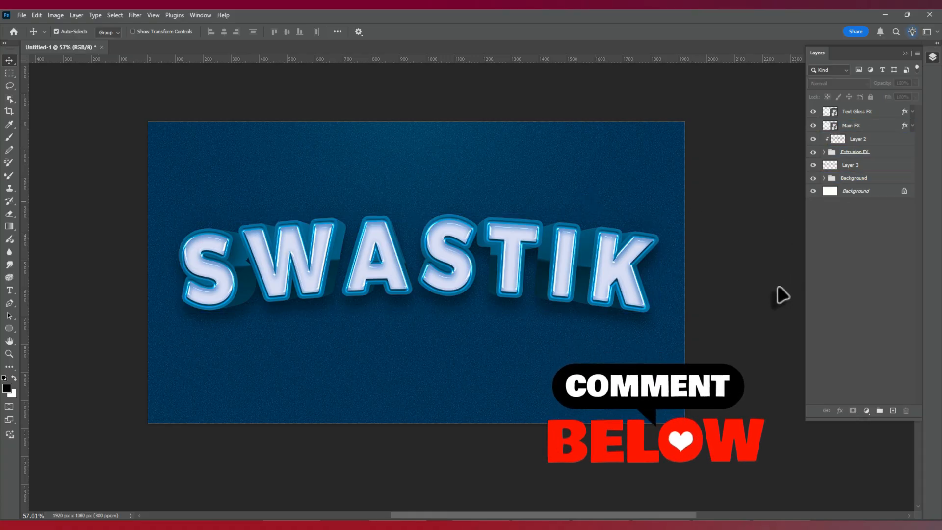
scroll(708, 301, up, 2)
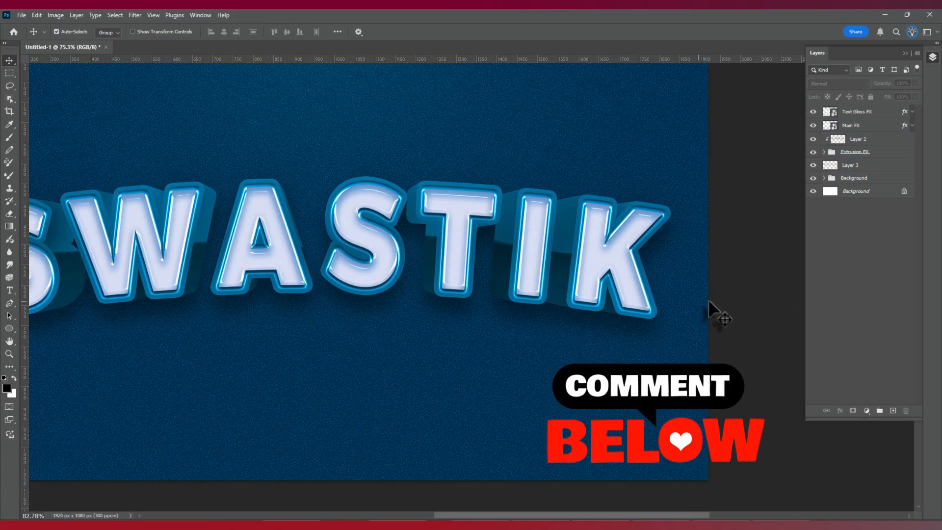
scroll(709, 301, up, 1)
scroll(664, 307, down, 1)
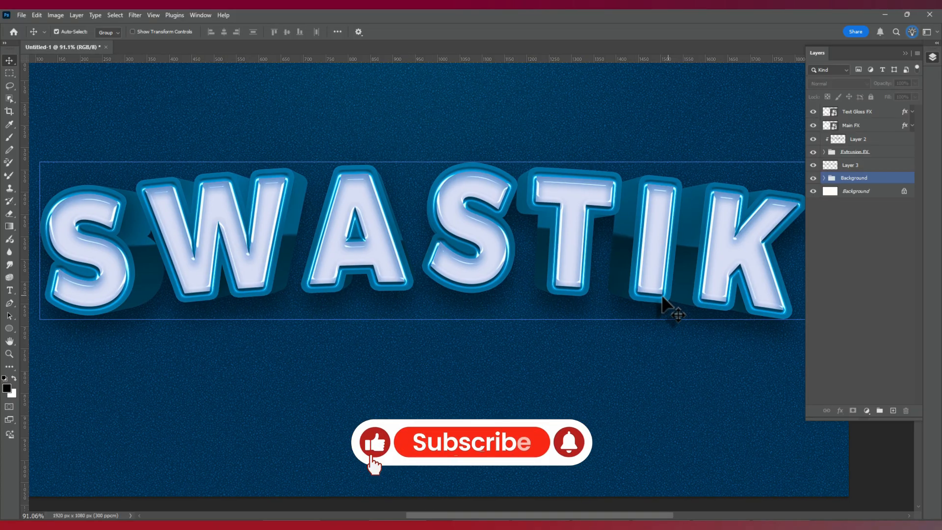
ctrl+click(661, 296)
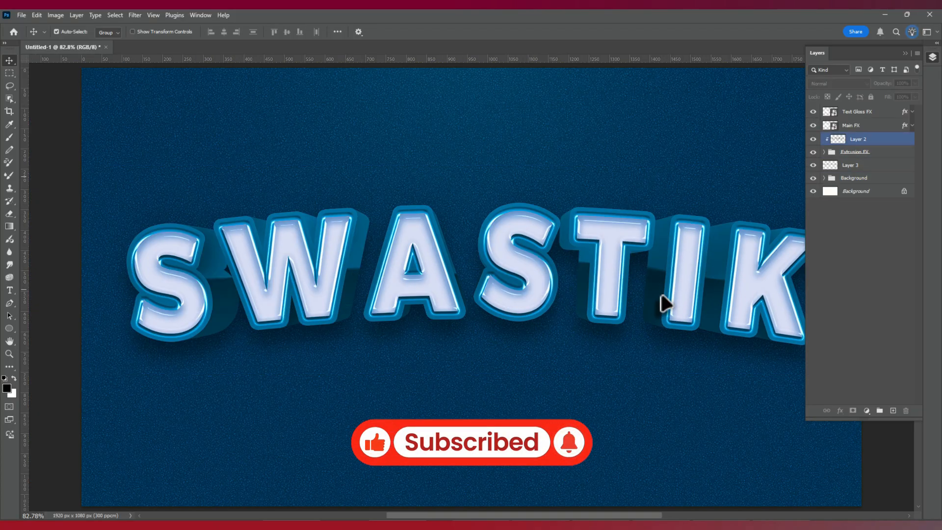
click(906, 54)
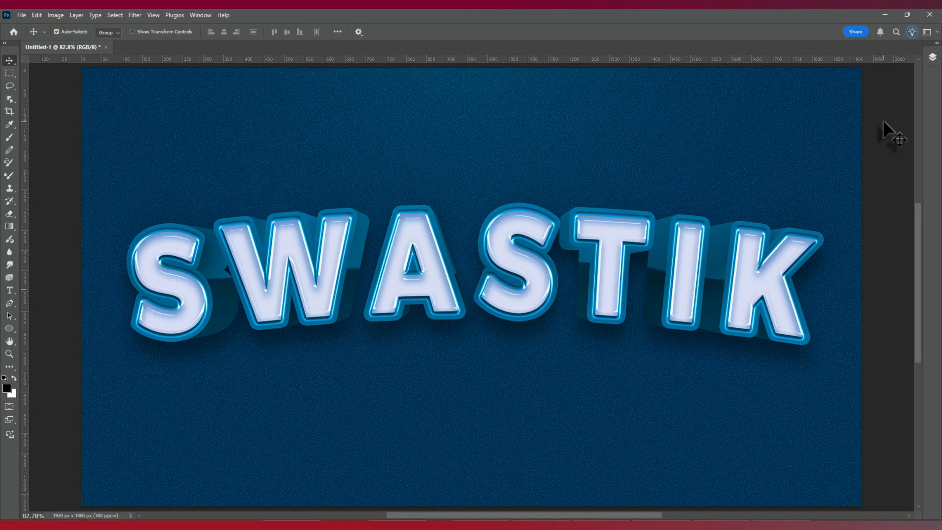